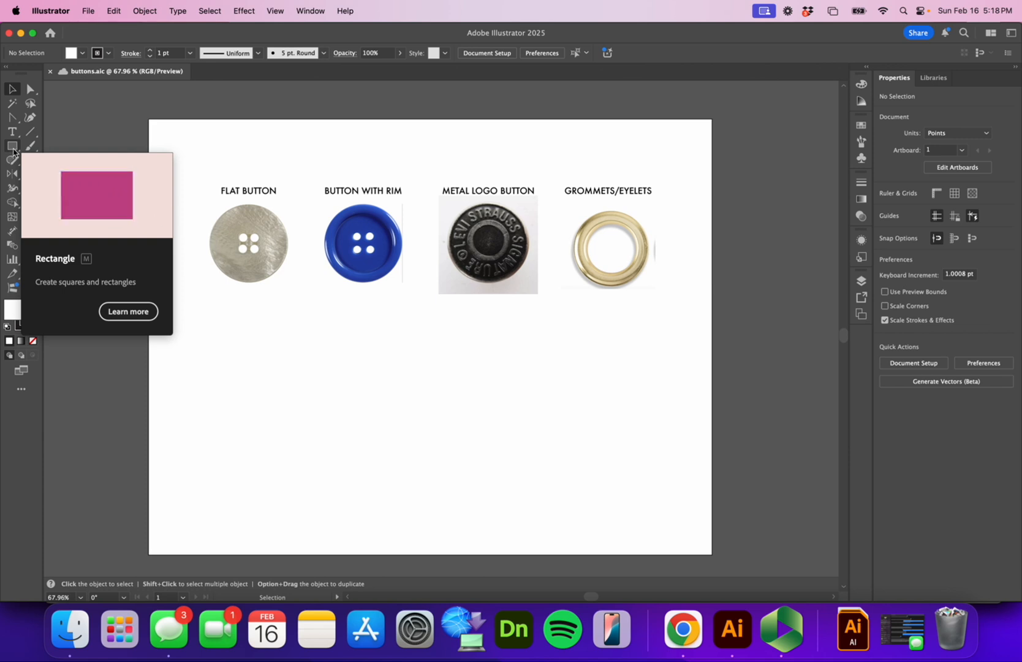
Step: Draw a circle about 102 pt in diameter on the blank area below the flat button photo
click(12, 149)
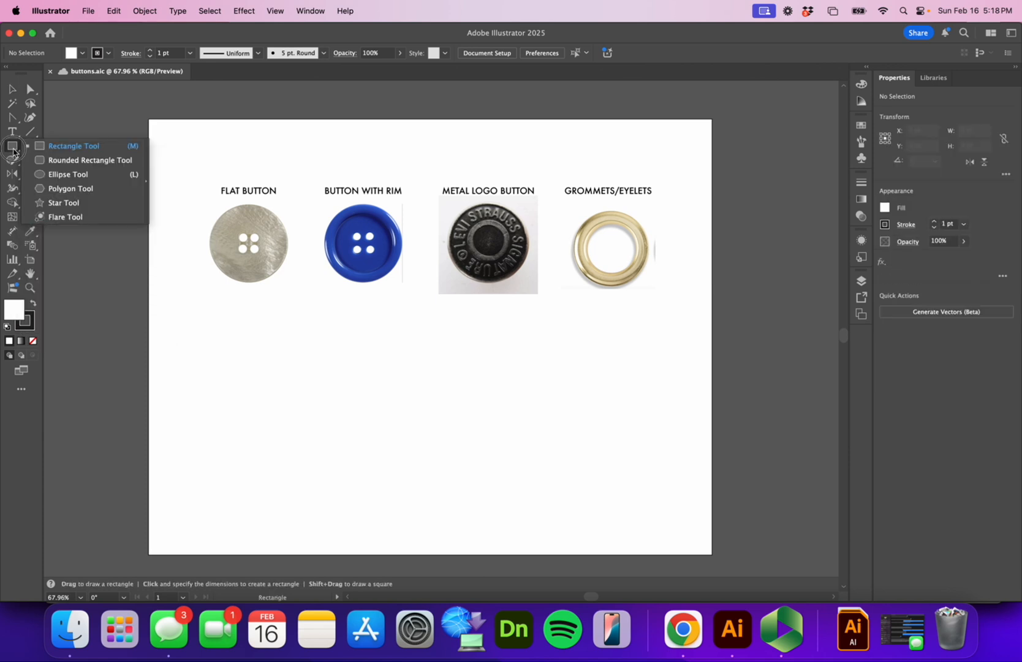
click(68, 174)
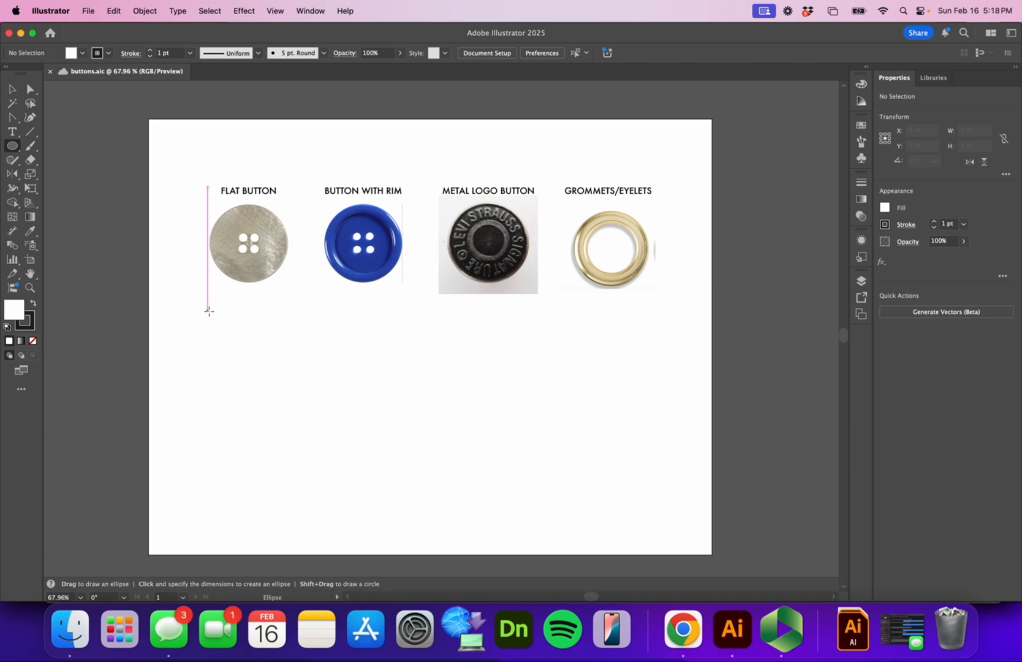
click(208, 310)
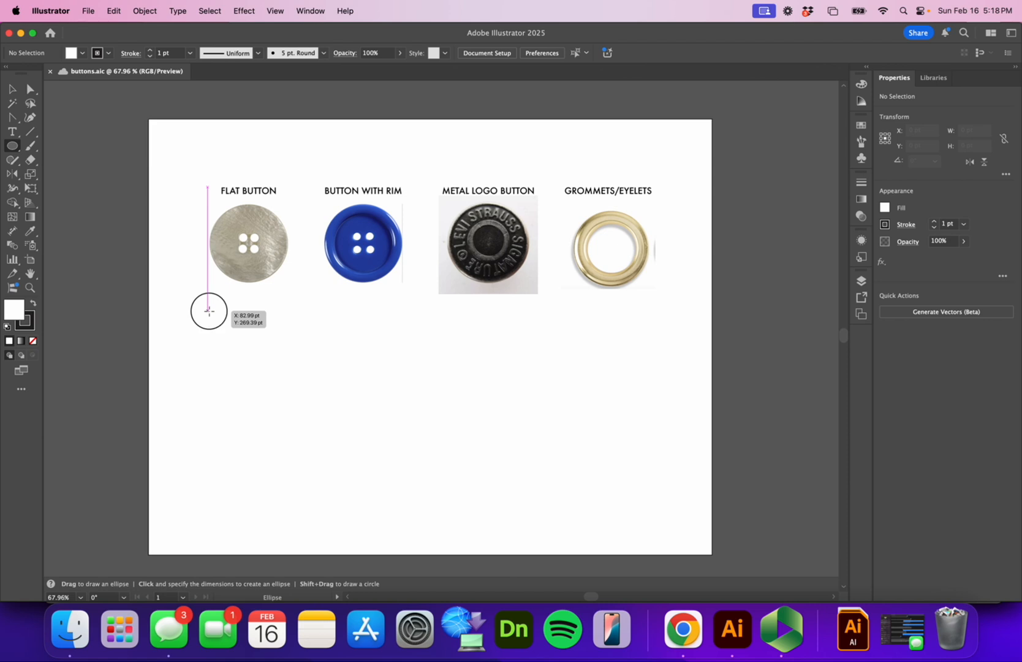
drag(209, 310, 280, 376)
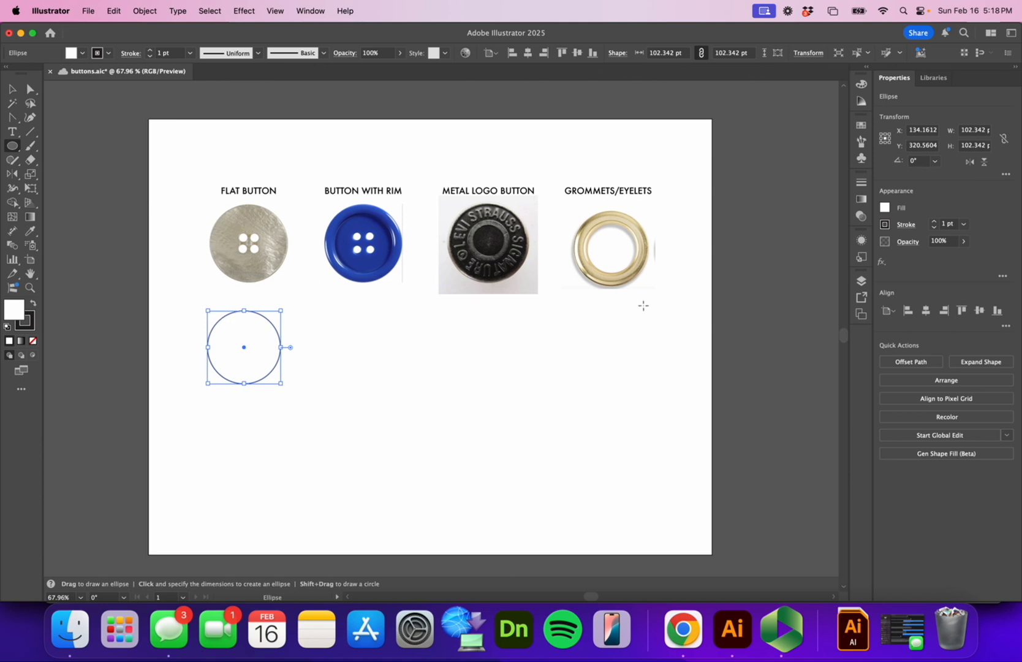
Step: Fill the circle with the beige C=25 M=25 swatch and center it more closely beneath the flat button photo
click(861, 125)
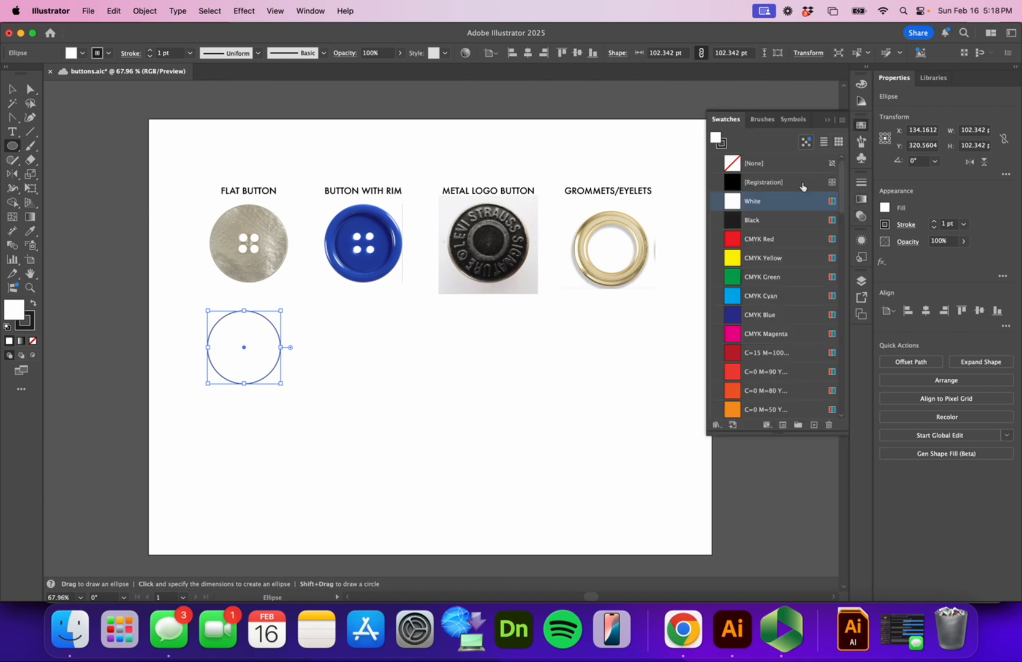
drag(242, 352, 248, 349)
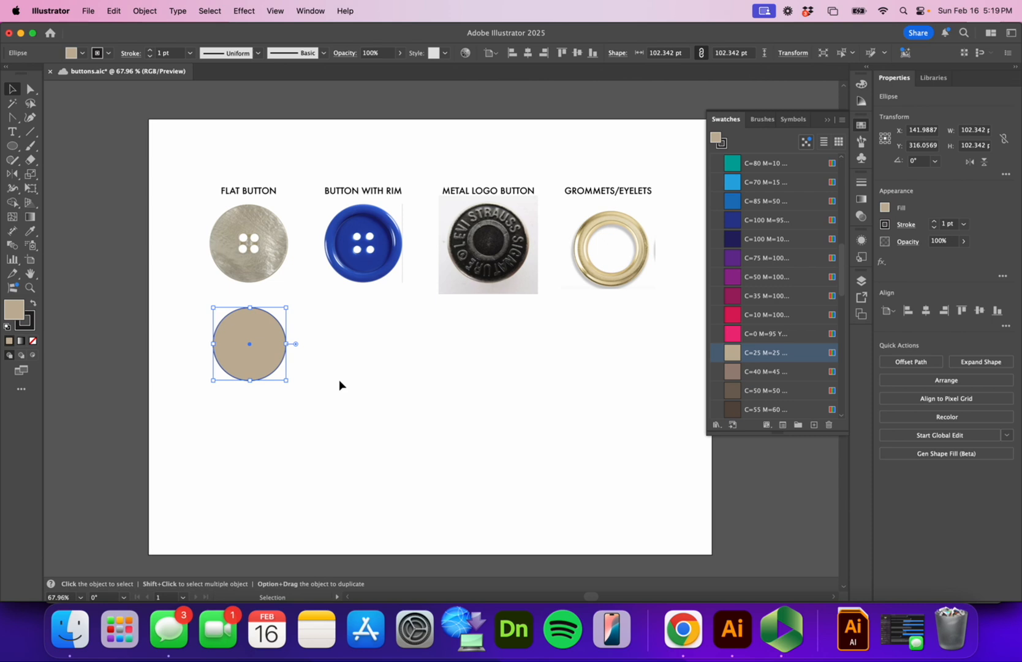
click(340, 381)
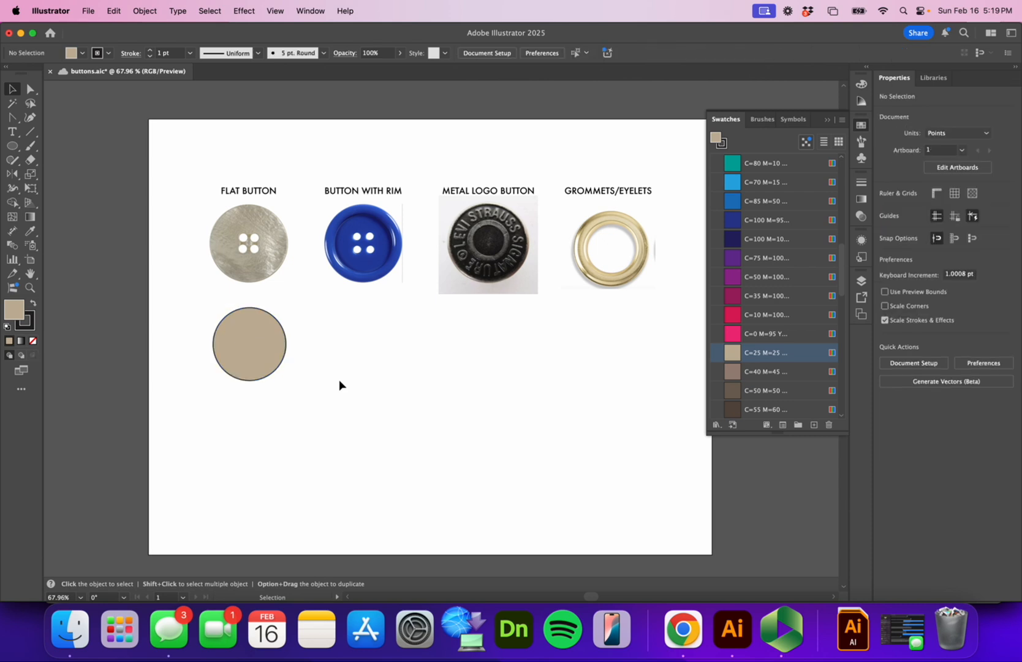
Step: Draw a small circle about 13 pt in diameter in the upper-left part of the beige circle as the first buttonhole
click(12, 146)
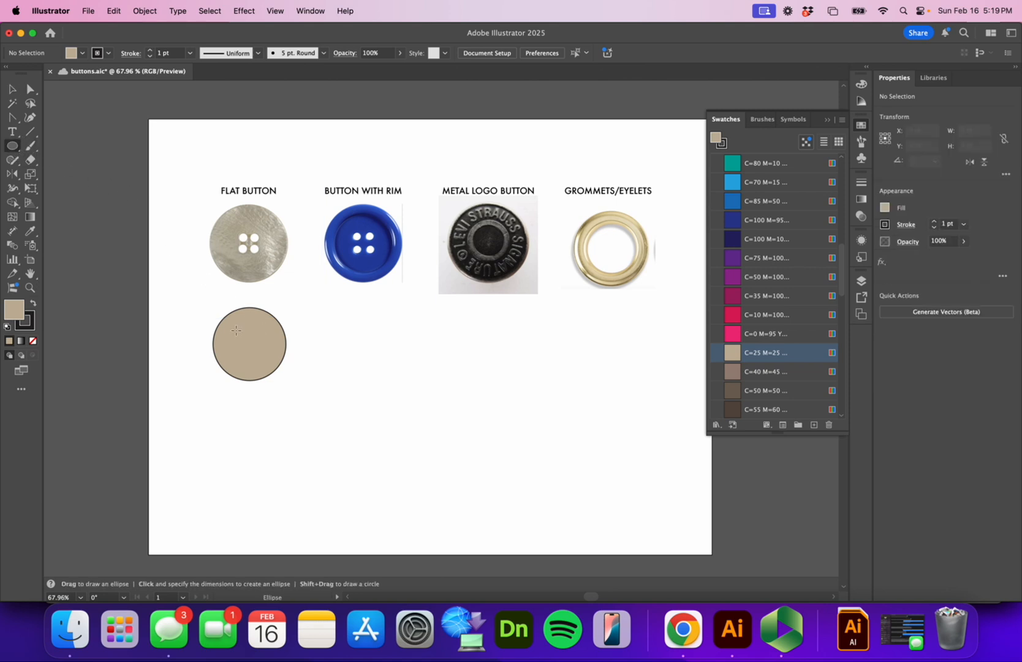
drag(236, 330, 244, 339)
key(v)
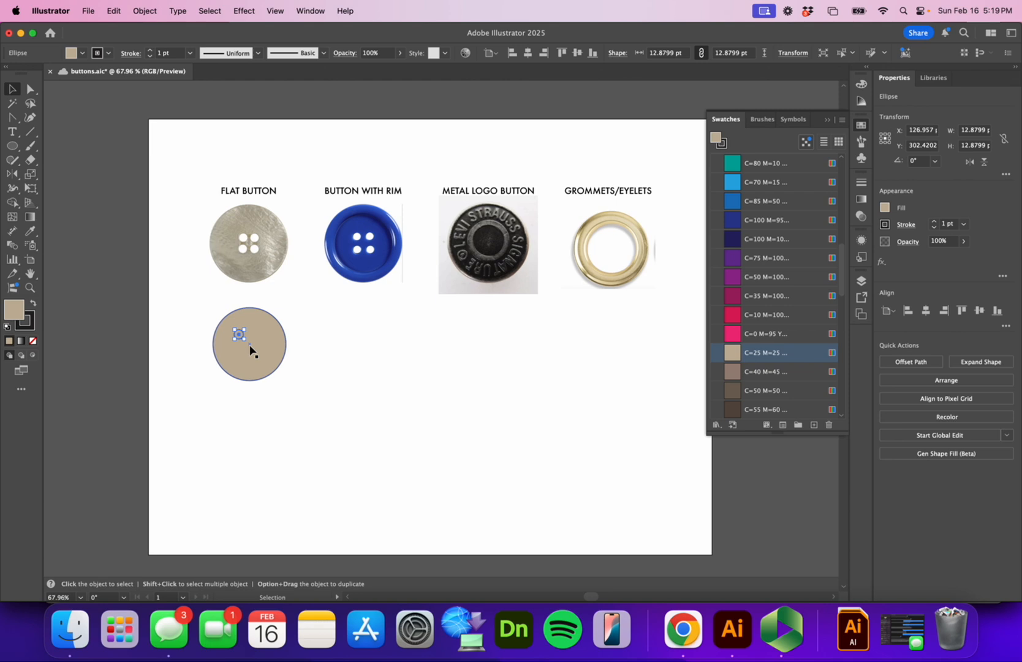
key(z)
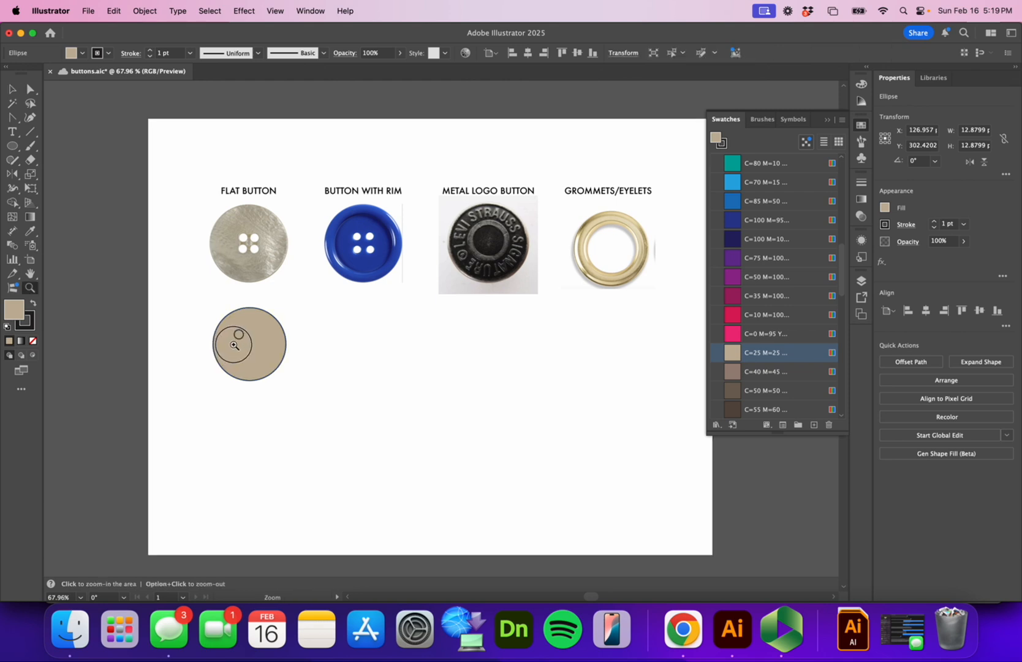
drag(233, 346, 393, 348)
key(v)
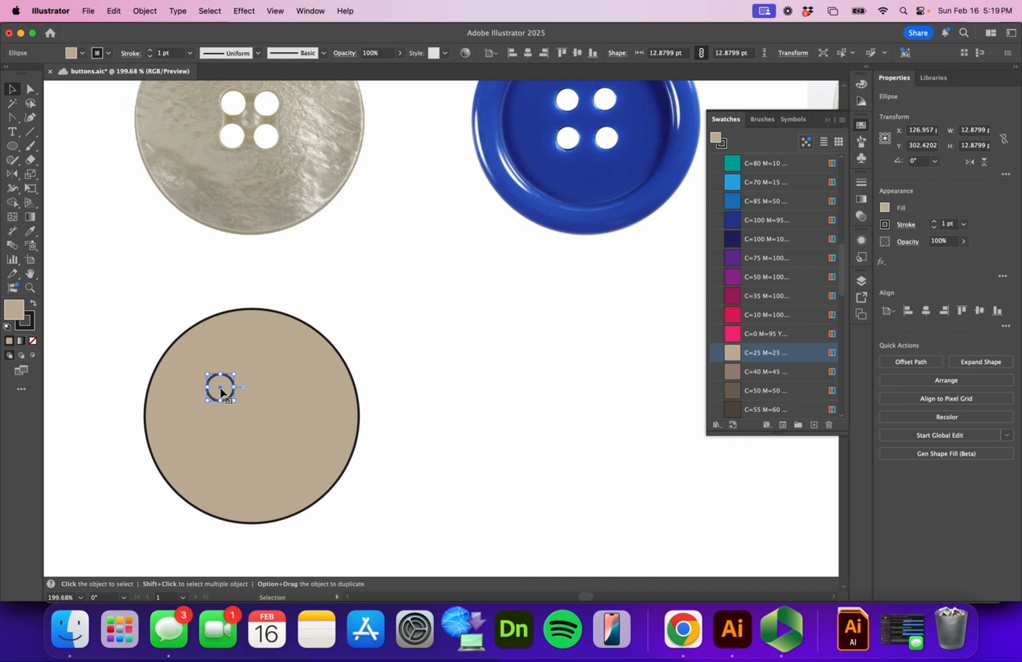
click(114, 11)
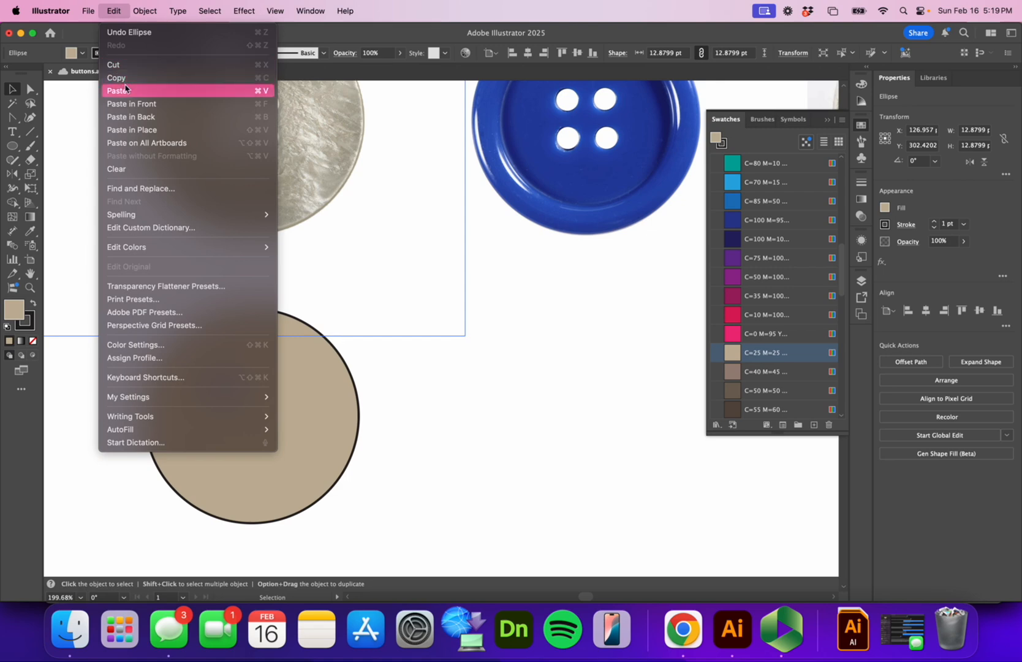
click(409, 403)
right_click(227, 385)
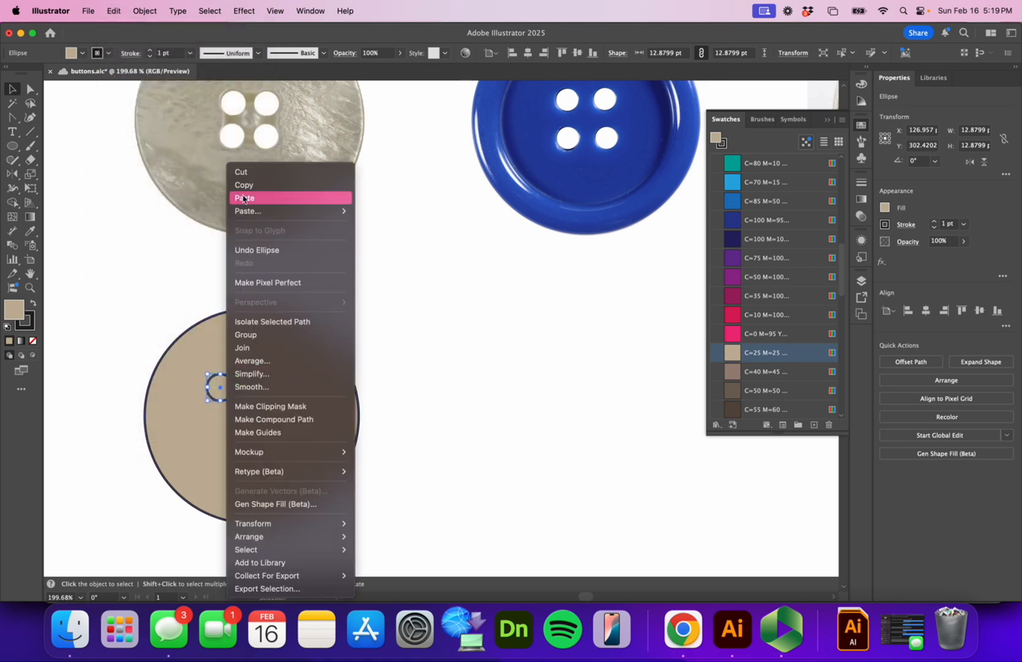
click(220, 393)
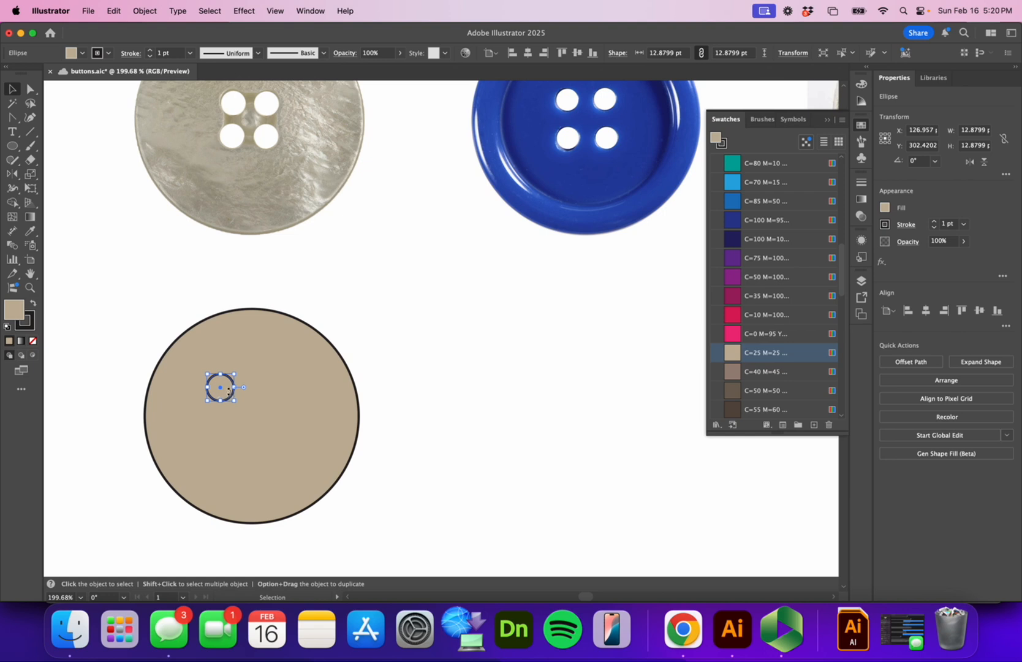
Step: Duplicate the small hole straight to its right, and duplicate that pair directly below to form a two-by-two grid
drag(229, 391, 267, 394)
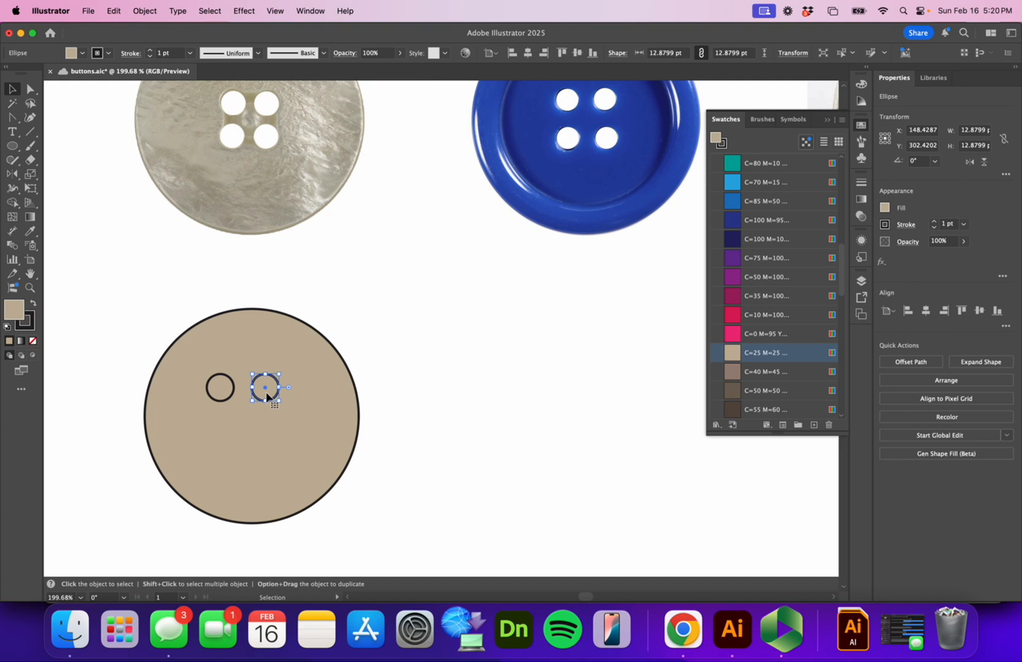
shift+click(221, 396)
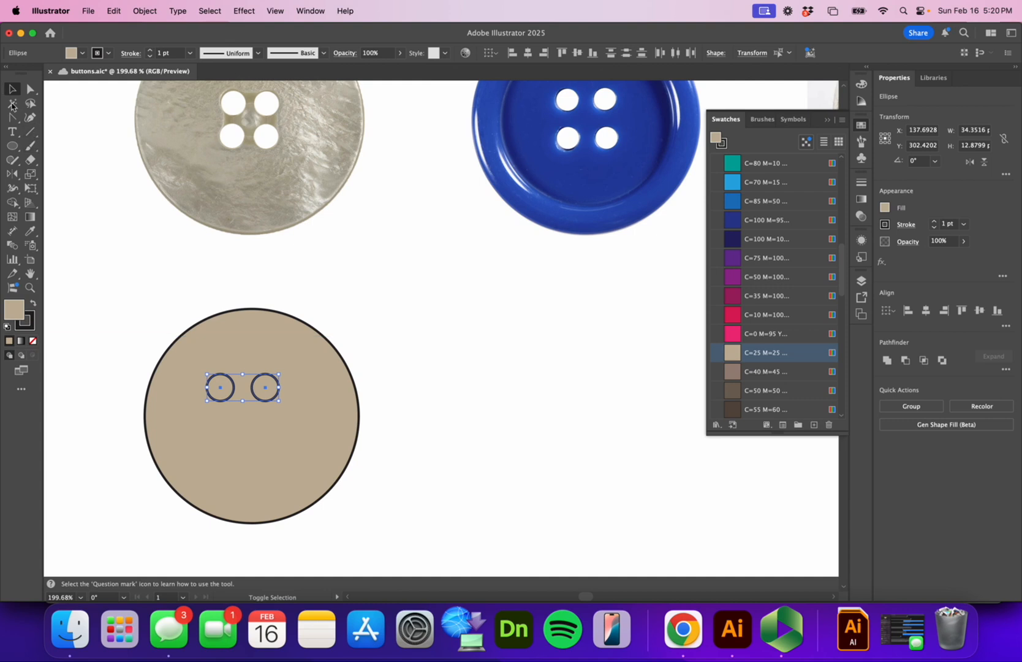
shift+click(268, 400)
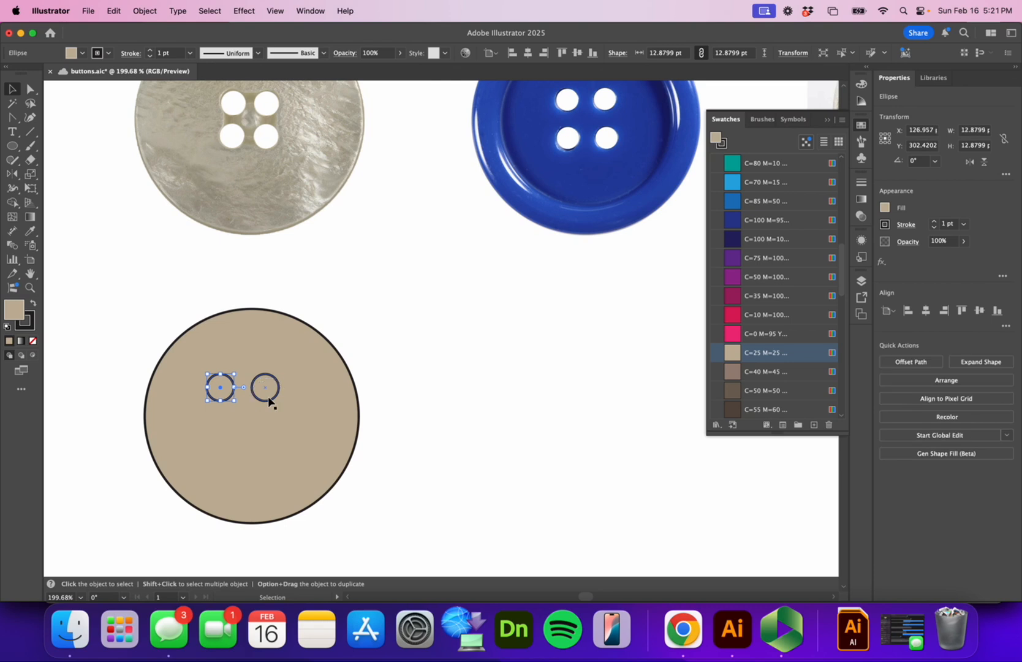
drag(269, 400, 264, 444)
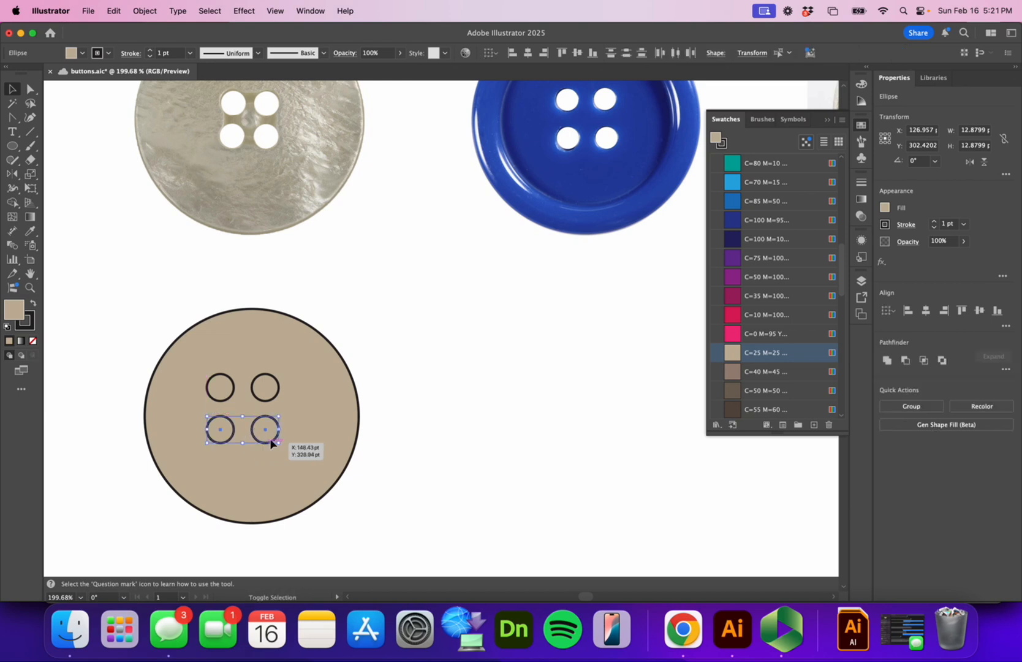
Step: Undo the duplication of the lower pair of holes and delete the duplicate beside the original hole
click(479, 436)
key(super+z)
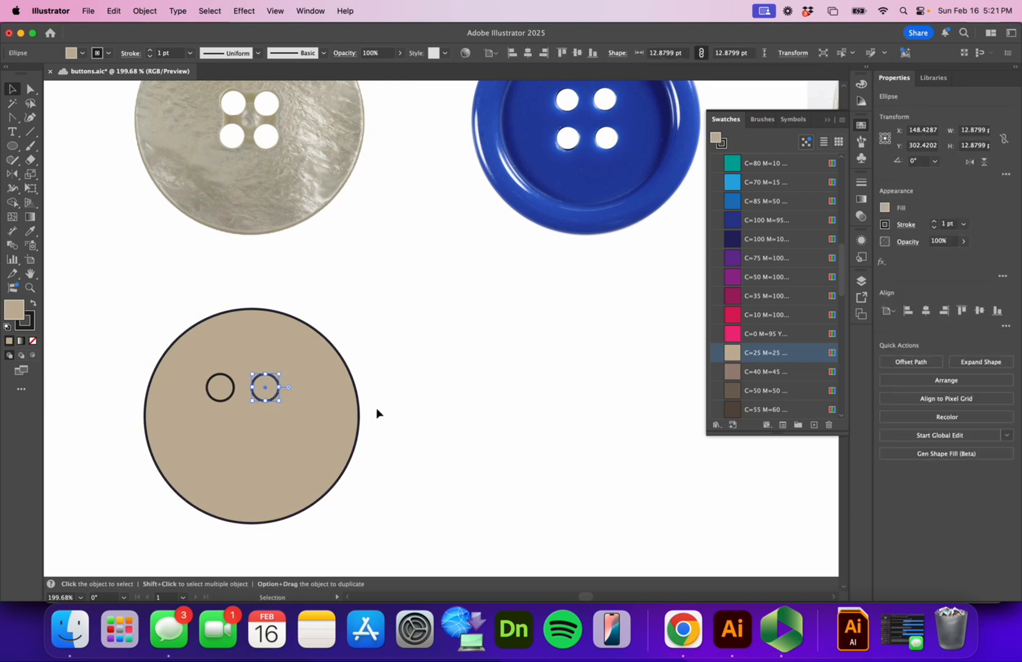
key(Delete)
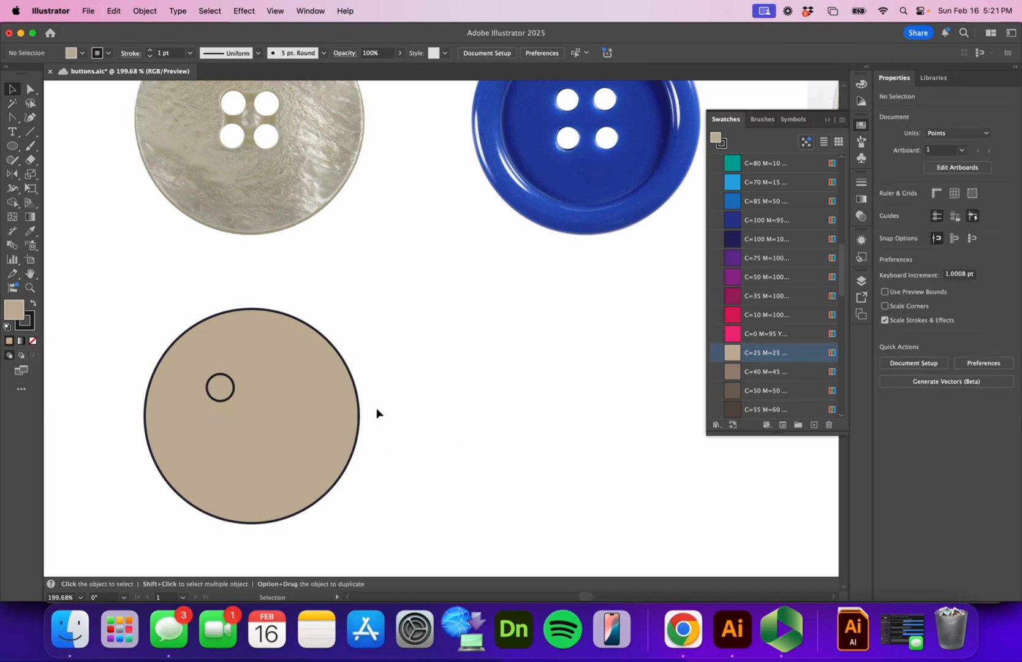
Step: Copy and paste the small hole and place the copy to the right of the original inside the beige circle
click(229, 399)
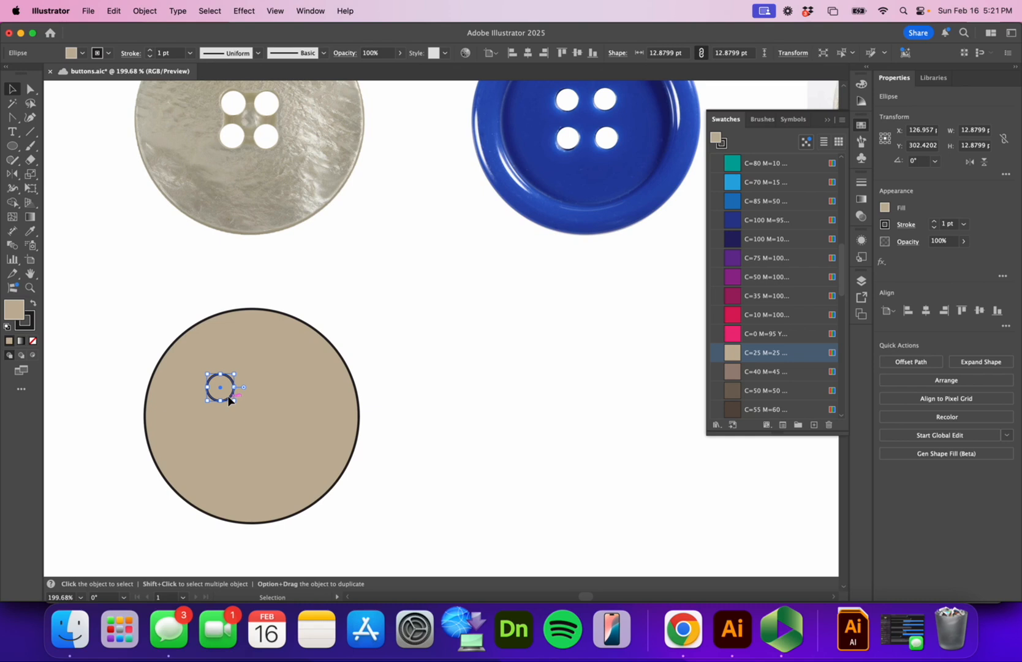
key(a)
key(super+c)
key(super+v)
key(v)
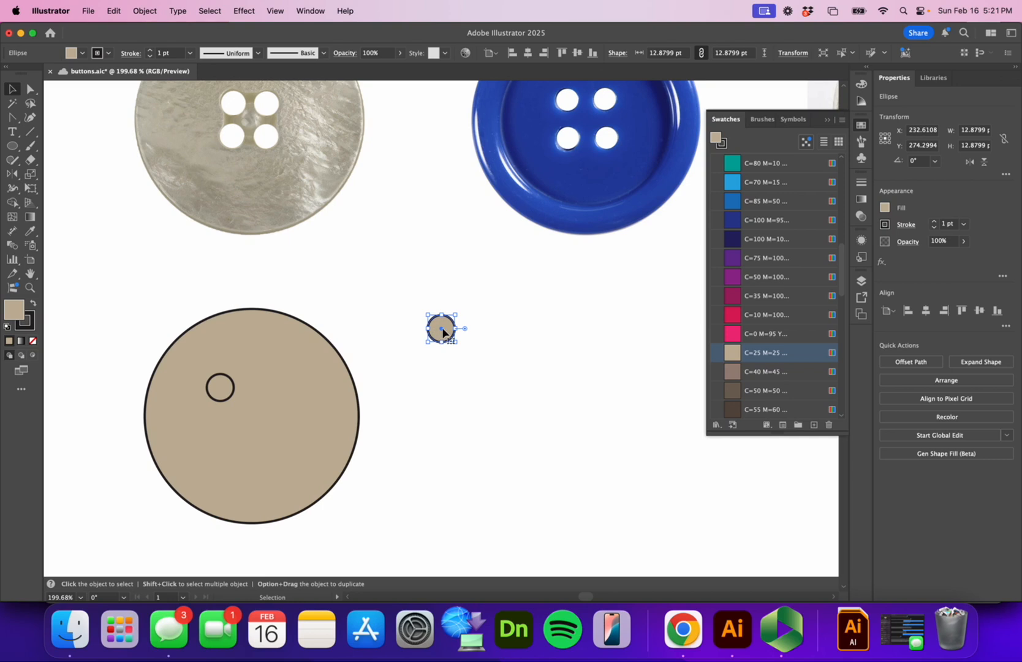
drag(441, 333, 264, 390)
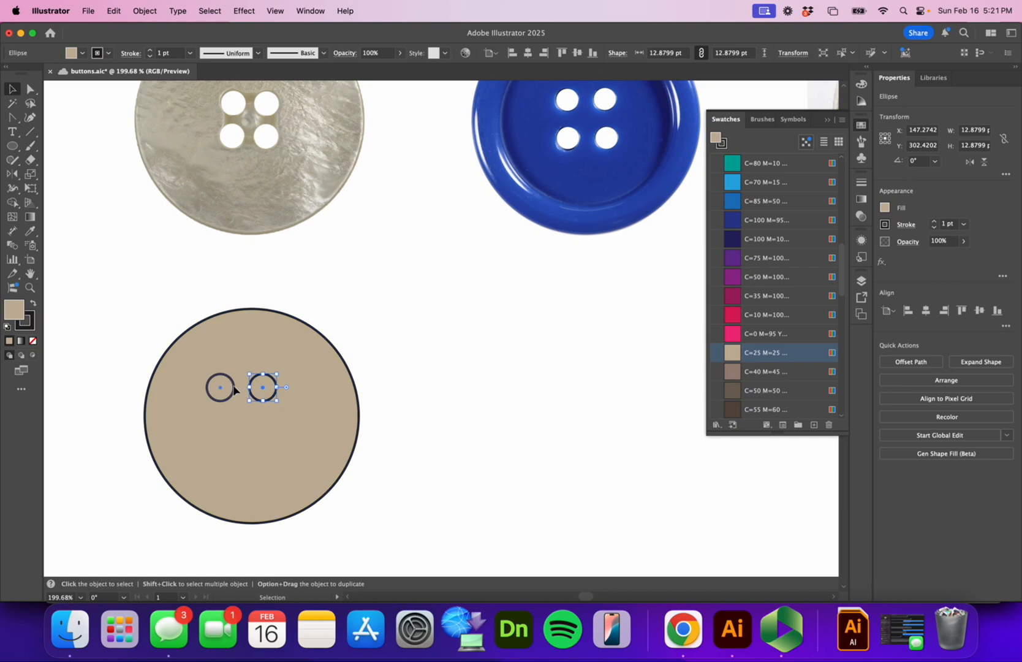
Step: Move the copied hole slightly up and to the left, and align the top edges of both holes
drag(263, 388, 261, 382)
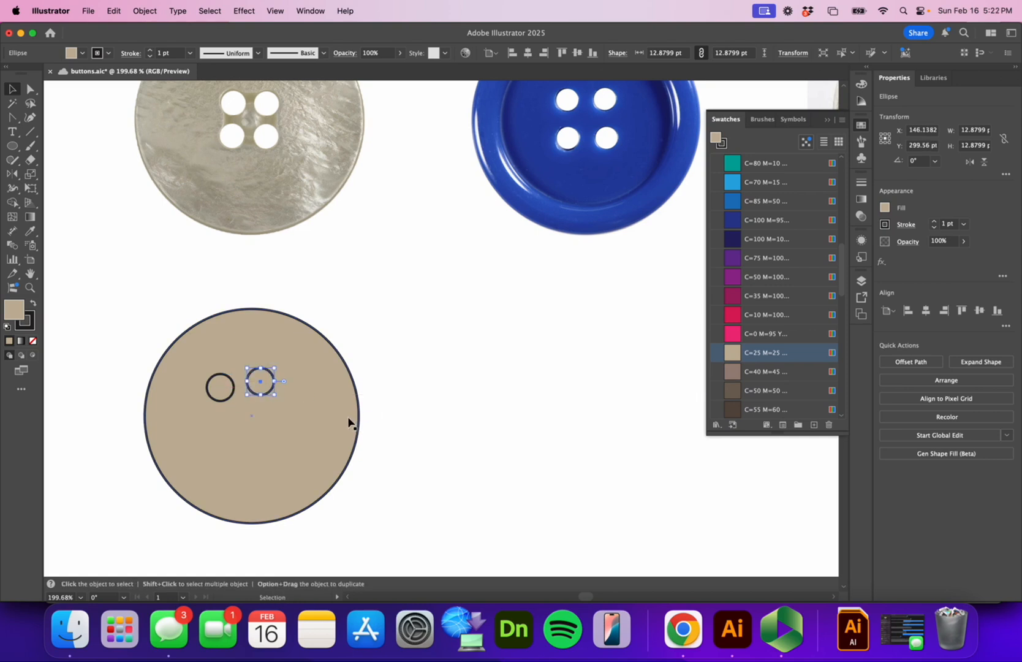
shift+click(215, 385)
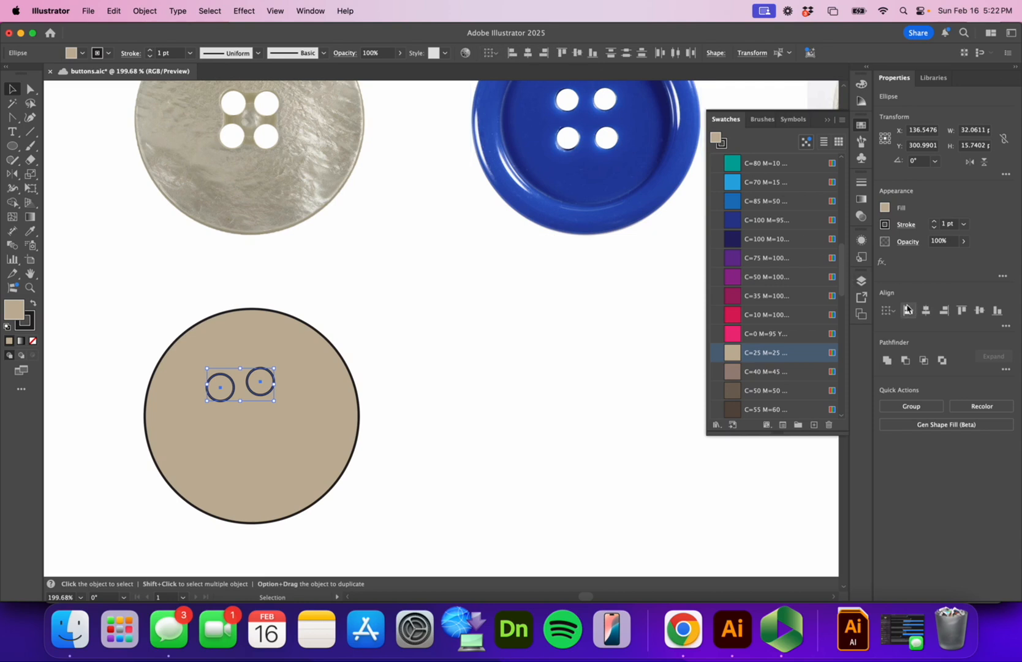
click(320, 11)
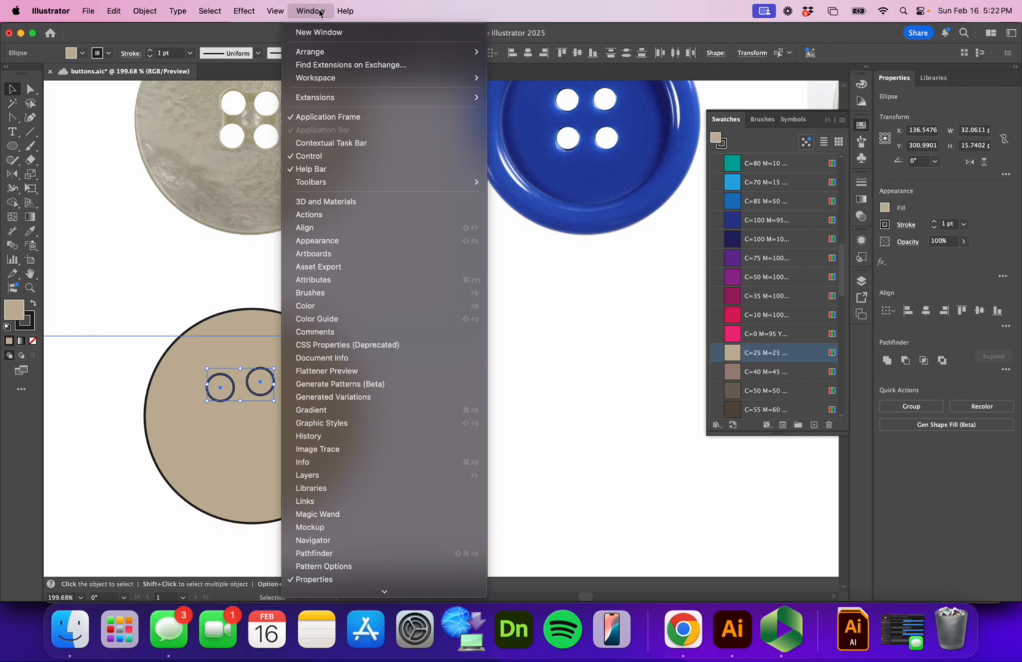
click(346, 228)
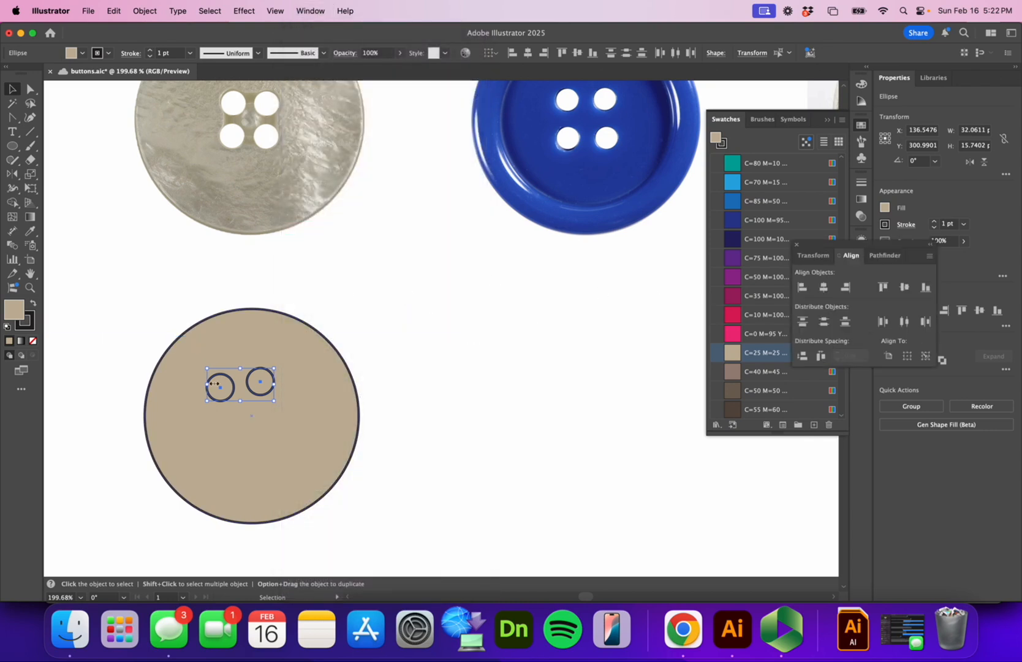
click(883, 288)
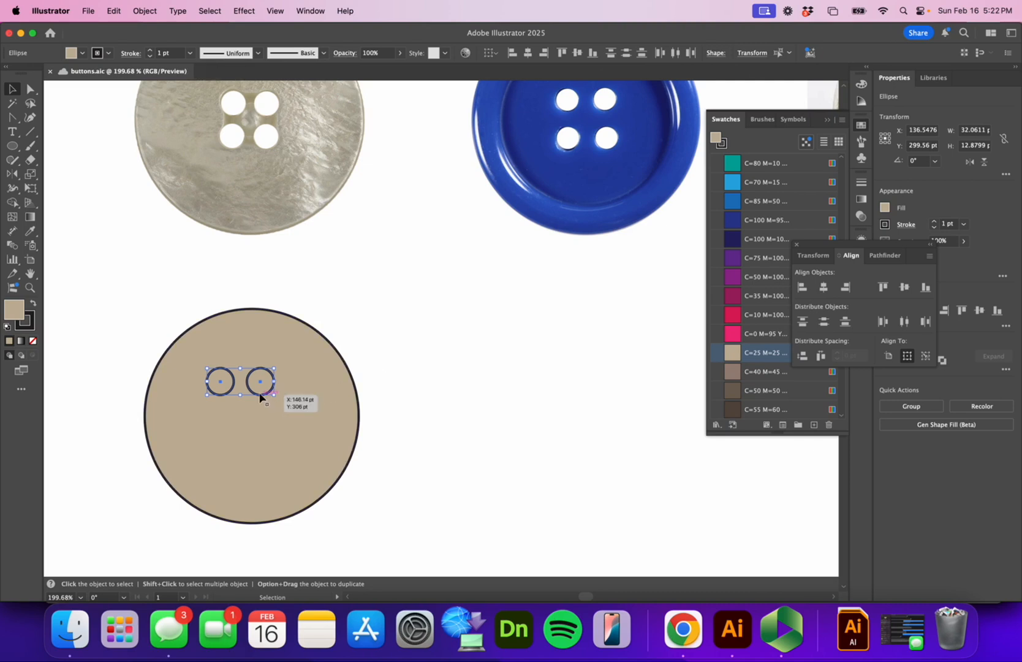
Step: Duplicate the aligned pair of holes directly below it and group all four holes
drag(260, 397, 257, 436)
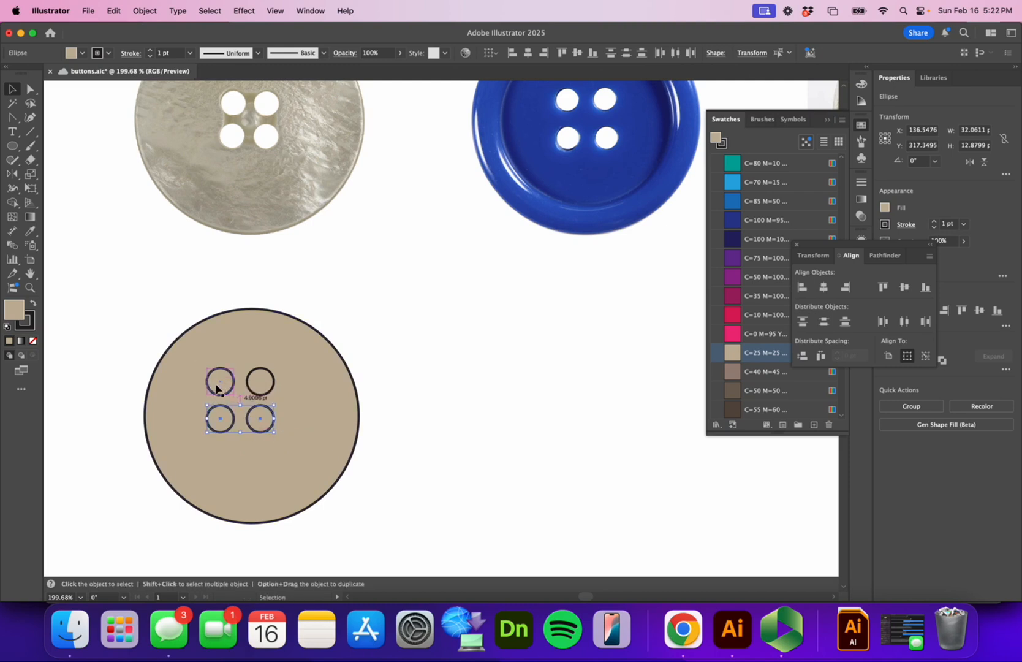
shift+click(268, 391)
shift+click(228, 393)
click(144, 10)
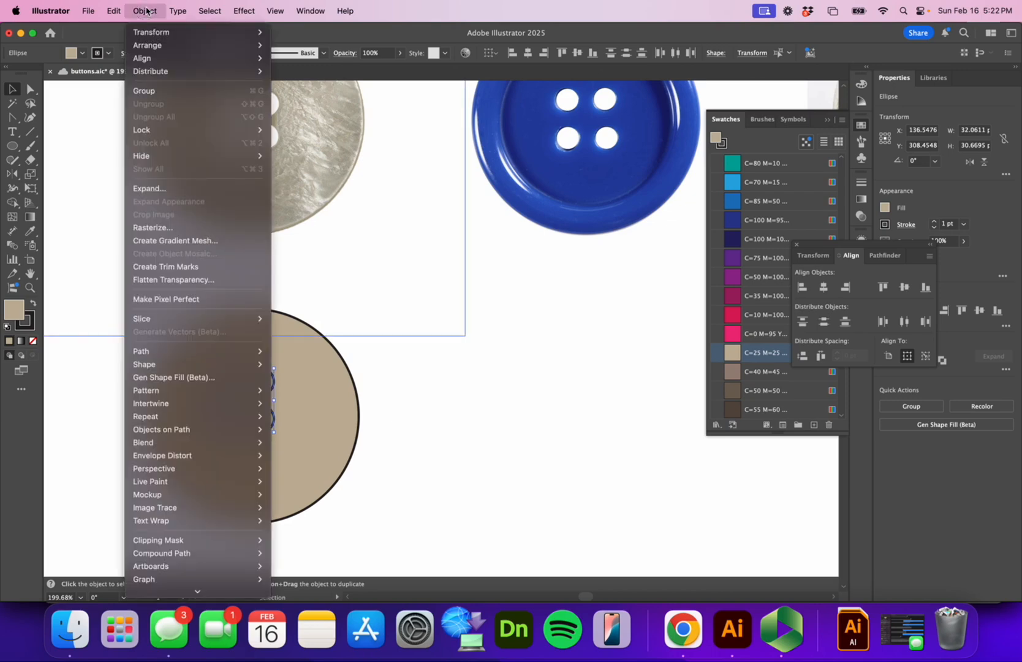
click(146, 92)
right_click(253, 376)
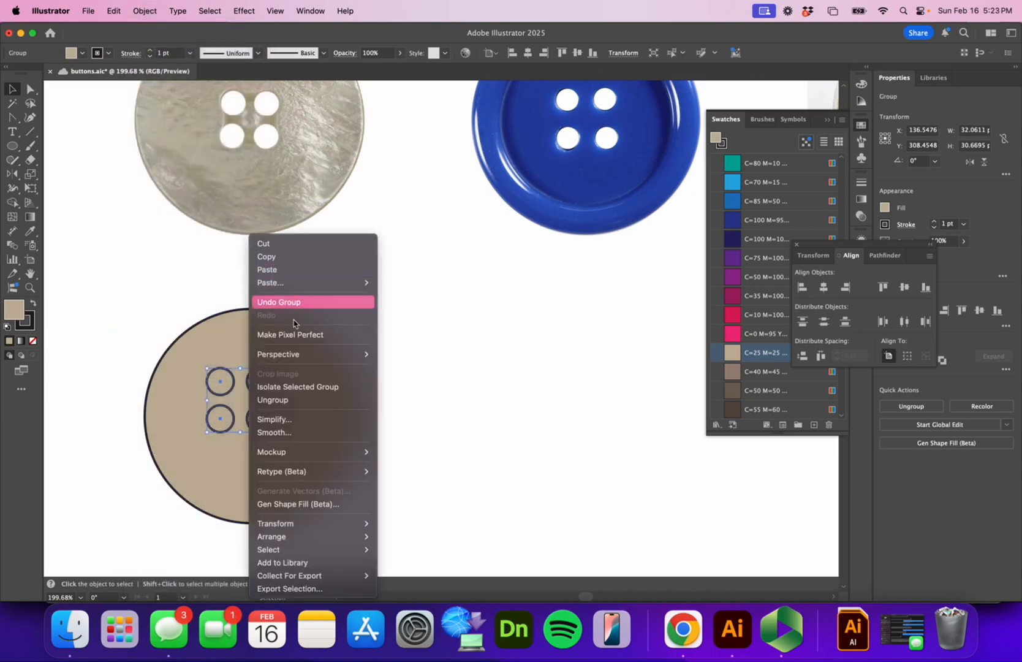
click(468, 391)
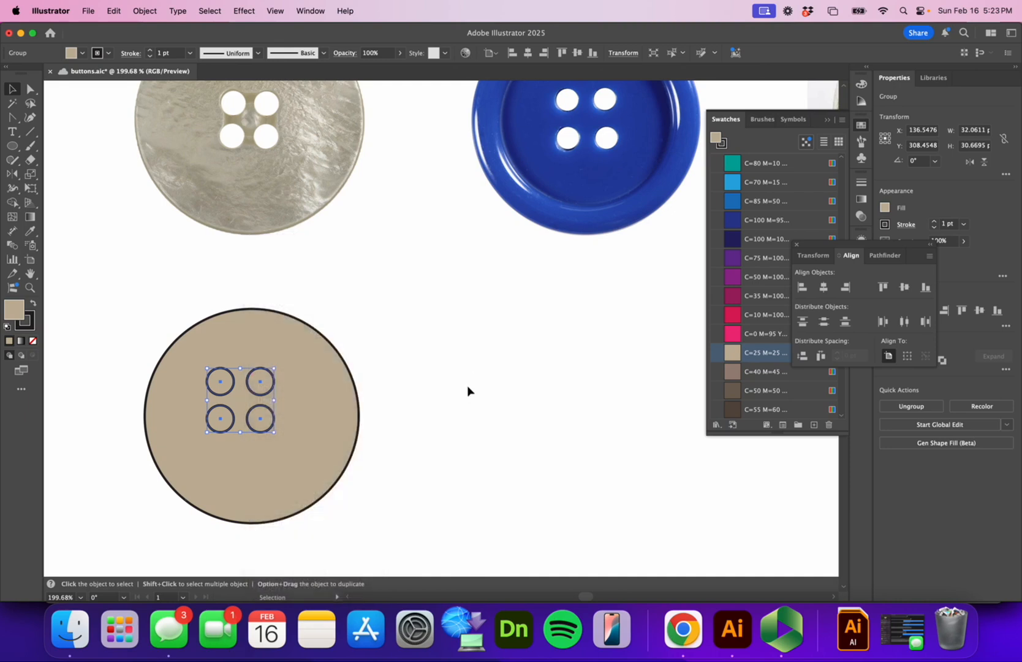
Step: Align the group of four holes and the large beige circle on their horizontal centers
shift+click(252, 336)
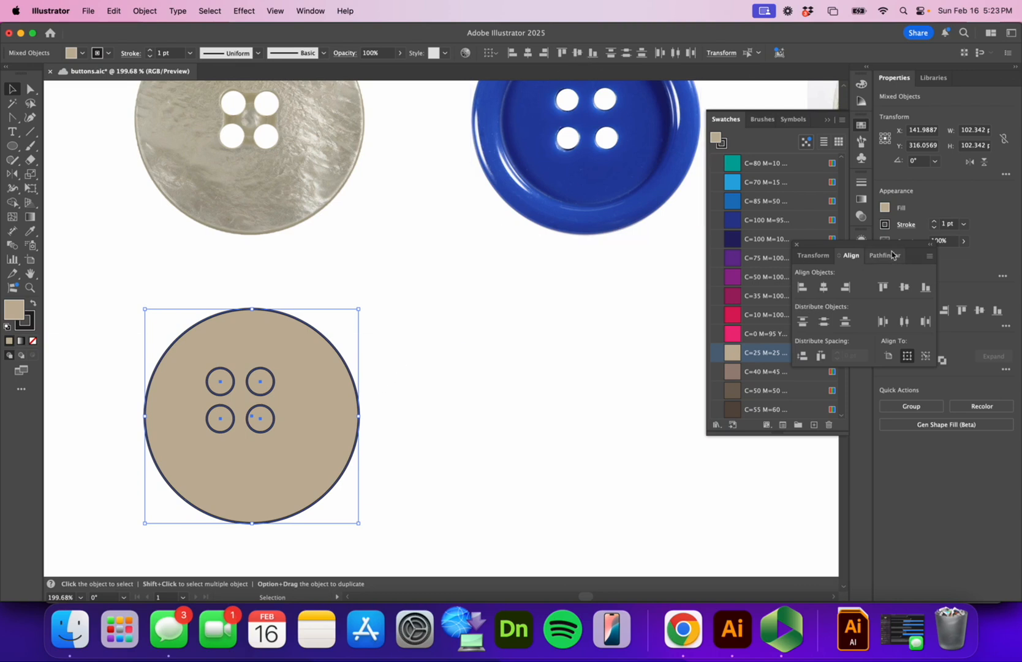
drag(836, 248, 515, 271)
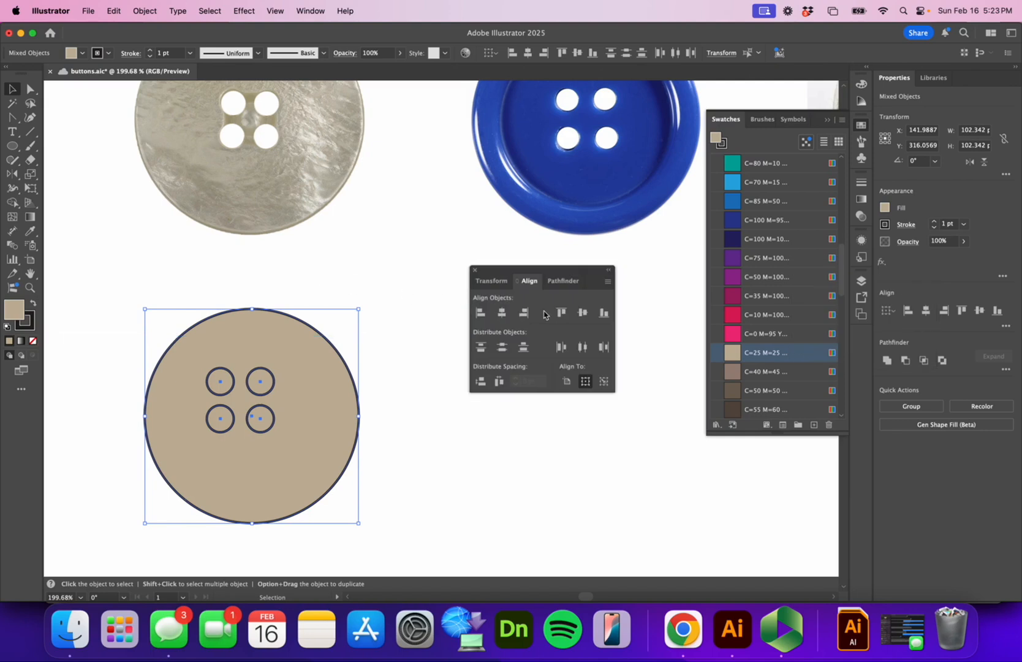
click(501, 313)
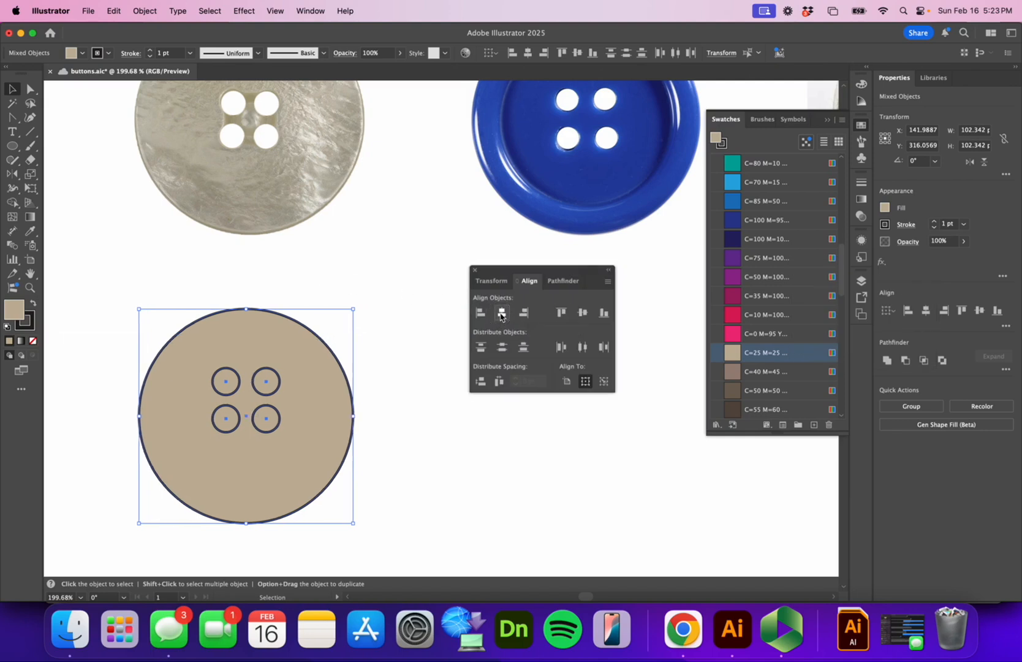
Step: Align the group of four holes and the large beige circle on their vertical centers, and clear the selection
click(581, 316)
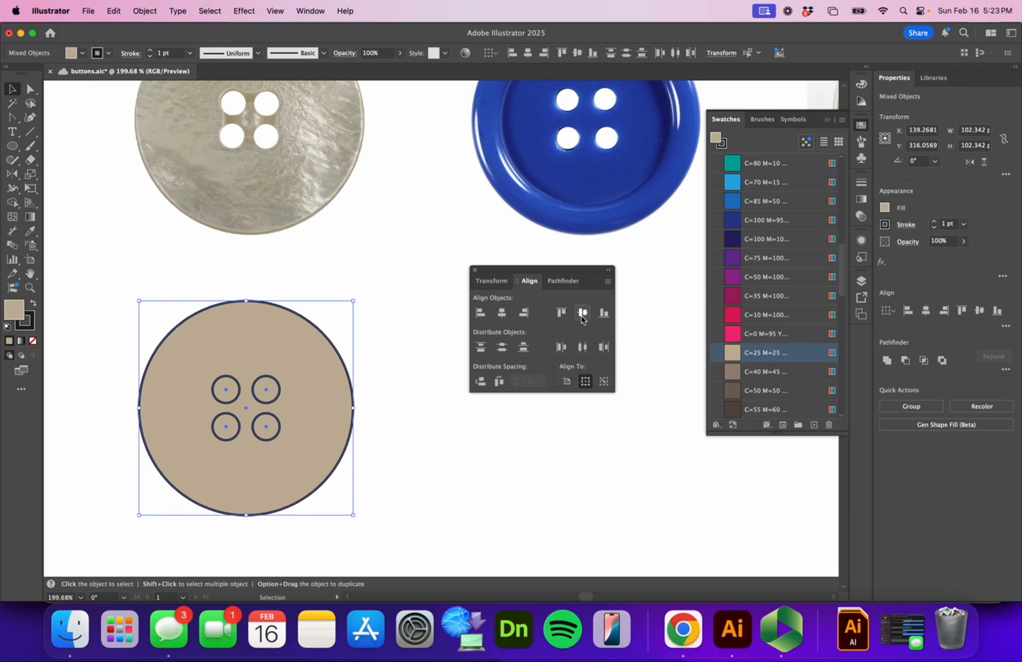
click(413, 322)
click(395, 427)
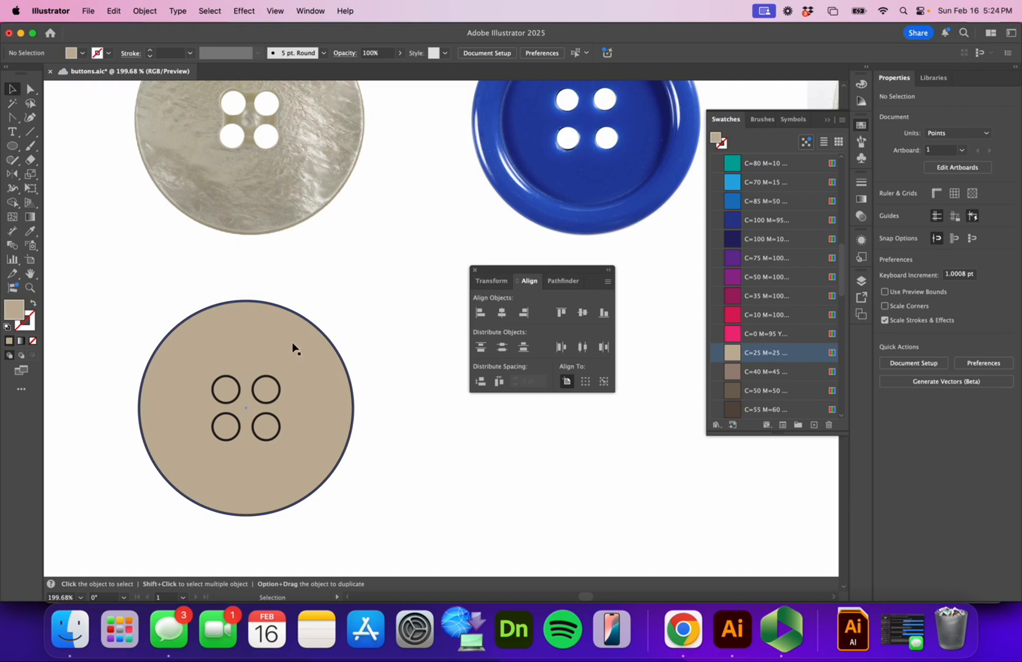
Step: Subtract the grouped holes from the beige circle with the Minus Front shape mode, and shift the cut button slightly down
click(308, 10)
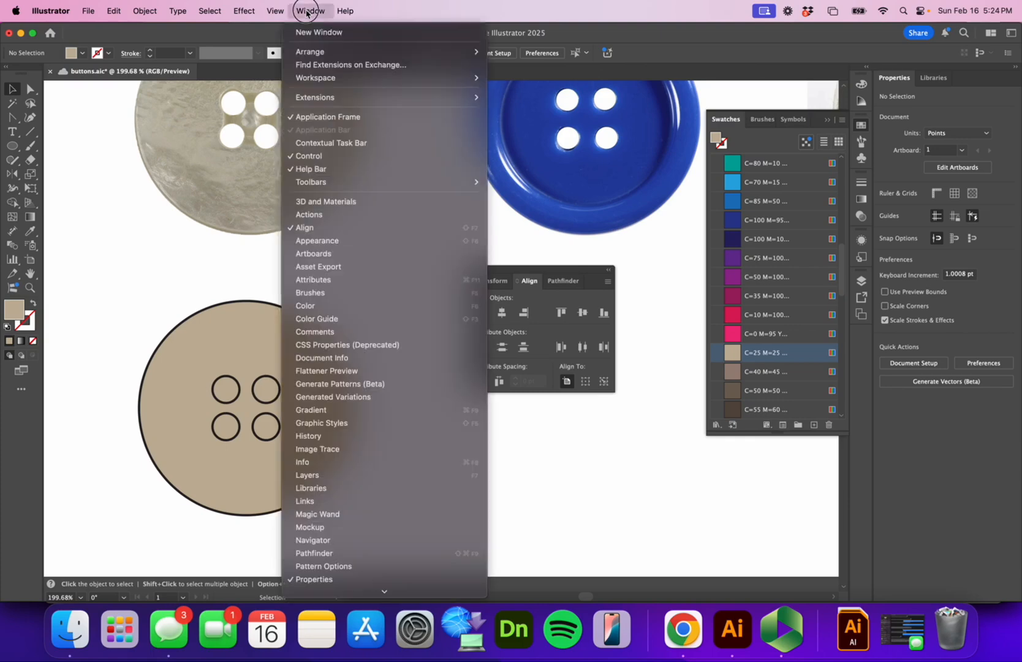
click(561, 283)
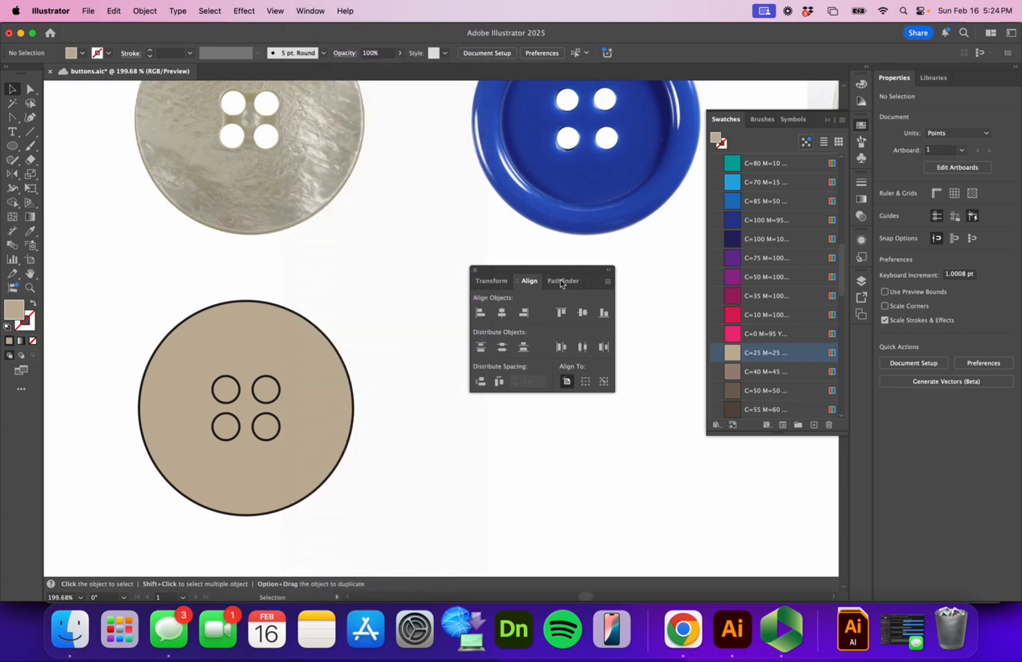
click(561, 283)
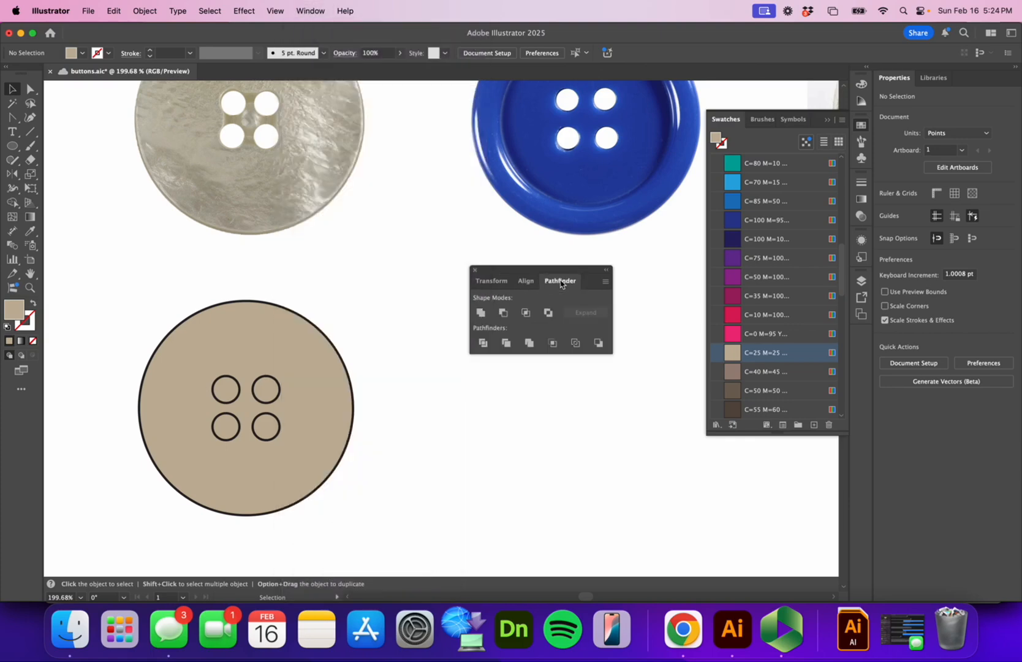
click(235, 398)
shift+click(349, 418)
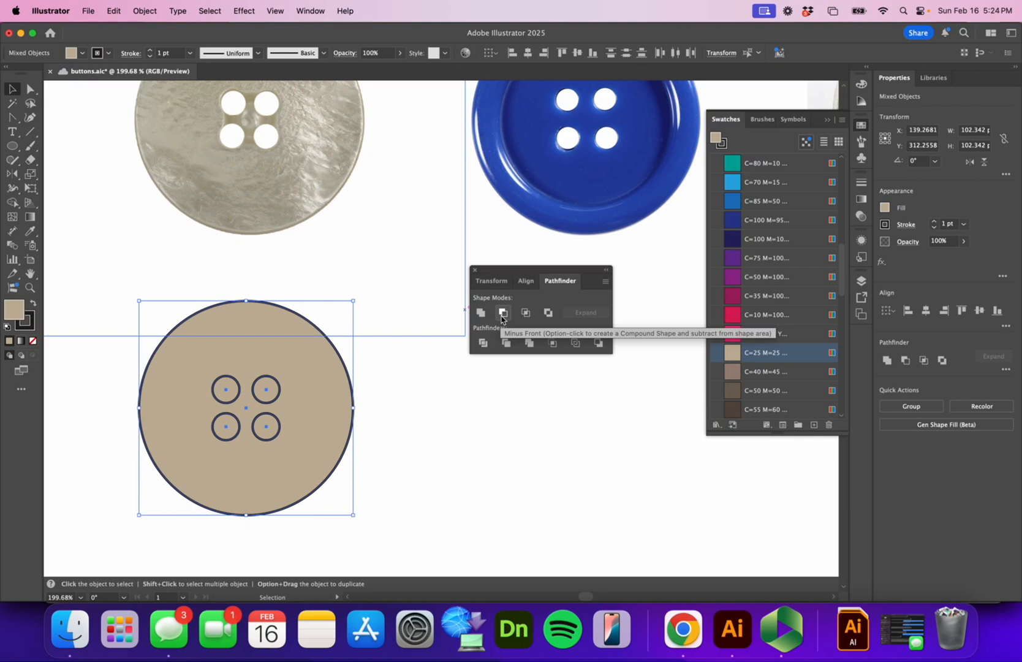
click(501, 318)
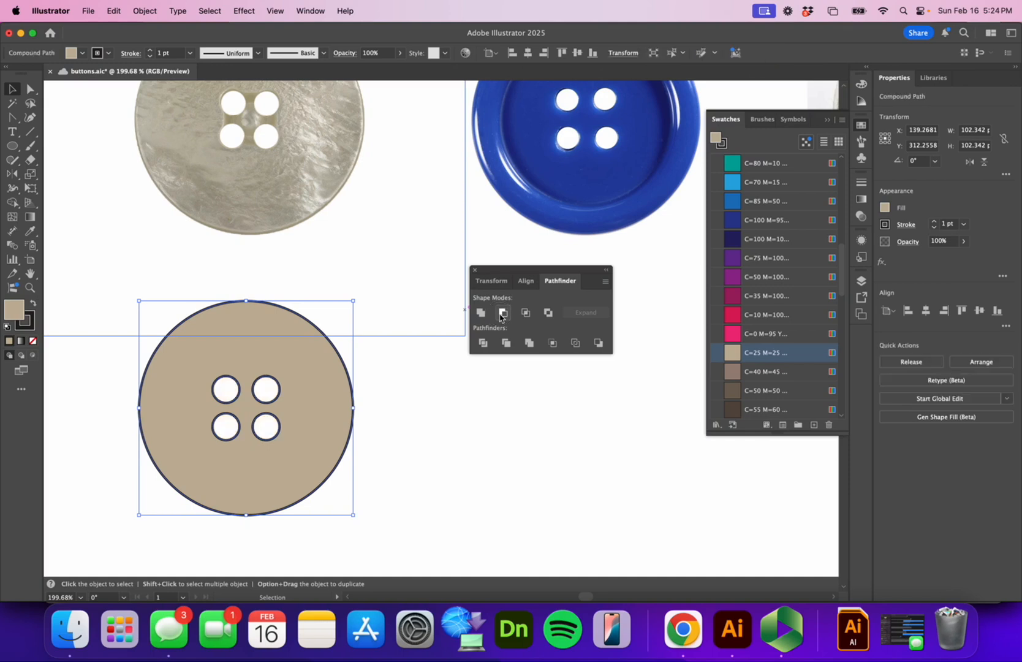
click(456, 449)
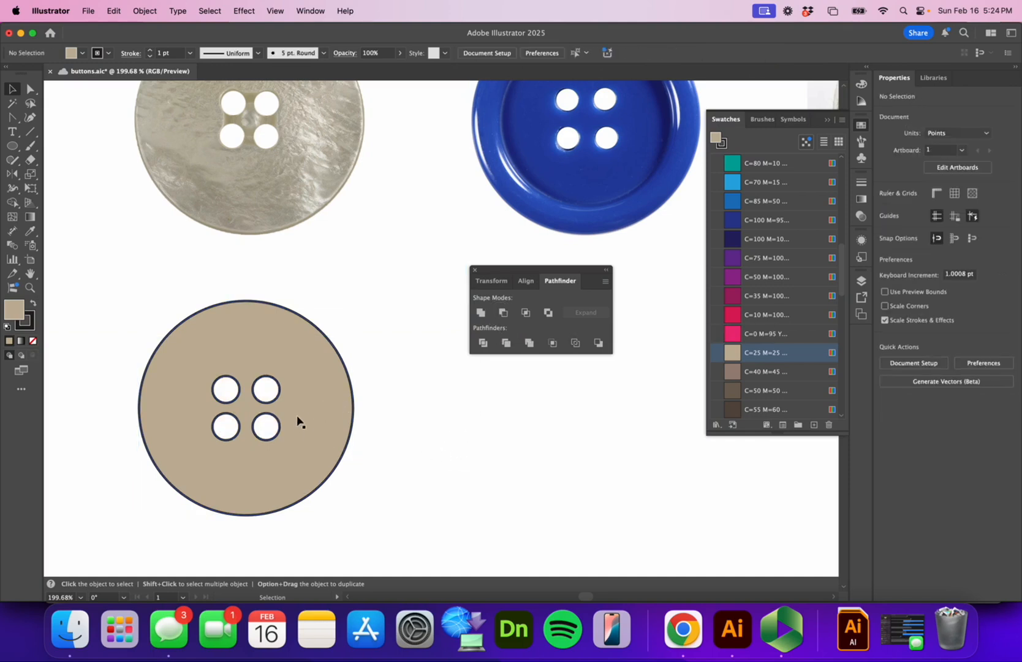
mouse_move(299, 423)
mouse_down()
mouse_move(328, 248)
mouse_move(299, 186)
mouse_move(235, 182)
mouse_move(214, 199)
mouse_move(313, 196)
mouse_move(372, 237)
mouse_move(368, 219)
mouse_move(254, 245)
mouse_move(305, 452)
mouse_move(303, 441)
mouse_up()
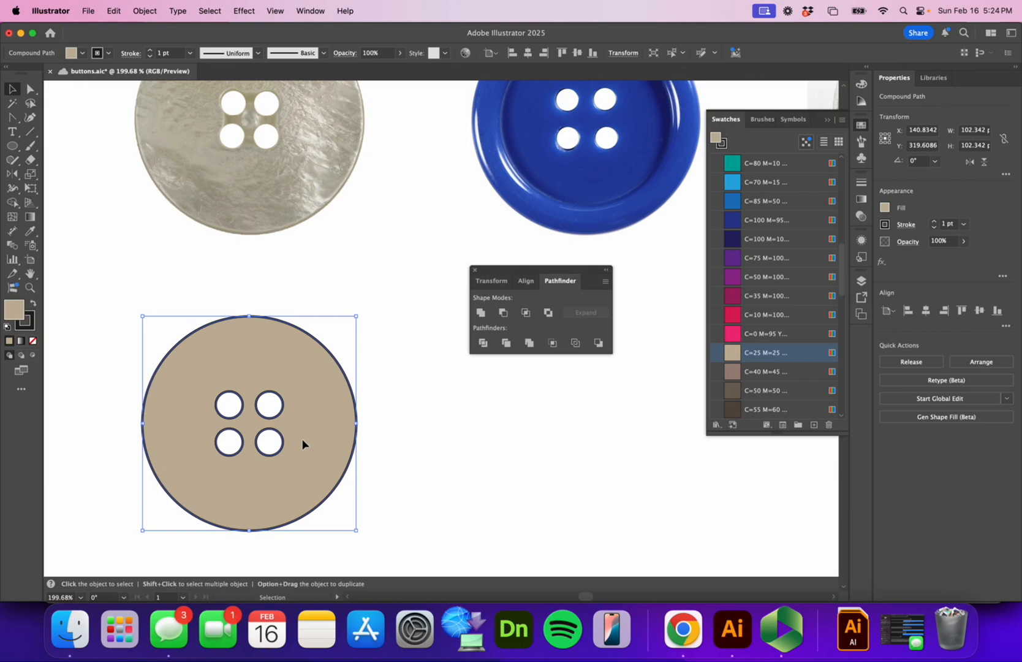
mouse_move(302, 442)
mouse_down()
mouse_move(297, 228)
mouse_move(300, 437)
mouse_up()
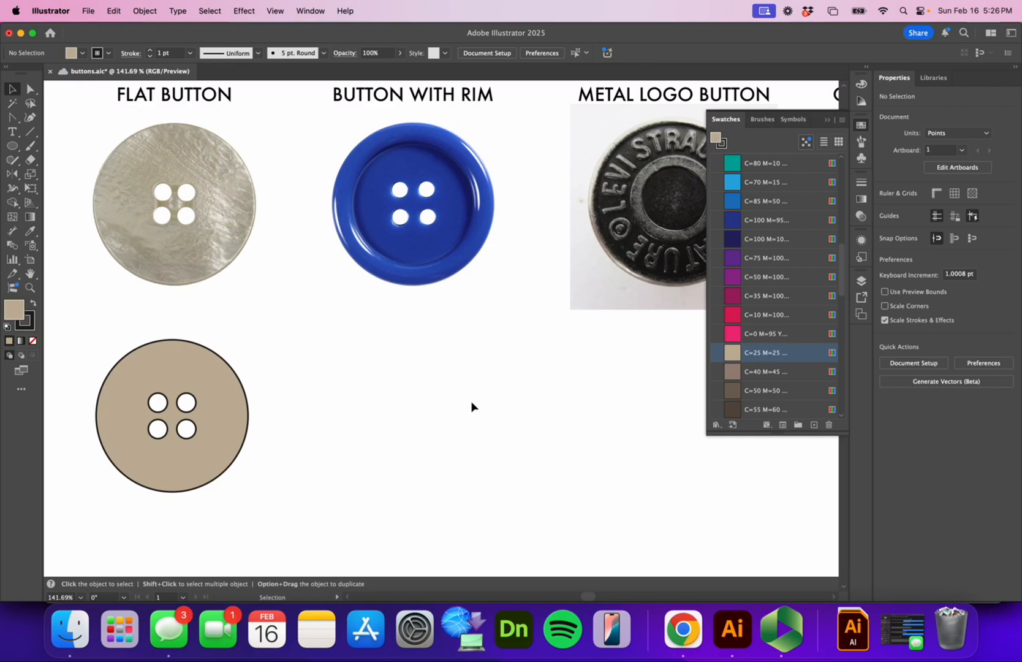
Step: Draw a second beige circle about 100 pt in diameter and place it centered below the blue rimmed button photo
click(15, 148)
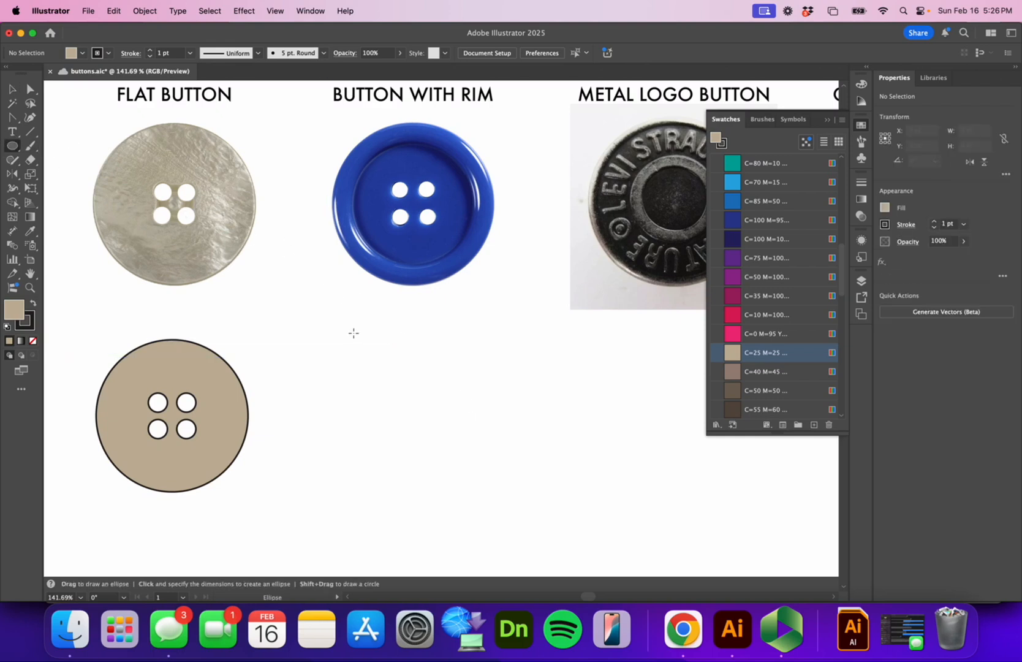
drag(352, 333, 491, 484)
key(v)
drag(458, 433, 445, 441)
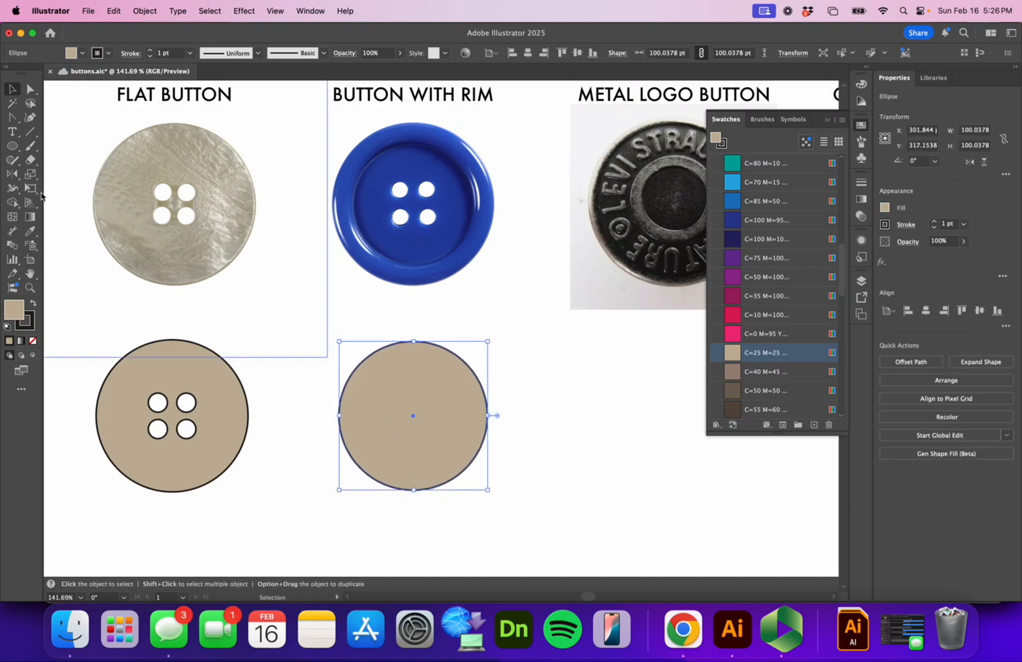
Step: Draw a small circle about 12 pt wide in the upper-left area of the second beige circle and shift it slightly right
click(14, 147)
drag(16, 148, 53, 174)
drag(386, 393, 402, 406)
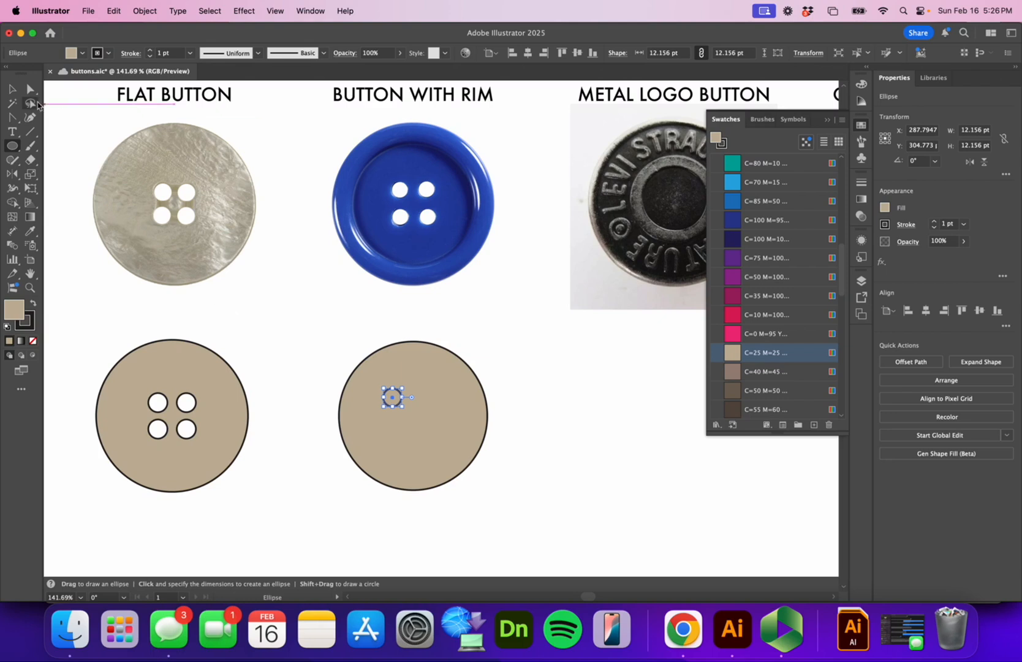
click(12, 89)
click(398, 393)
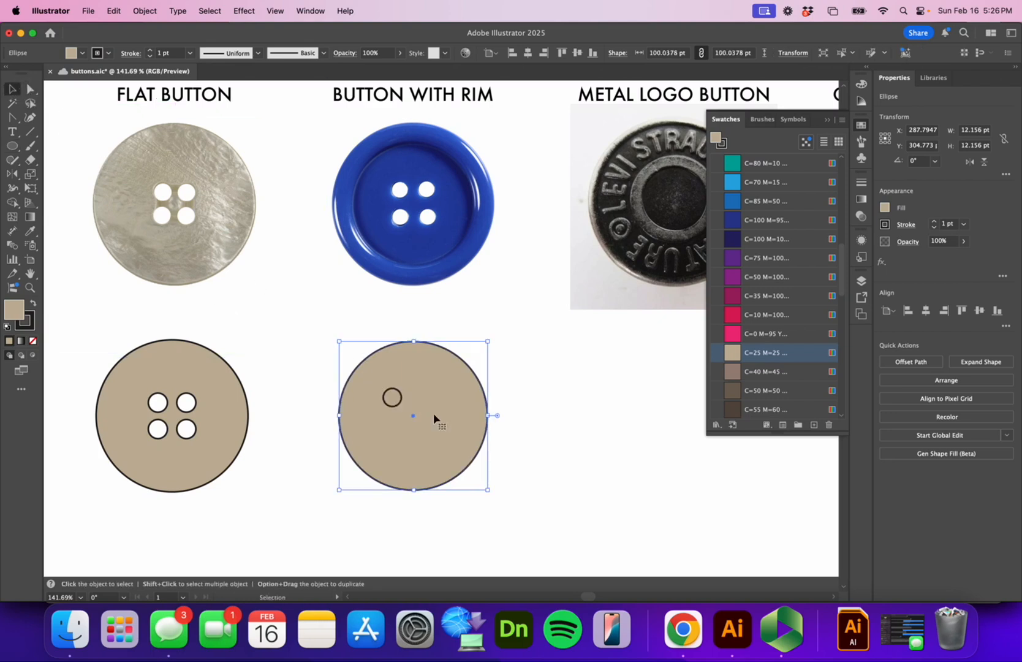
click(399, 392)
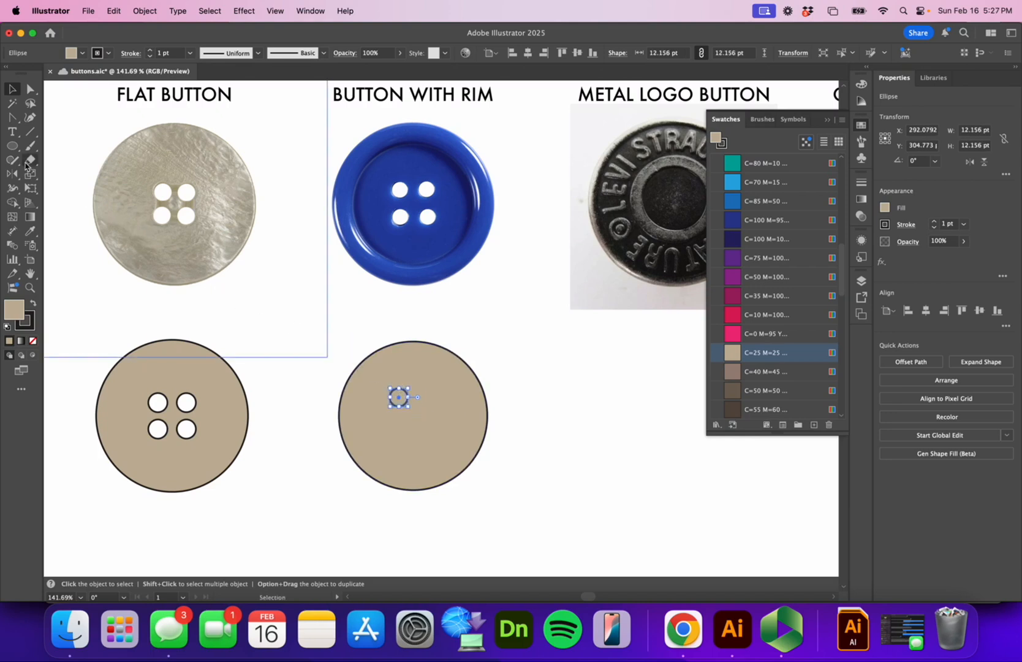
Step: Save the document, and make three copies of the small hole rotated in 90° increments around the second beige circle's center
drag(12, 174, 53, 178)
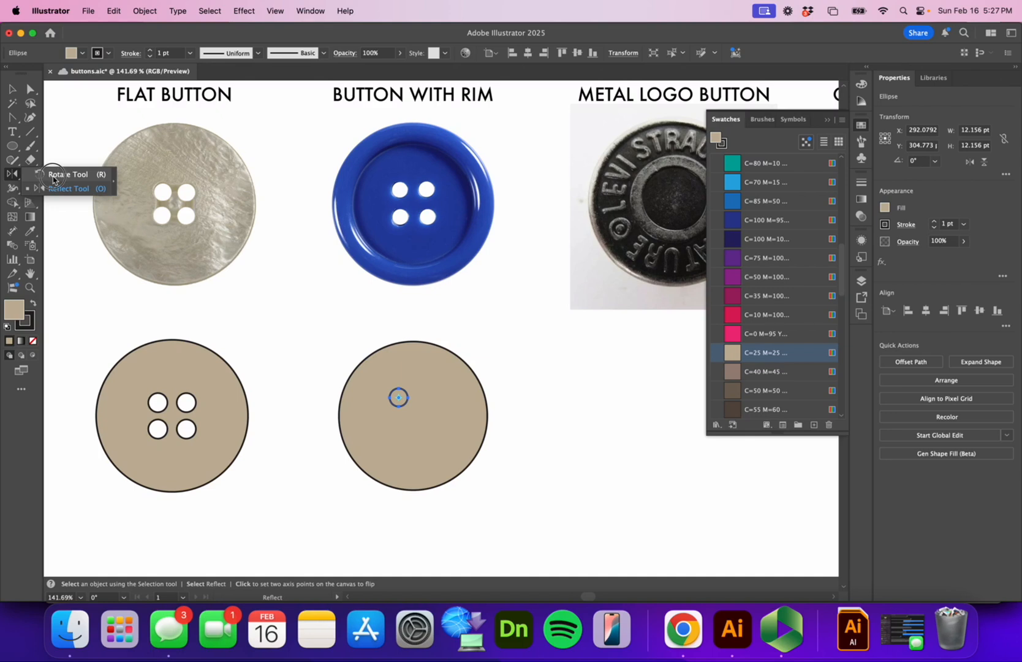
drag(53, 178, 53, 178)
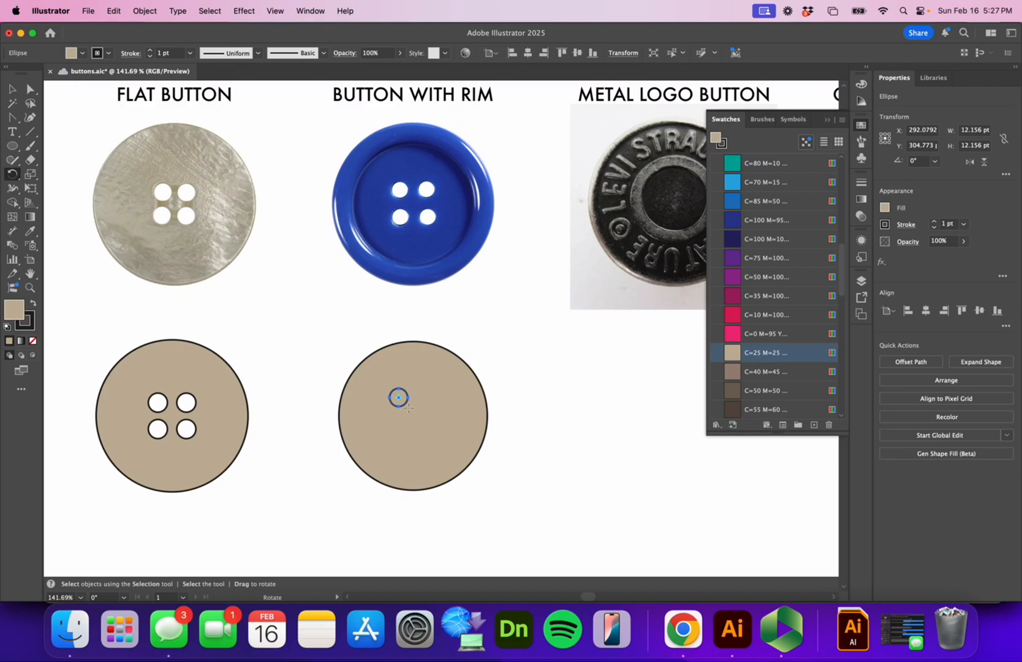
key(super+s)
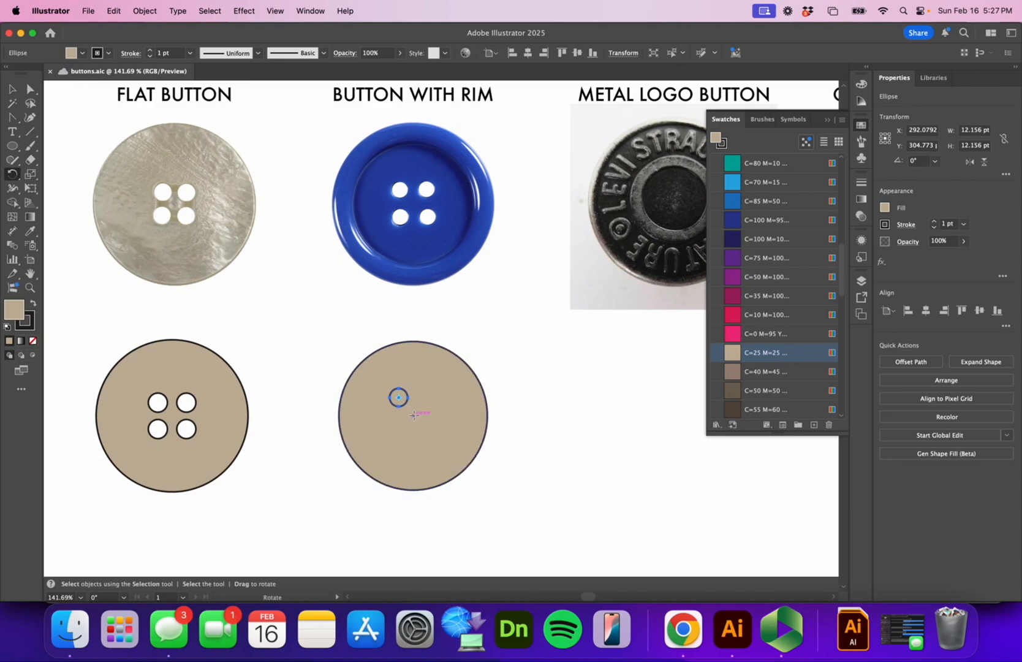
scroll(413, 415, up, 5)
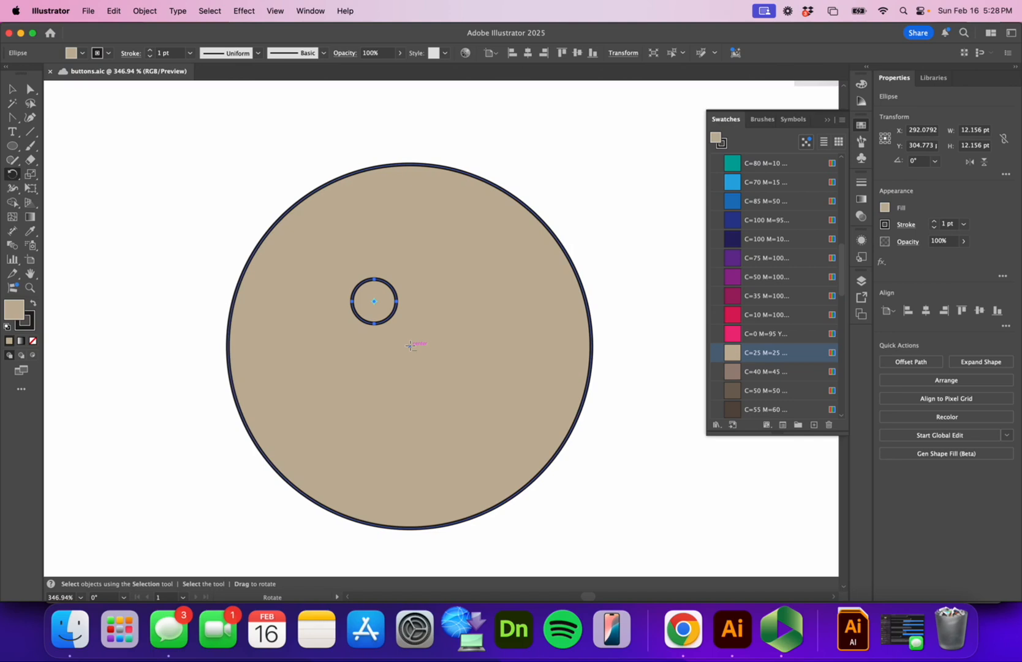
alt+click(410, 345)
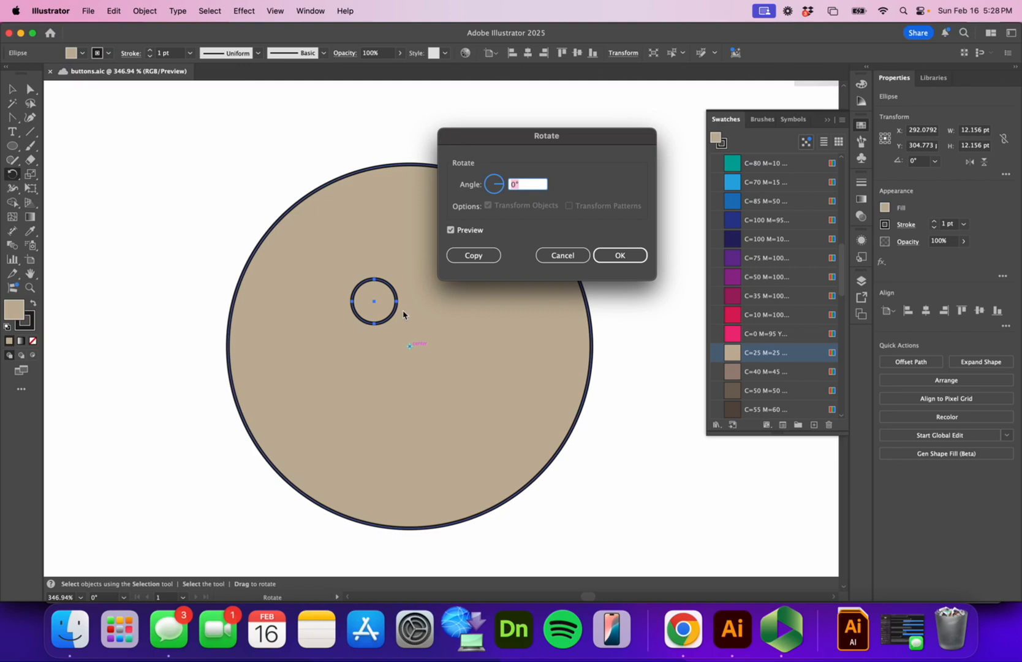
click(528, 185)
click(528, 185)
text(90)
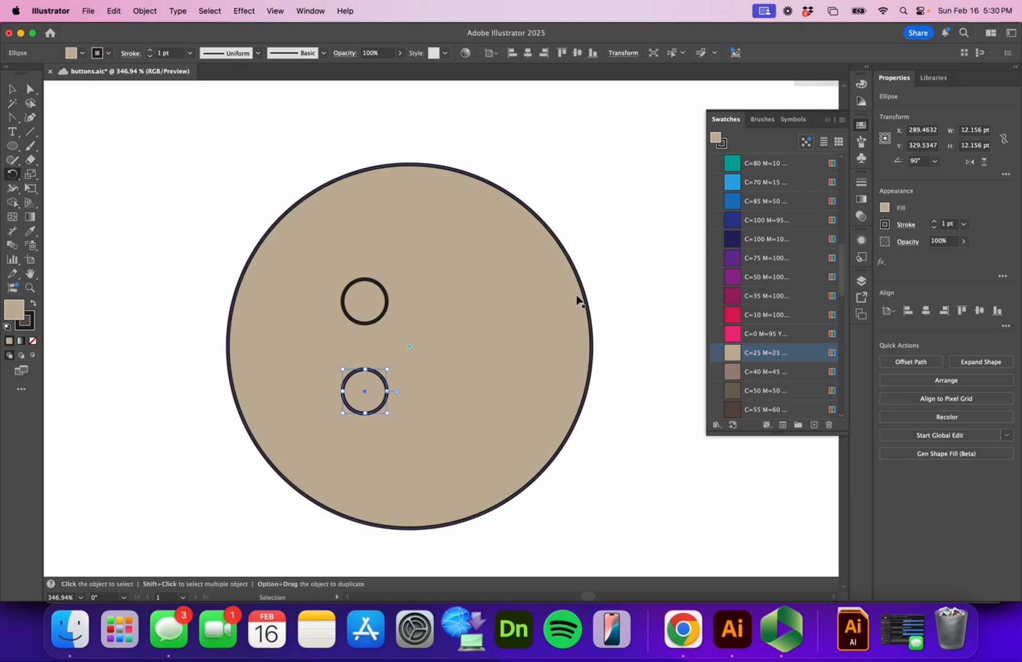
key(super+d)
key(super+d)
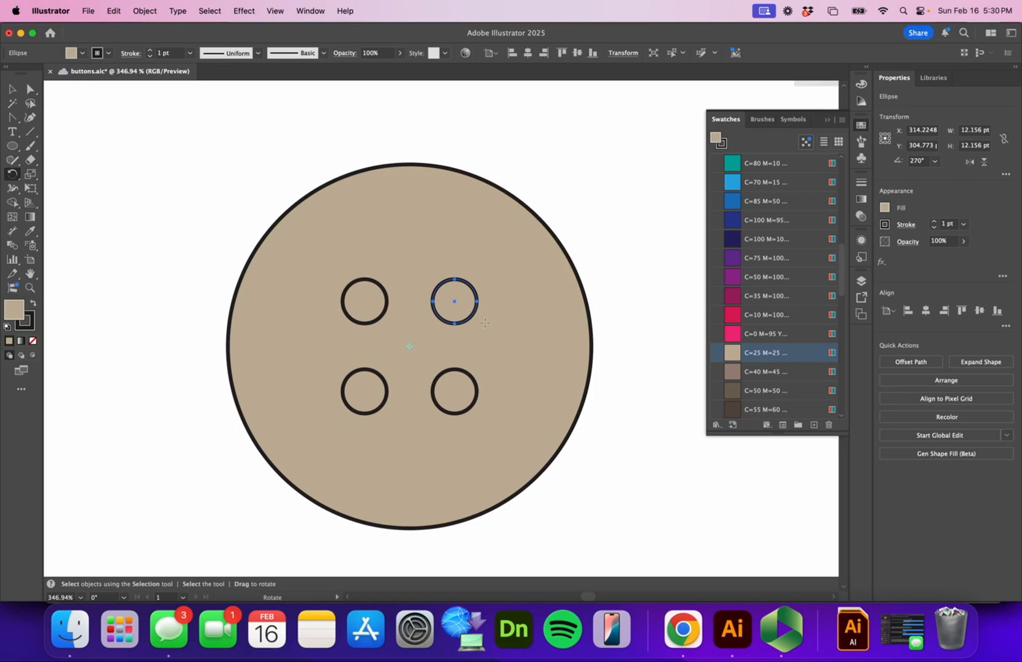
click(12, 89)
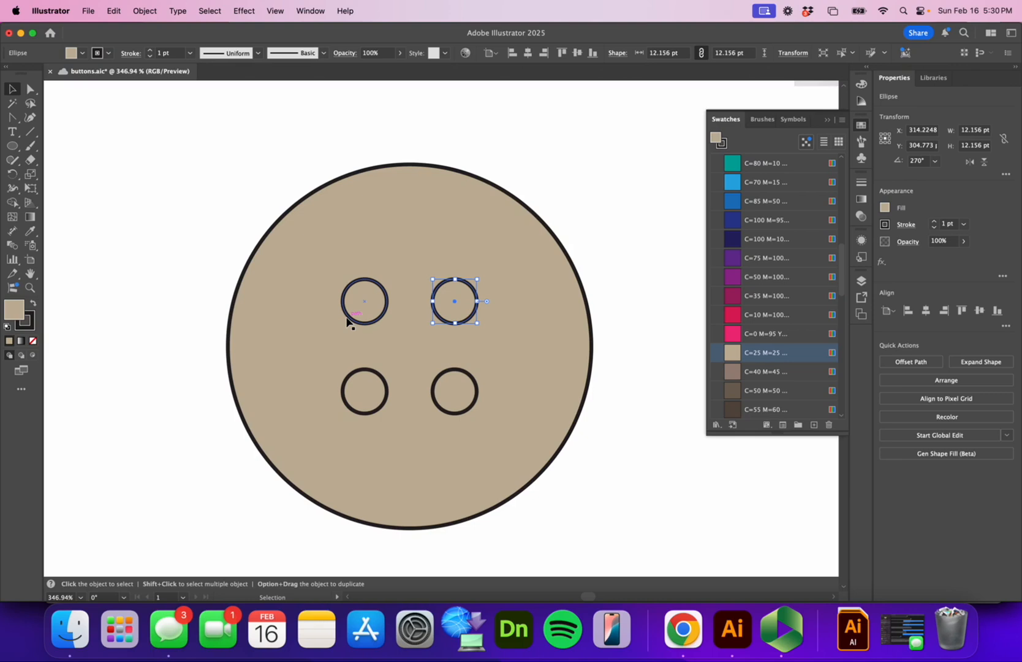
drag(347, 318, 367, 372)
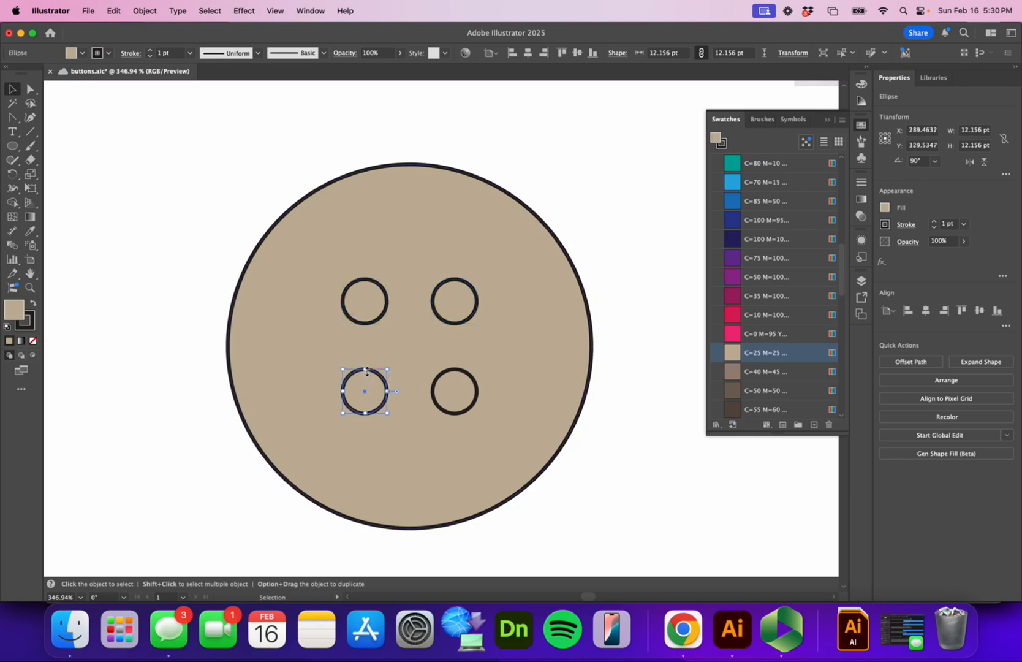
shift+click(363, 288)
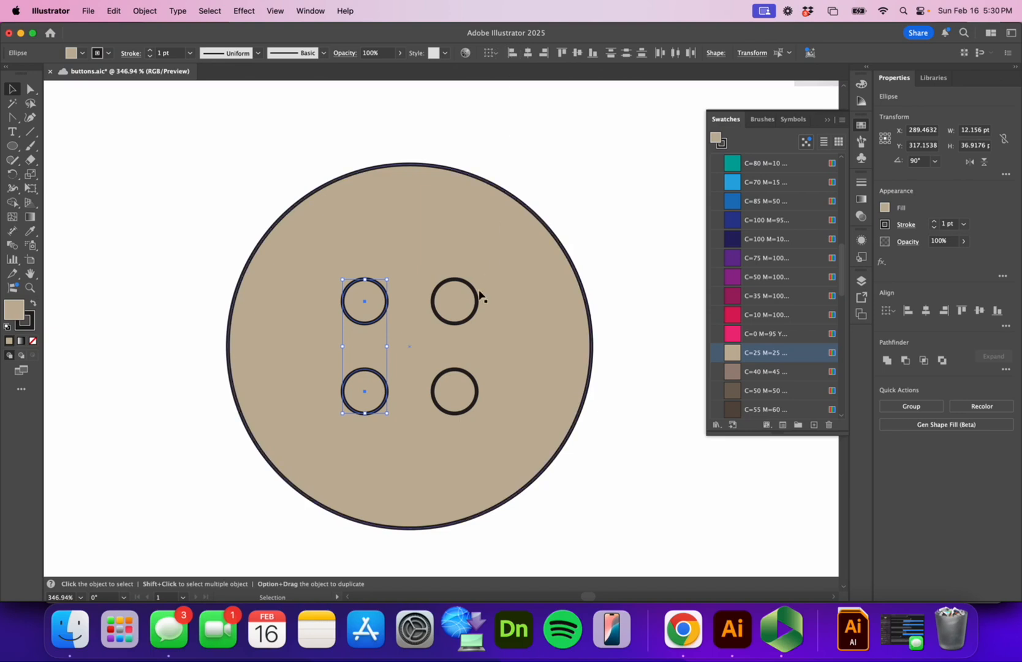
click(646, 331)
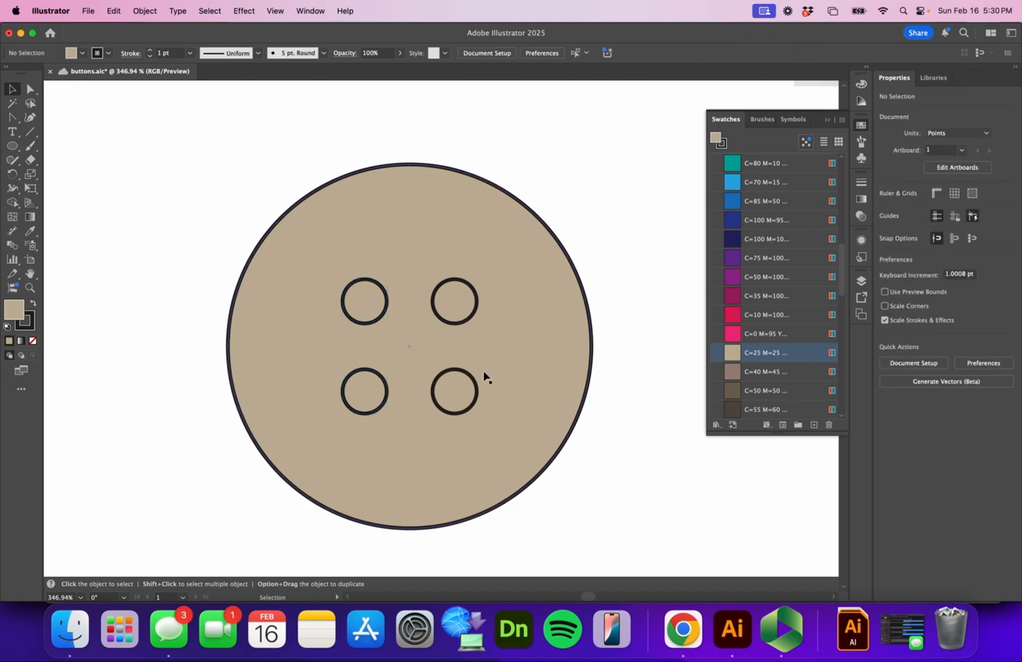
Step: Select all four small holes inside the second beige circle and group them
shift+click(450, 323)
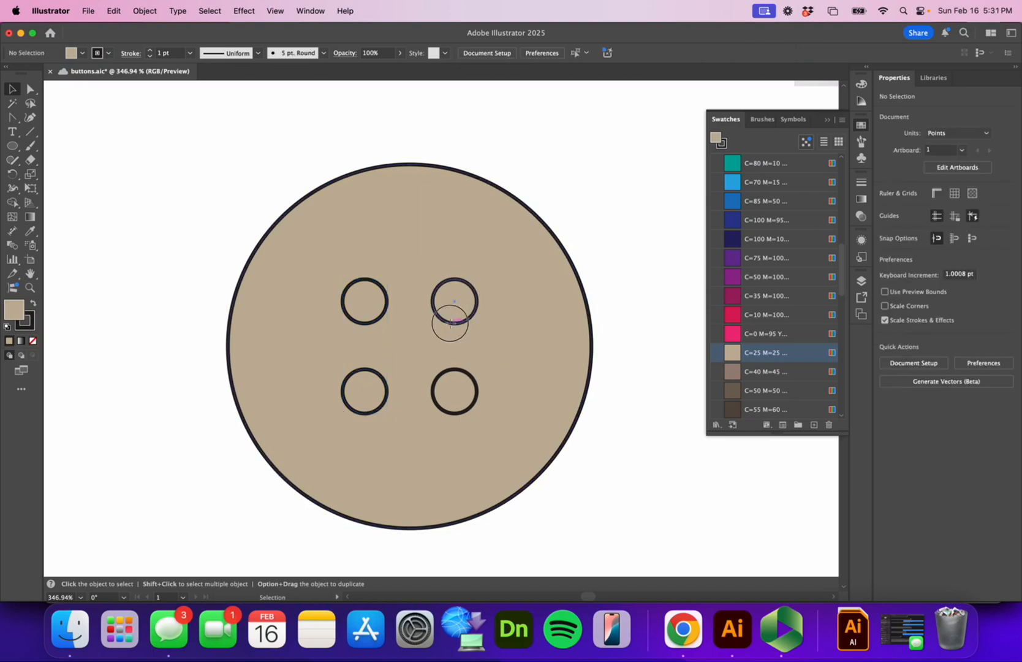
shift+click(362, 324)
shift+click(368, 369)
shift+click(452, 371)
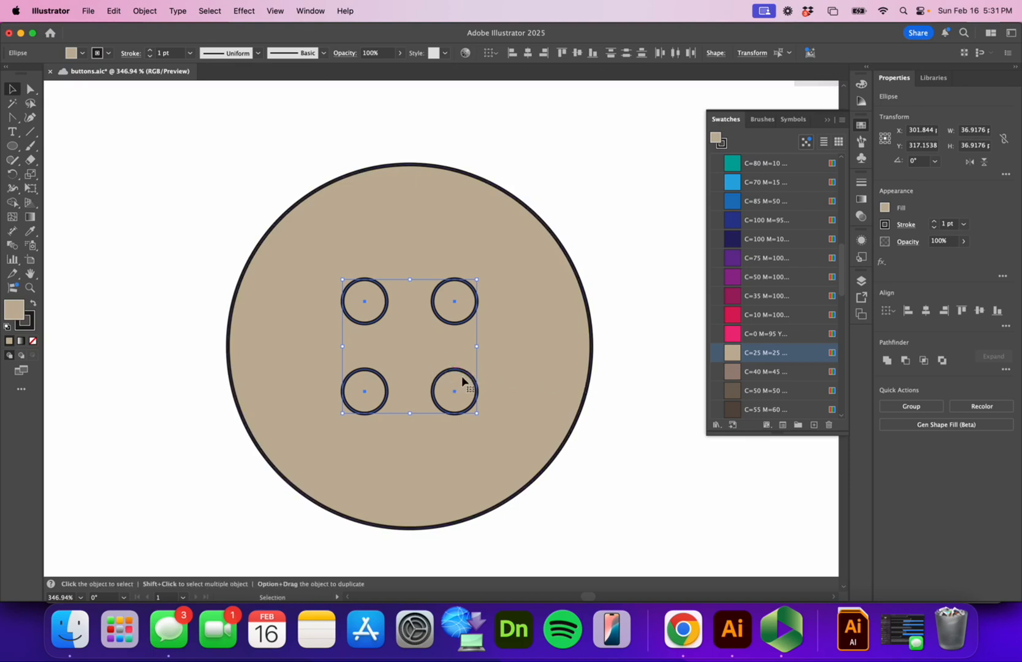
right_click(463, 379)
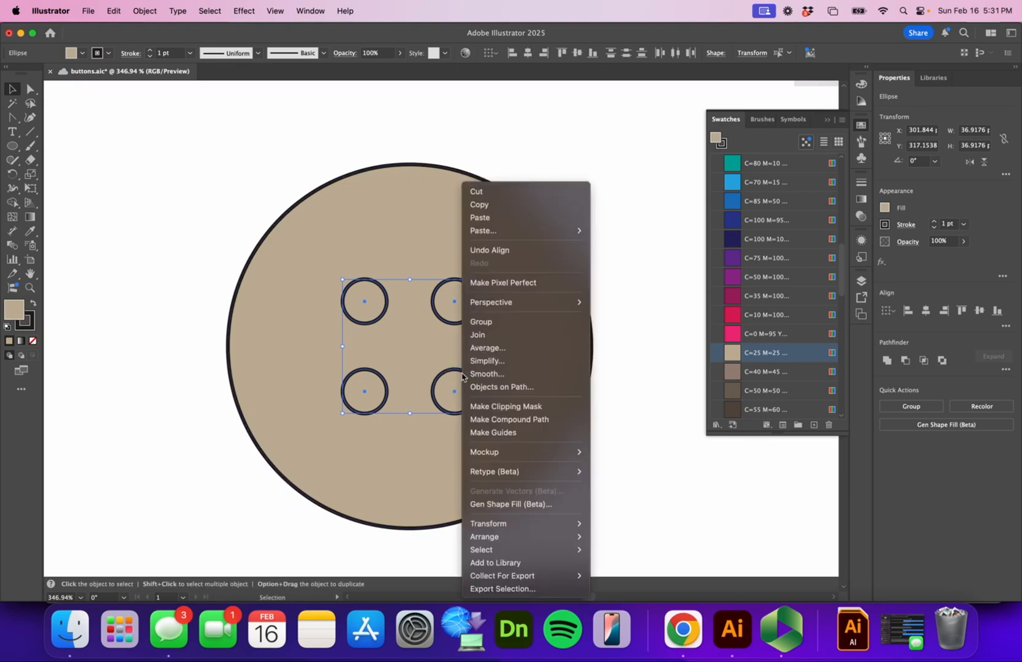
click(485, 326)
click(607, 356)
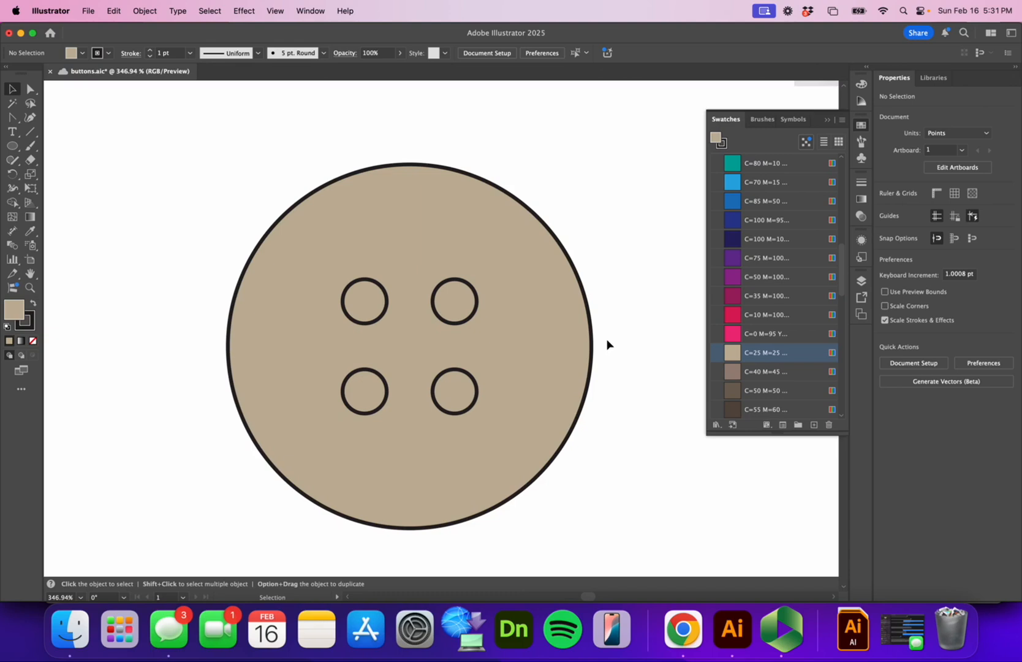
Step: Align the hole group and the second beige circle on both their horizontal and vertical centers
drag(513, 210, 371, 459)
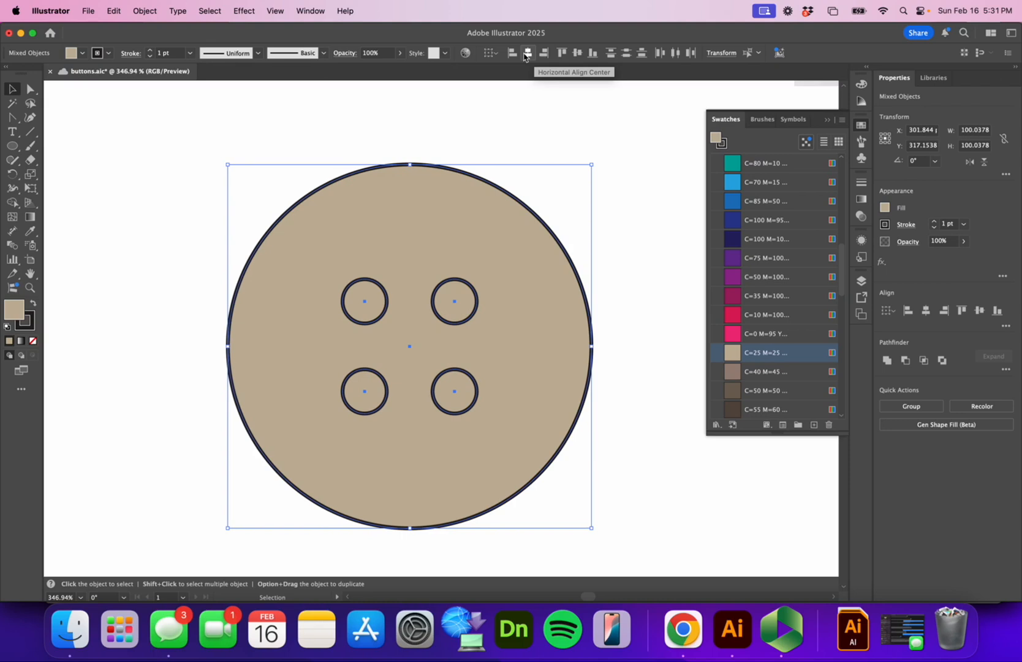
click(525, 54)
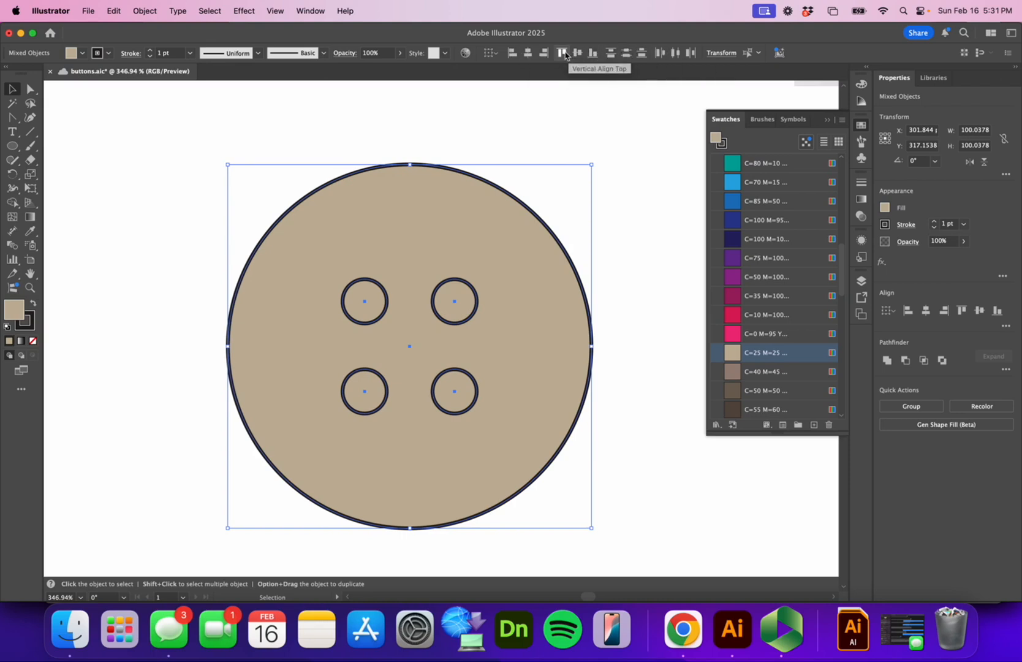
click(577, 54)
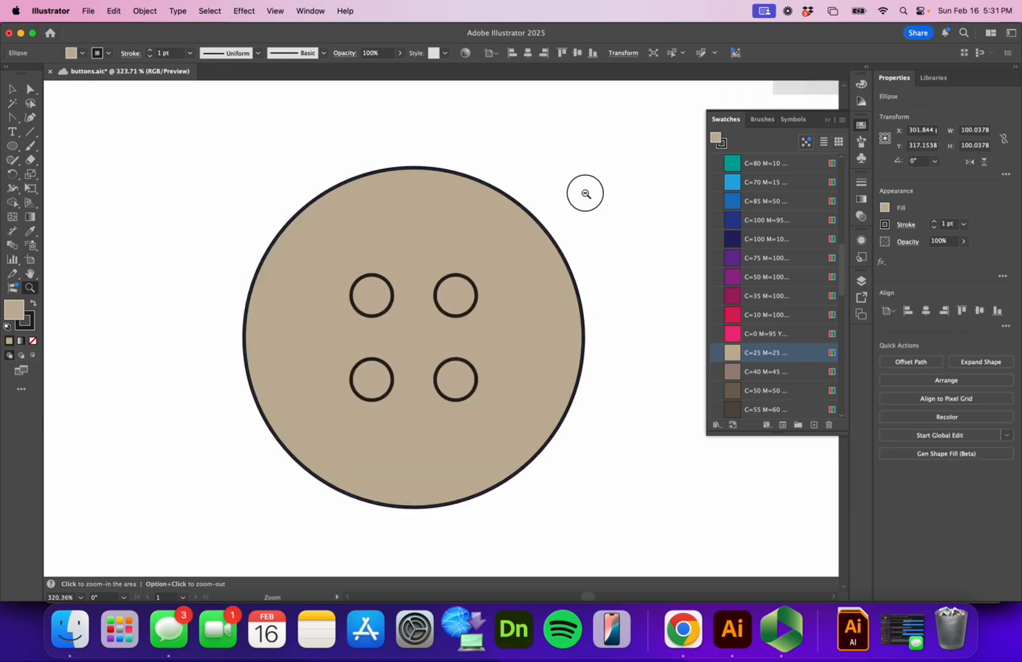
alt+click(586, 191)
scroll(497, 321, up, 5)
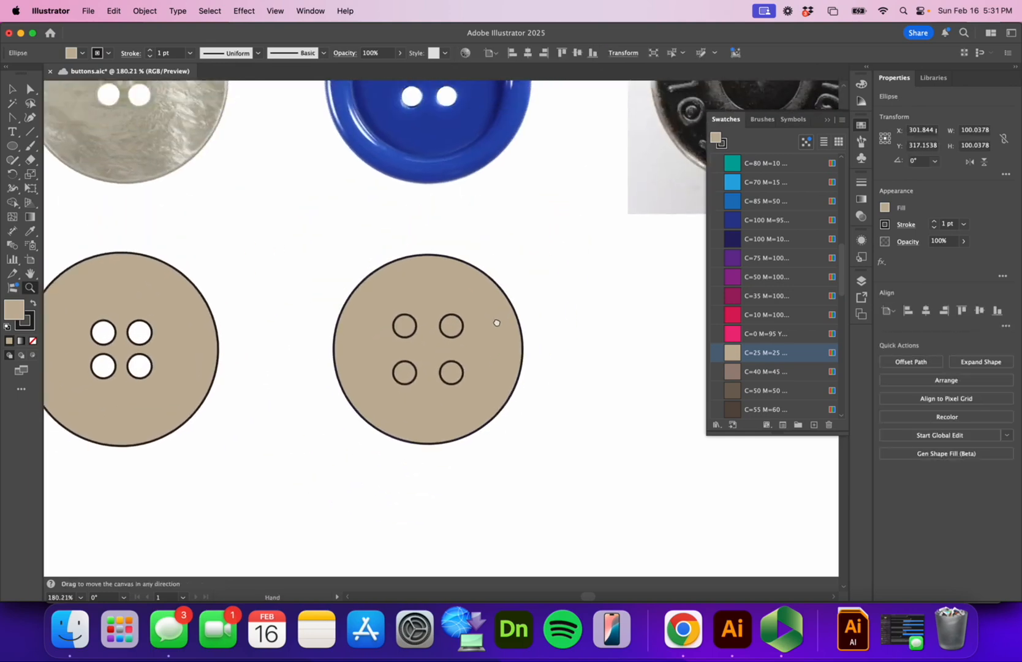
scroll(461, 381, down, 2)
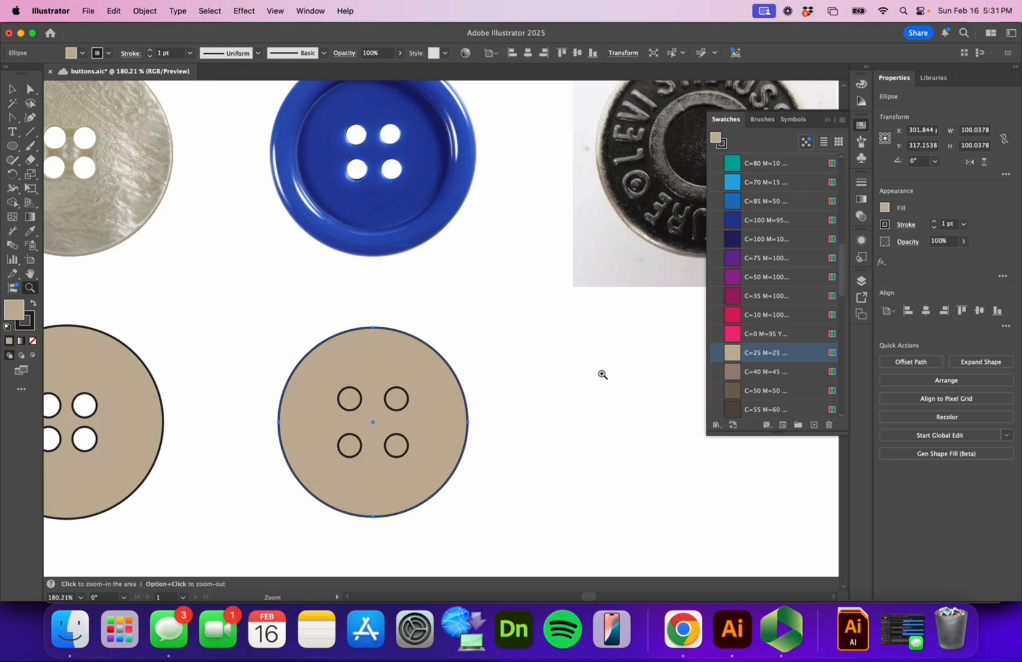
Step: Offset the second beige circle's path inward by -10 pt to outline the rim
click(244, 10)
mouse_move(144, 10)
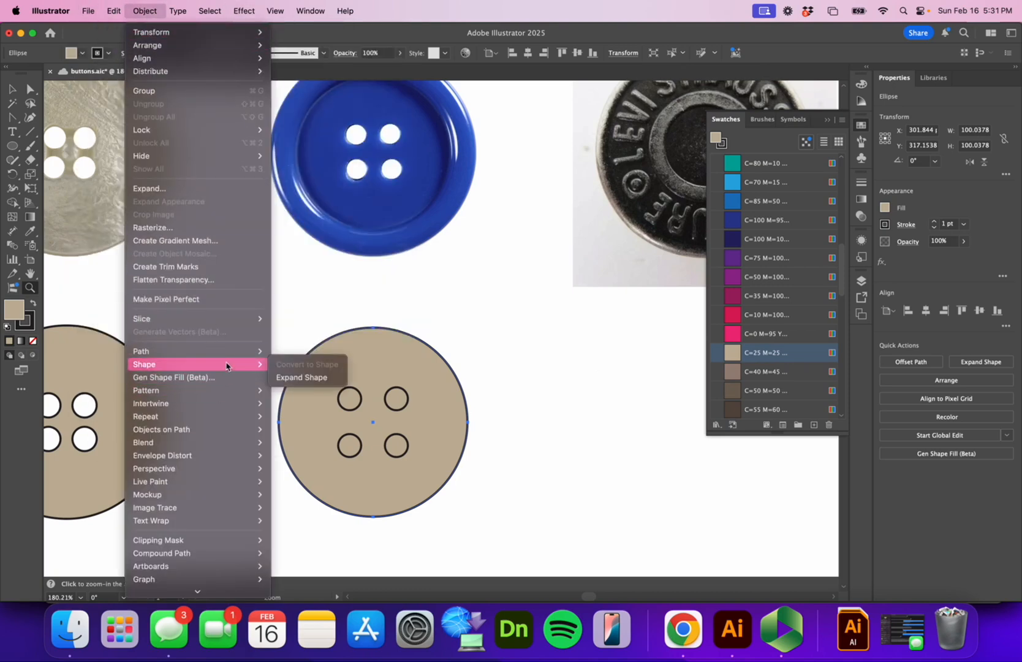
mouse_move(263, 352)
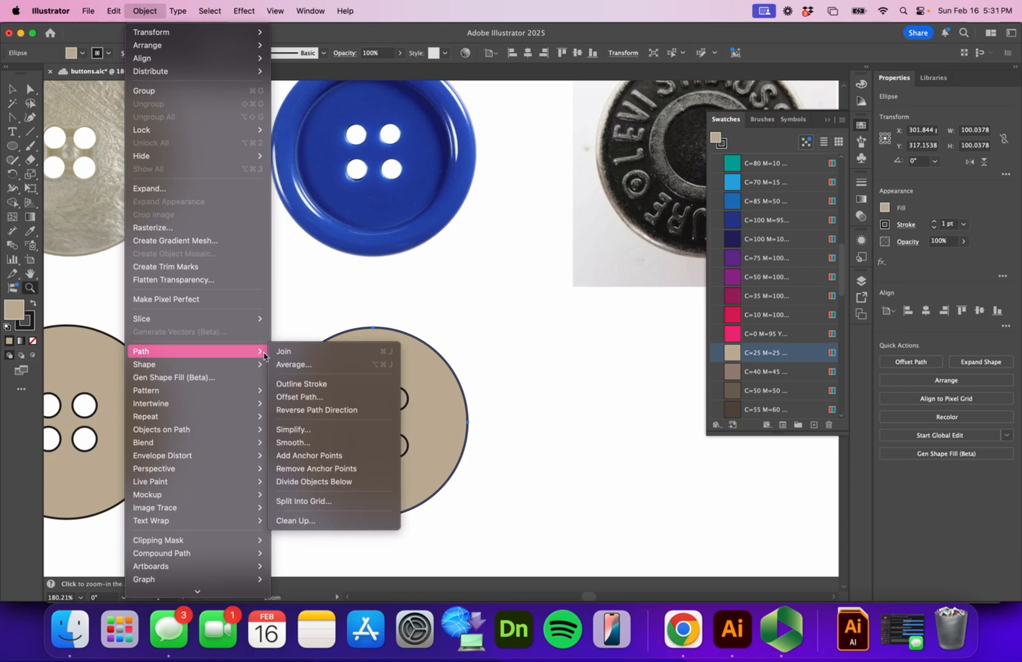
click(973, 509)
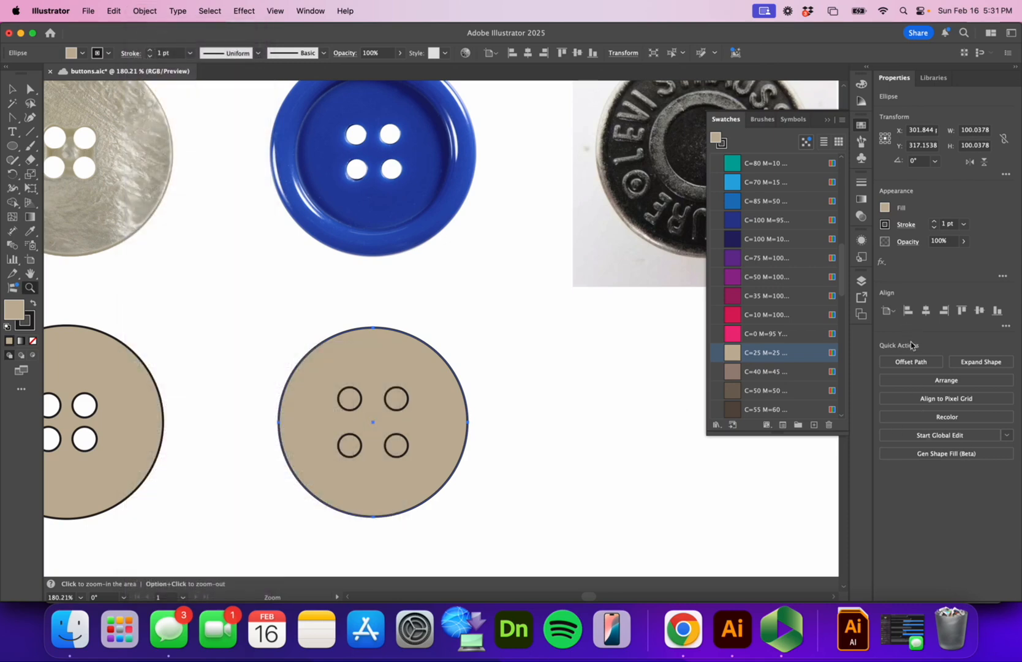
key(v)
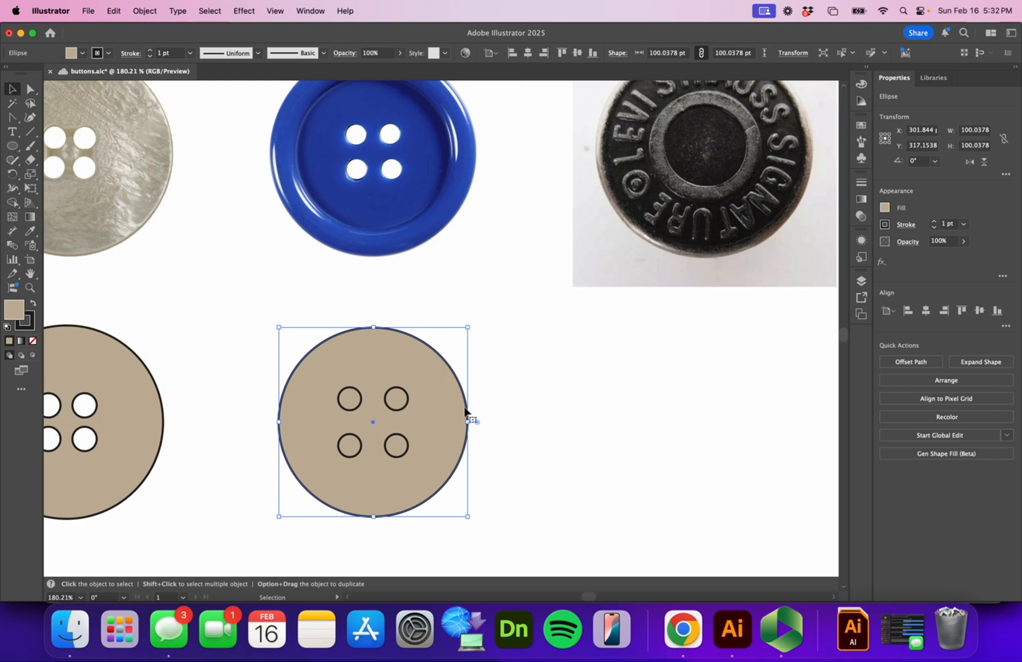
click(893, 363)
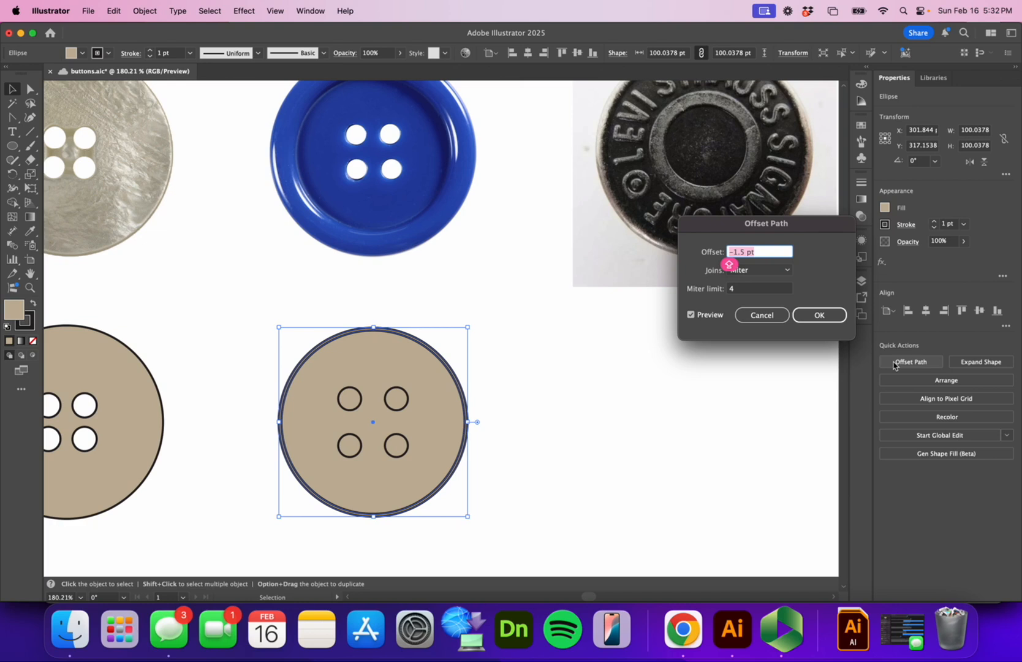
text(-15)
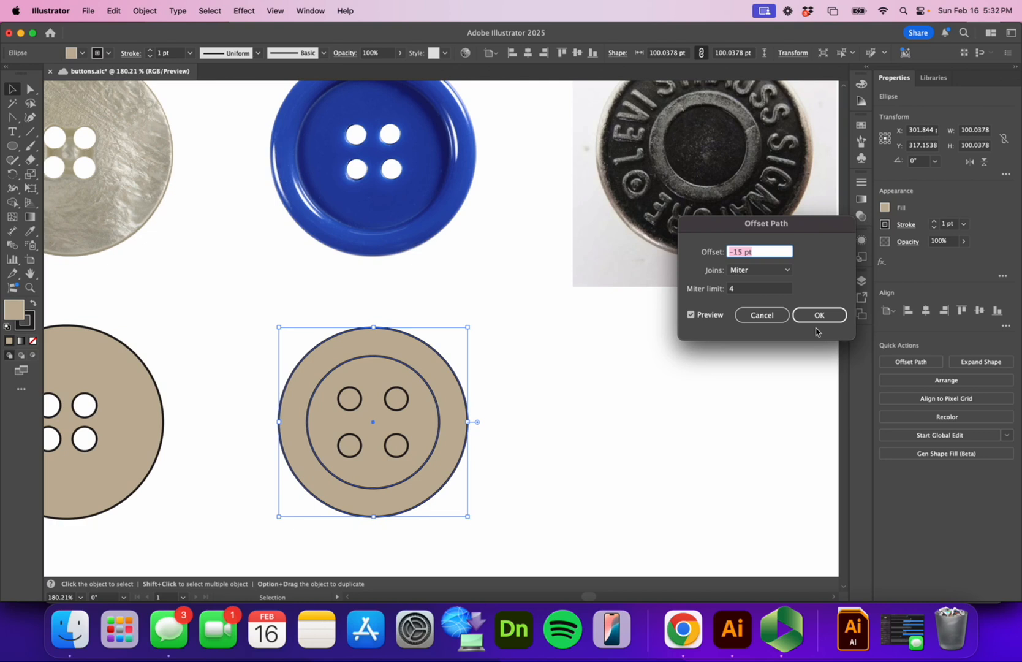
text(-10pt)
key(Return)
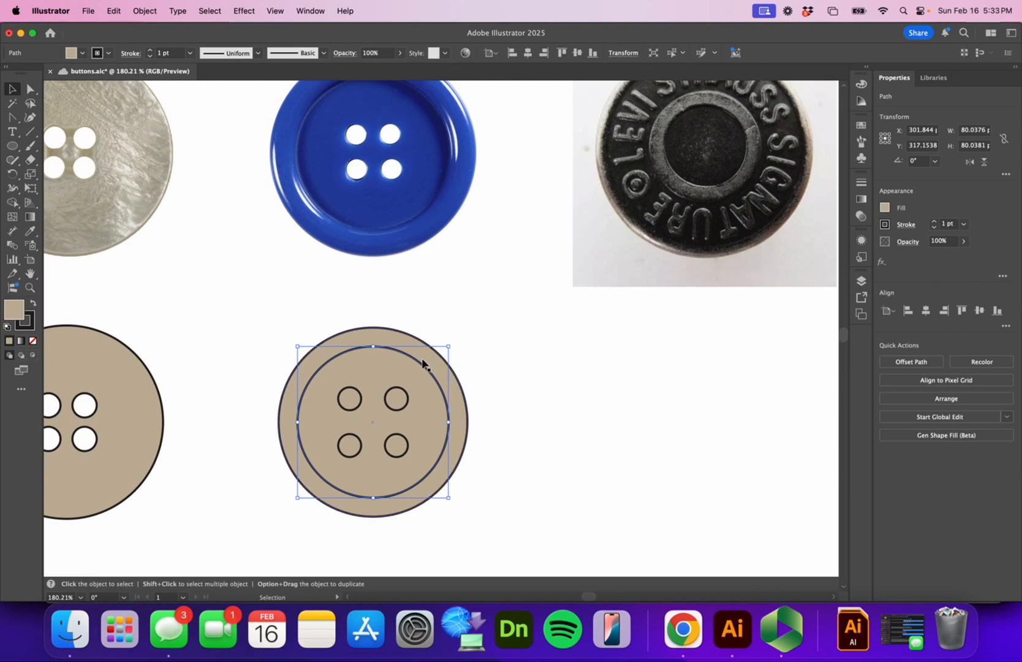
key(super+shift+a)
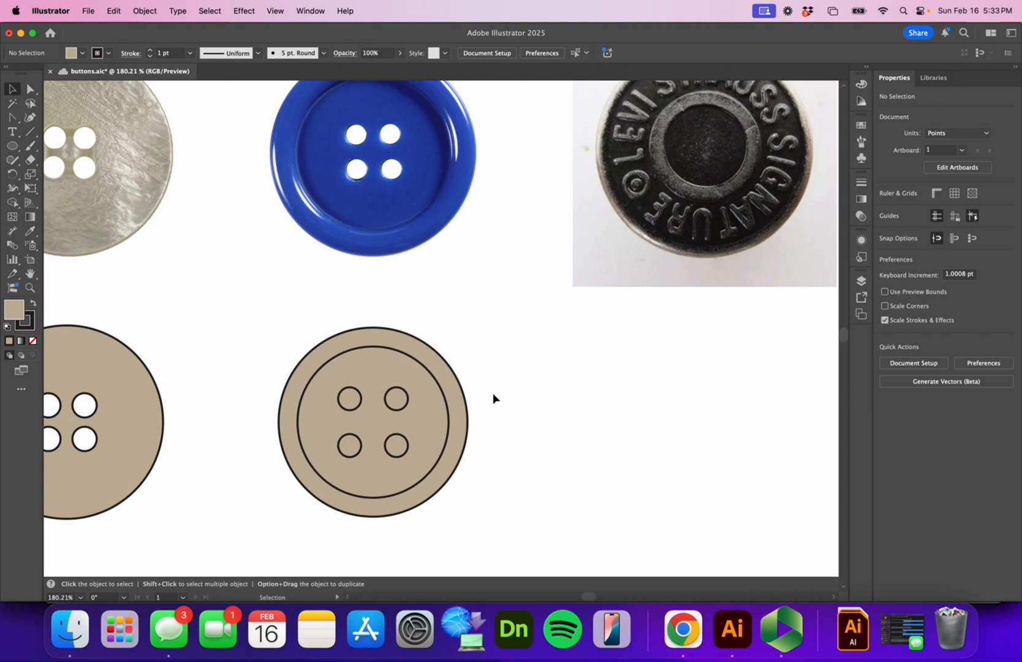
Step: Select the outer circle and the inner offset circle of the rimmed button and apply the Pathfinder Divide operation
click(449, 370)
click(441, 387)
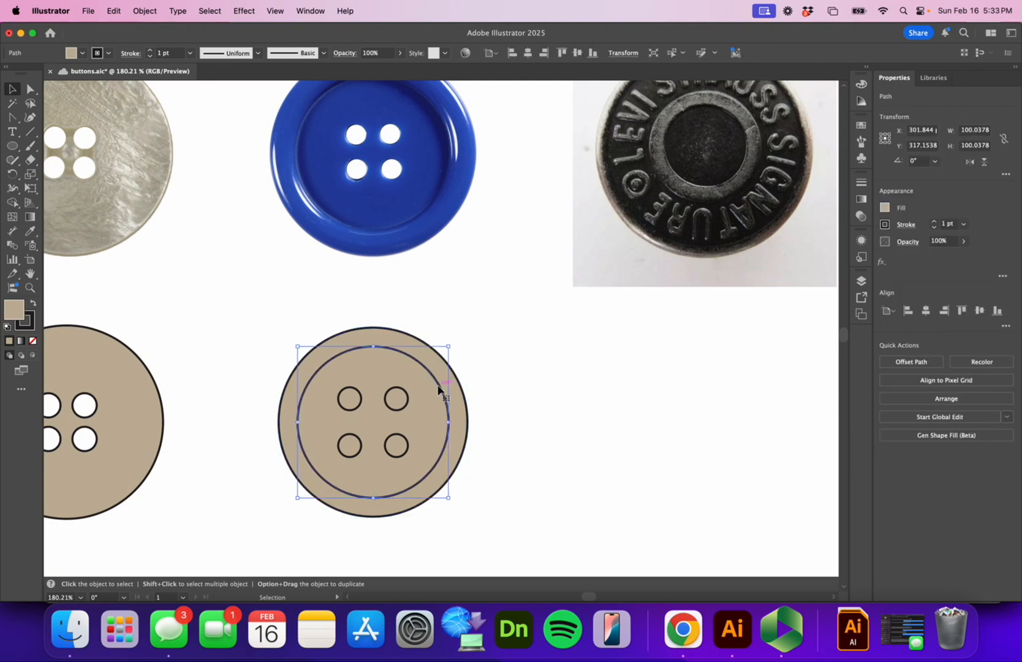
click(527, 388)
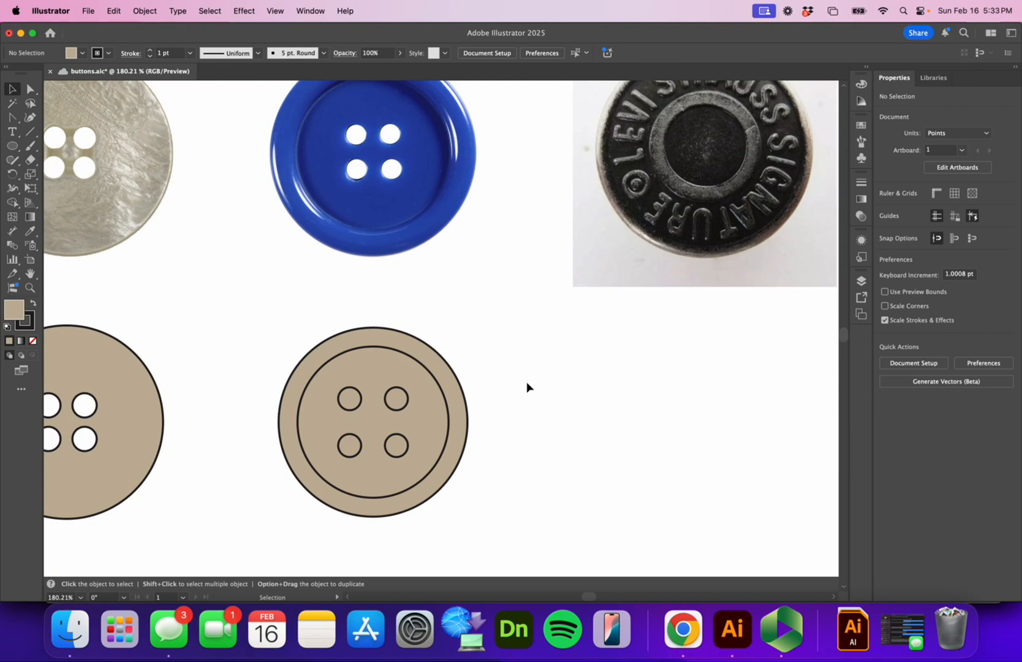
click(316, 11)
click(404, 552)
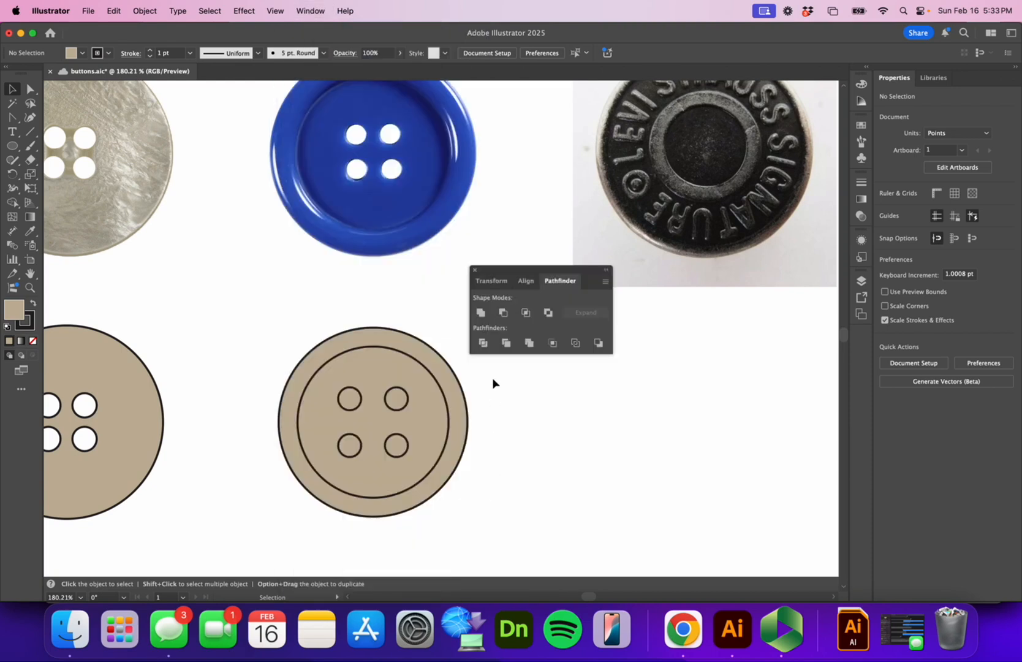
click(456, 368)
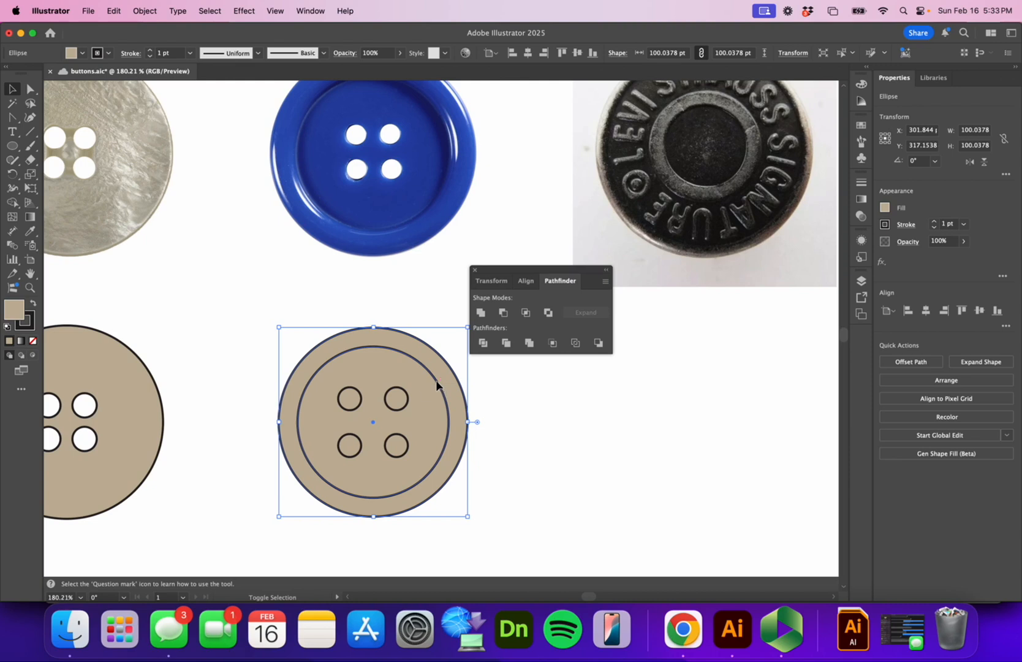
shift+click(446, 380)
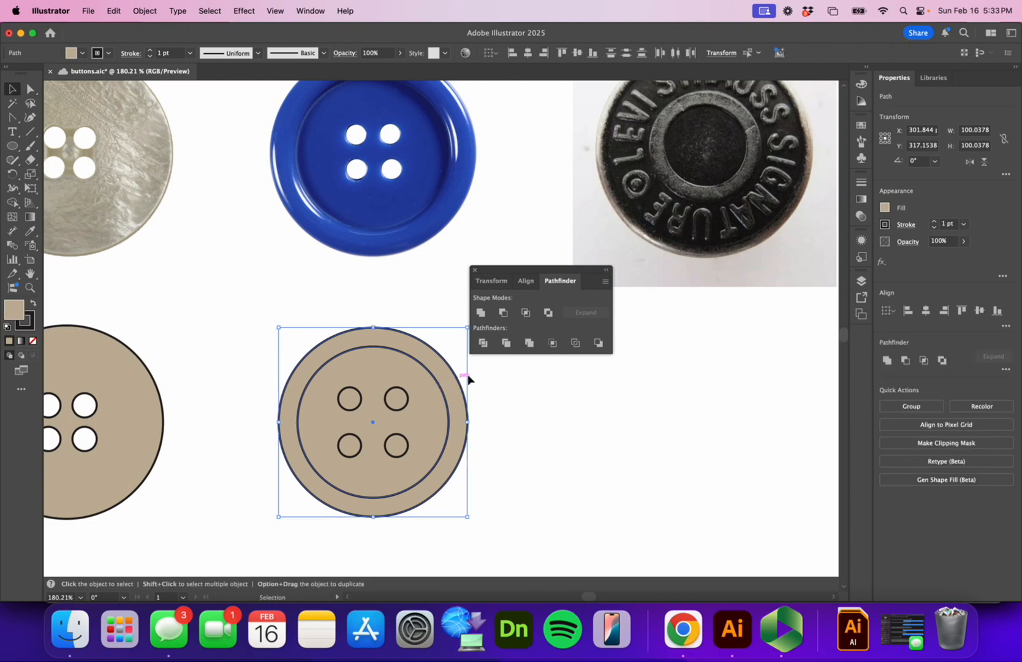
click(484, 343)
click(489, 344)
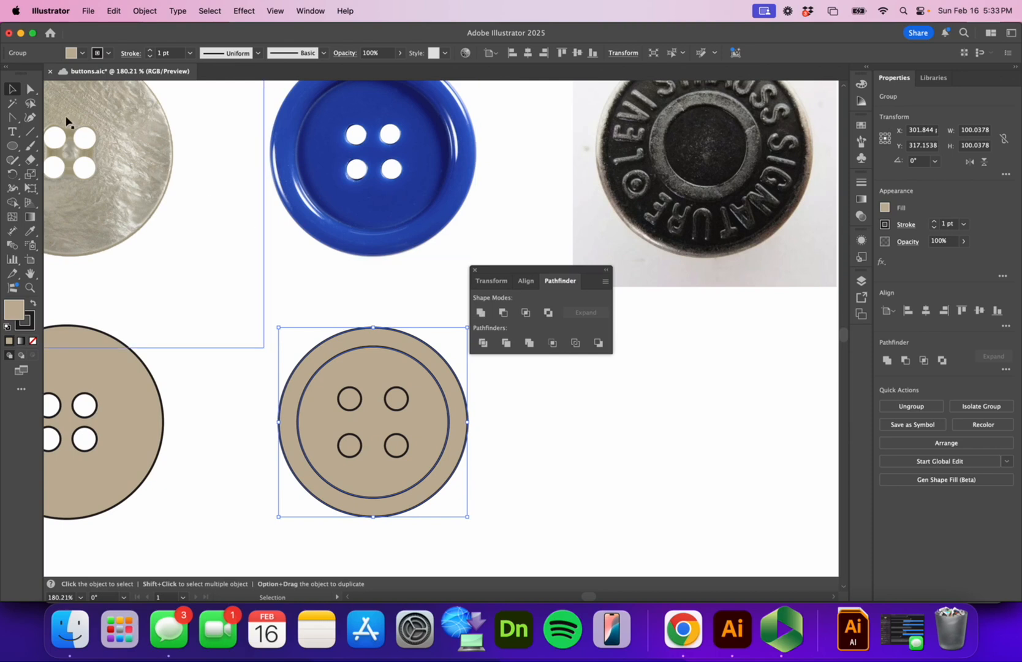
Step: Move the rim ring and the inner disc aside one at a time to check their separation, undoing each move
click(30, 89)
click(587, 433)
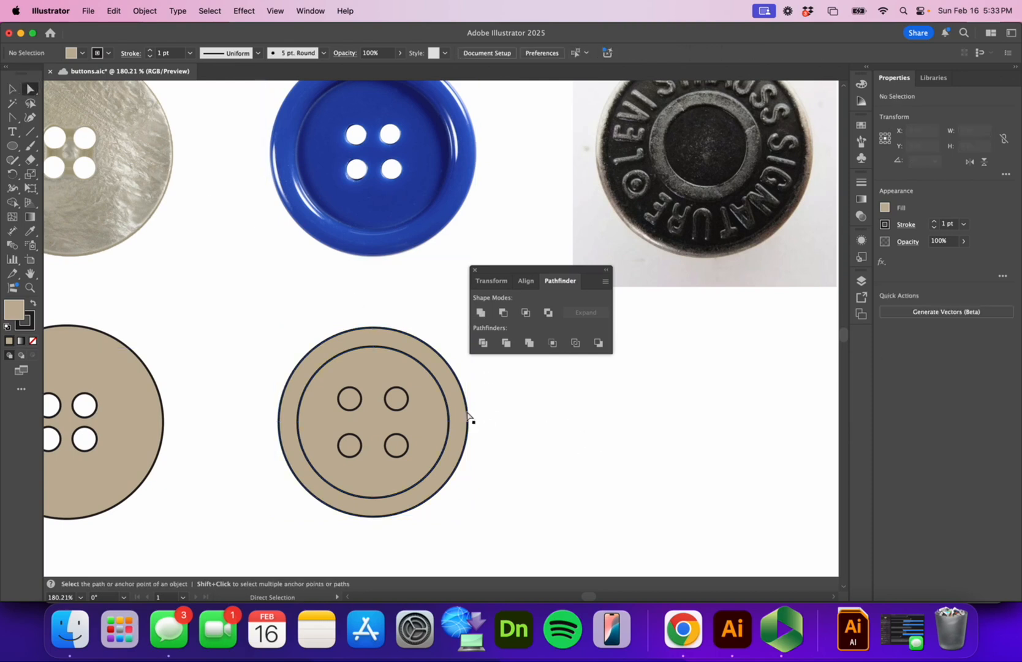
drag(466, 413, 677, 434)
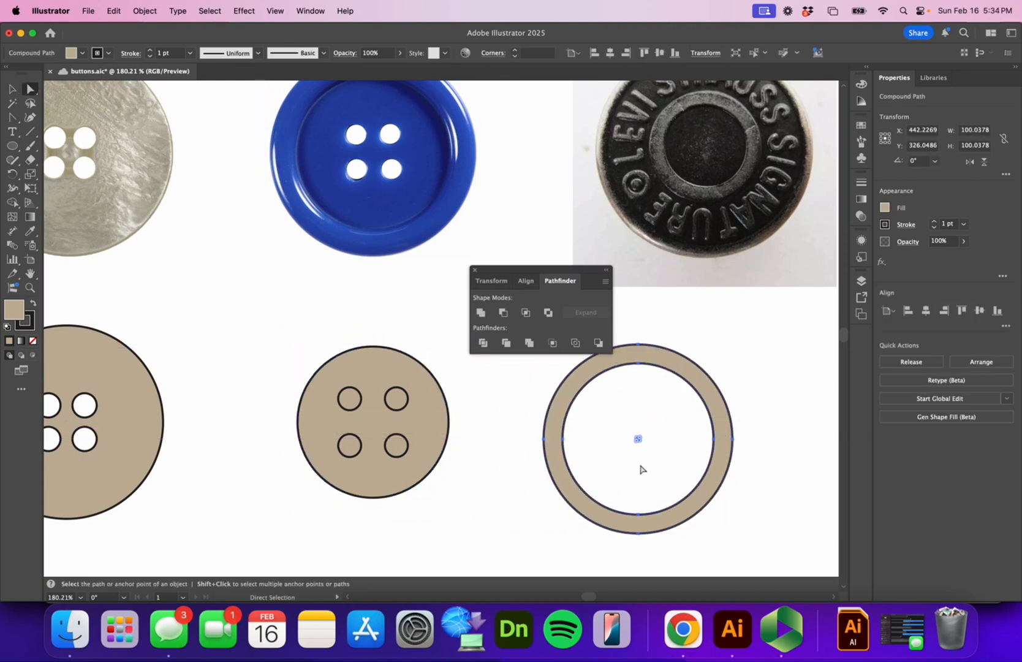
key(cmd+z)
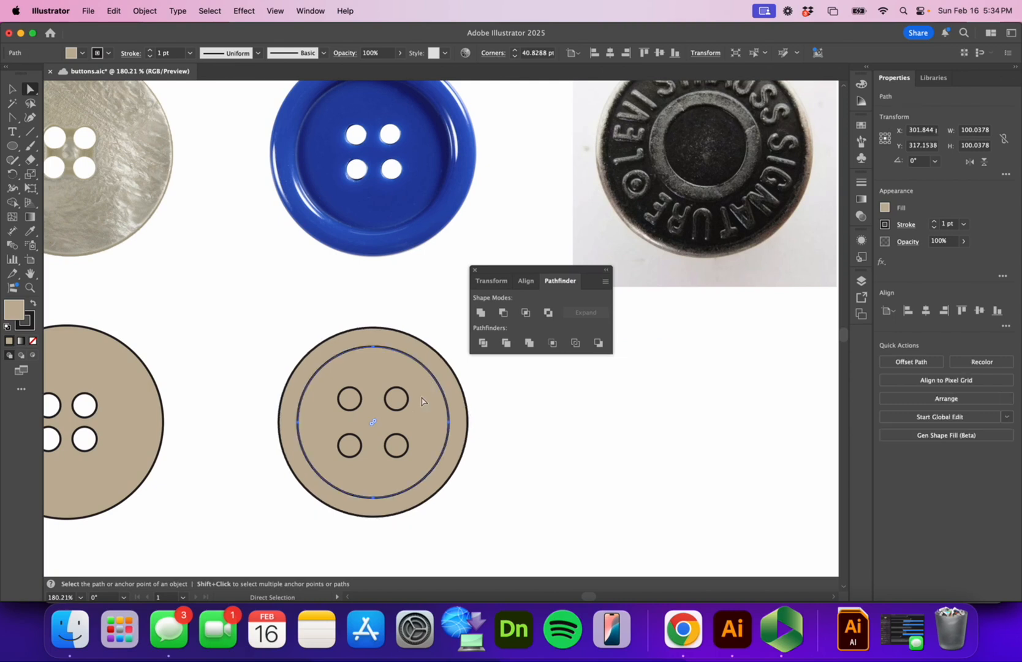
drag(424, 401, 671, 440)
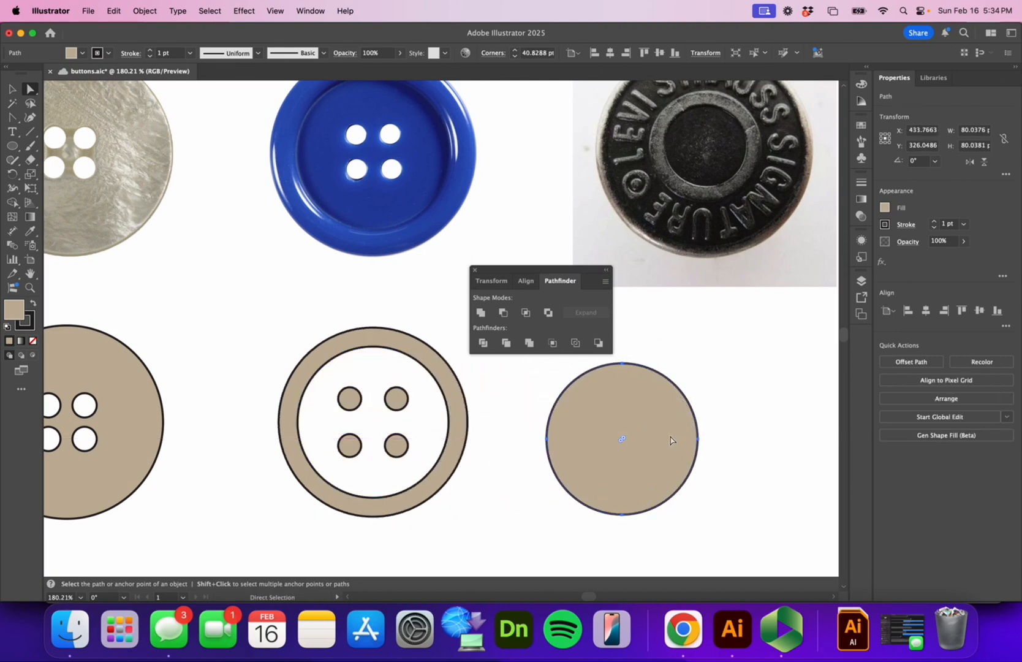
key(cmd+z)
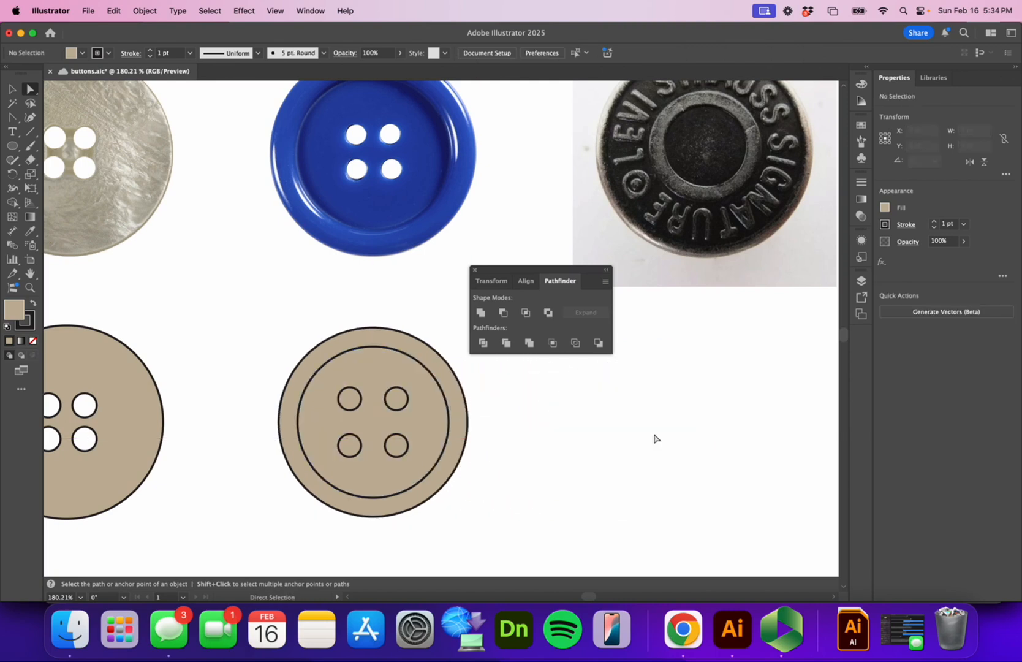
Step: Cut the four small holes out of the inner disc with the Pathfinder Minus Front operation
click(363, 402)
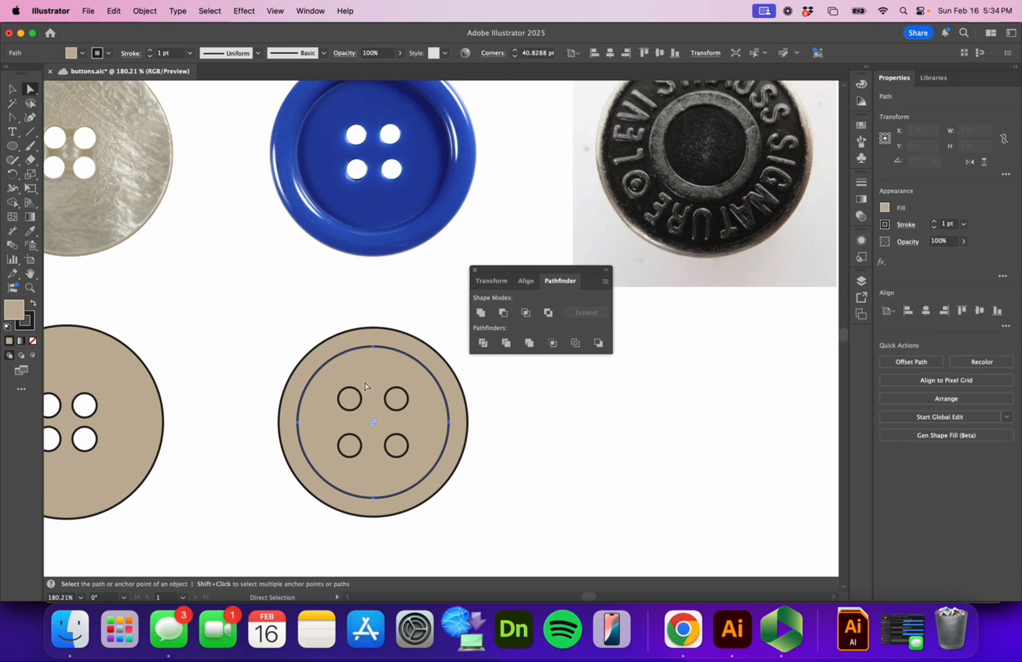
key(v)
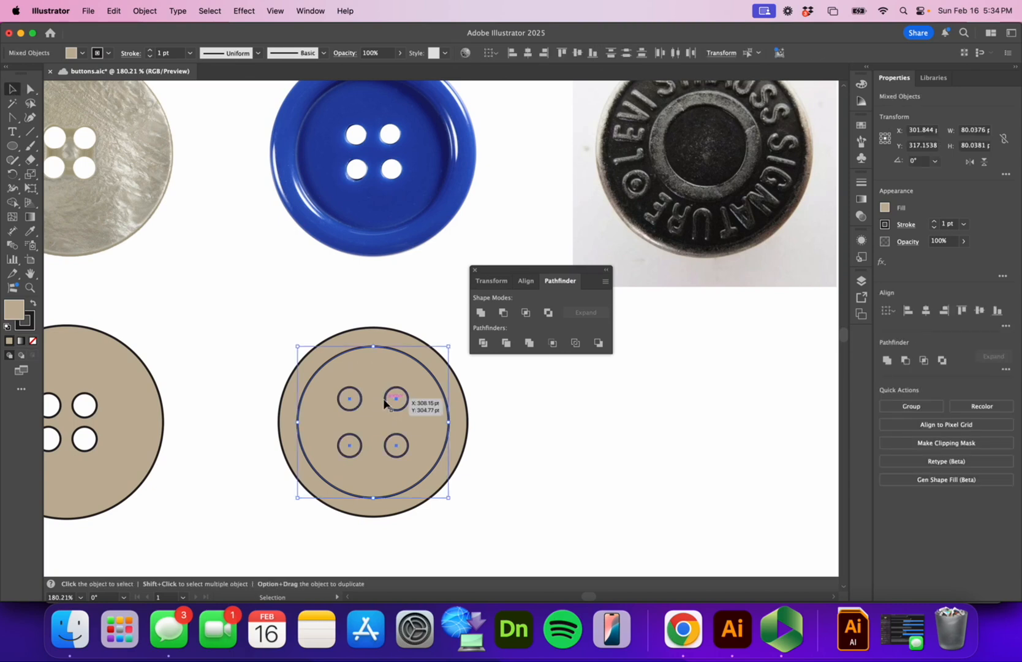
click(502, 313)
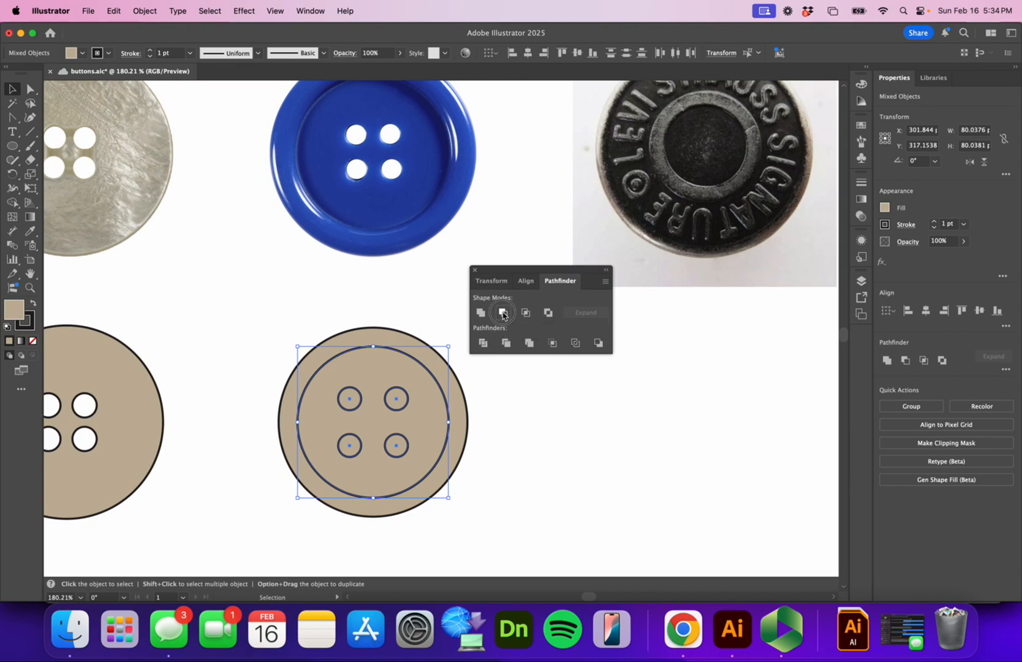
click(534, 418)
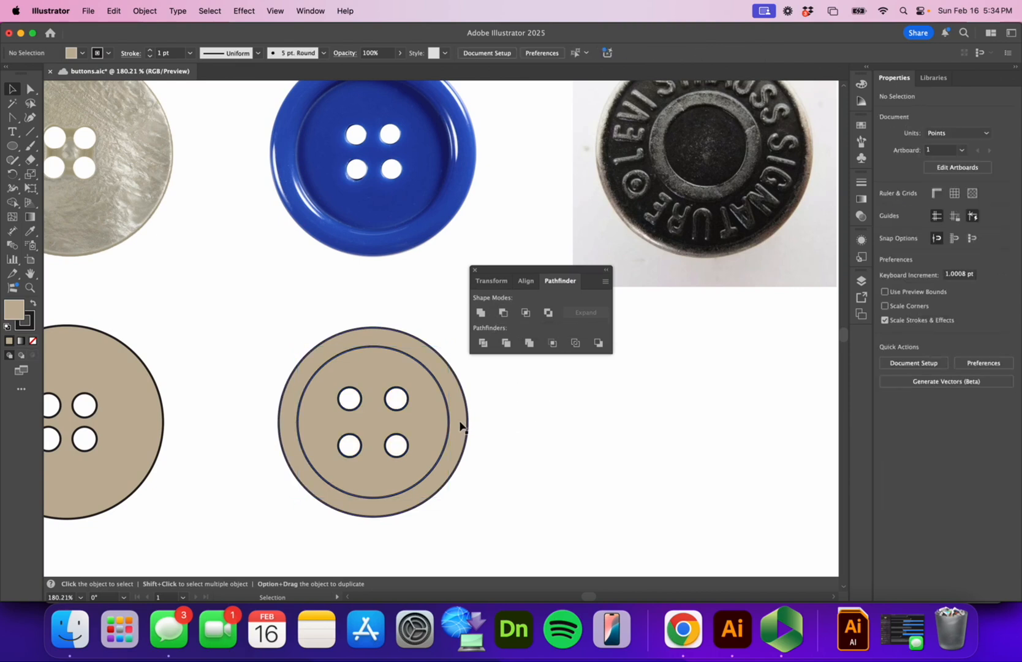
Step: Fill the rim ring with a black radial gradient that has a light stop near its outer end and a black stop at about 78.8%
key(a)
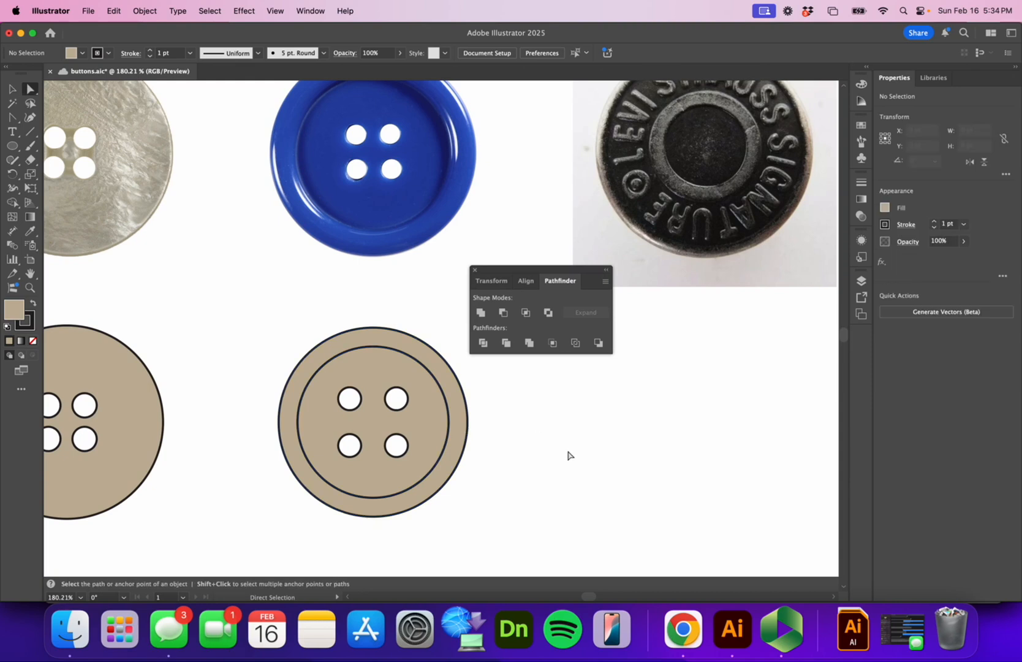
drag(467, 424, 586, 453)
drag(556, 276, 563, 239)
key(super+z)
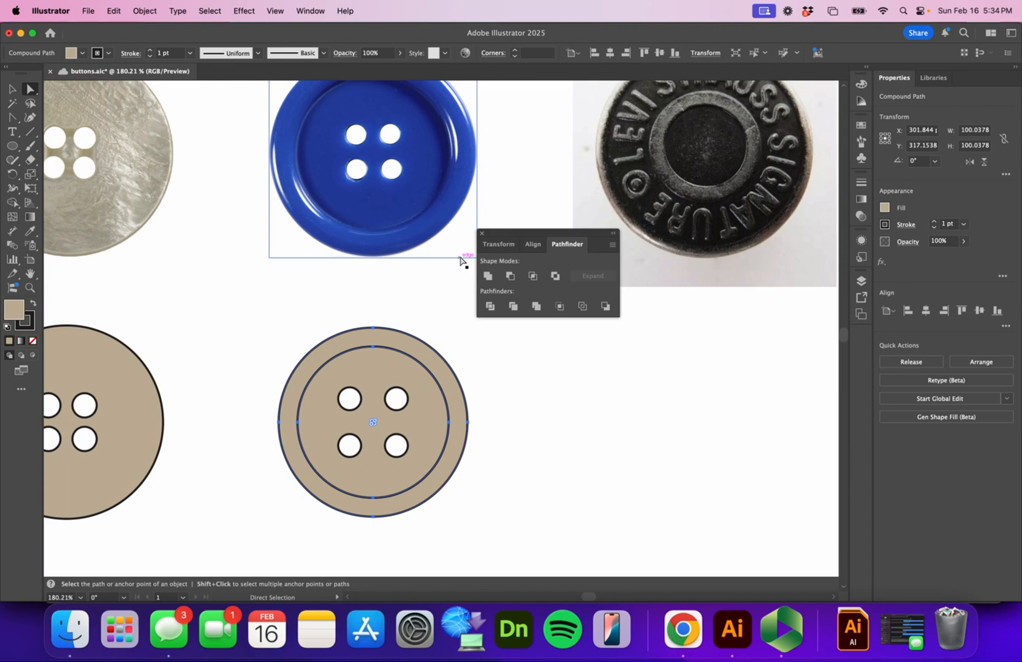
click(860, 199)
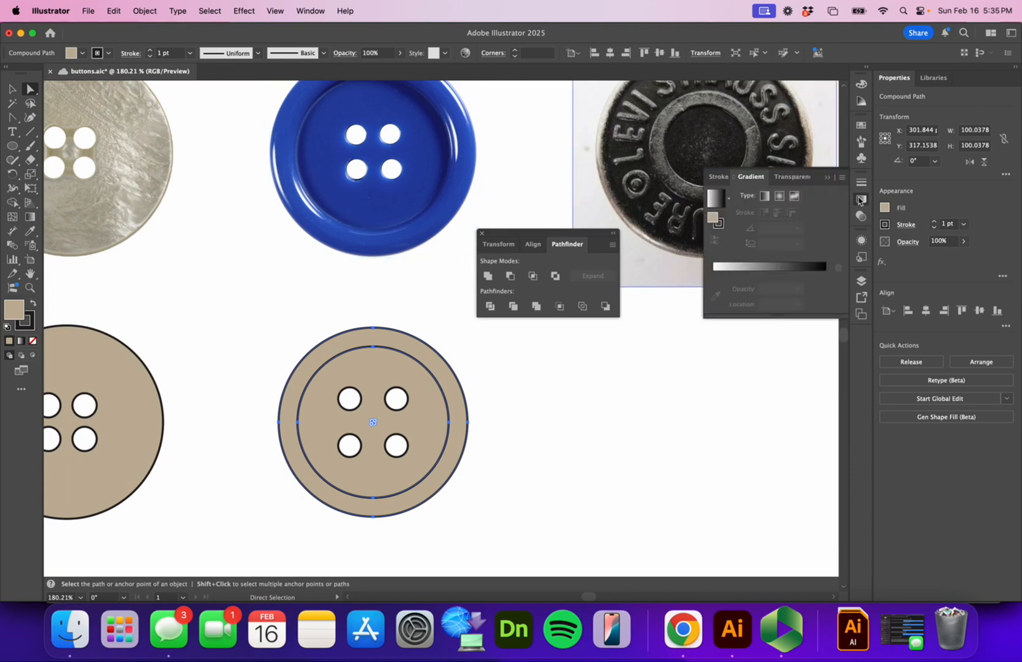
click(722, 203)
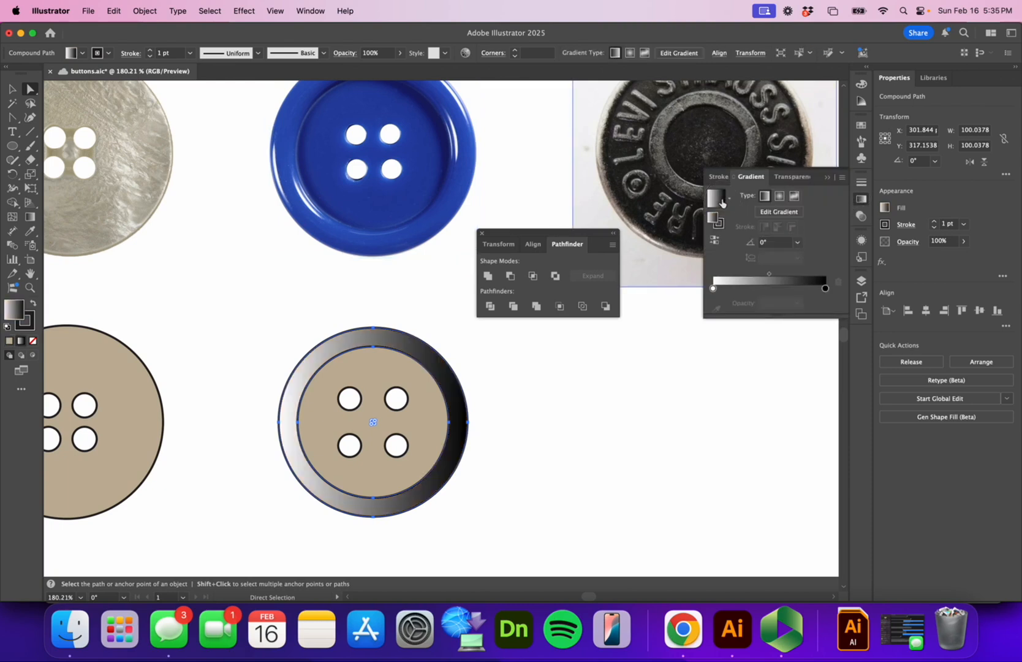
click(779, 196)
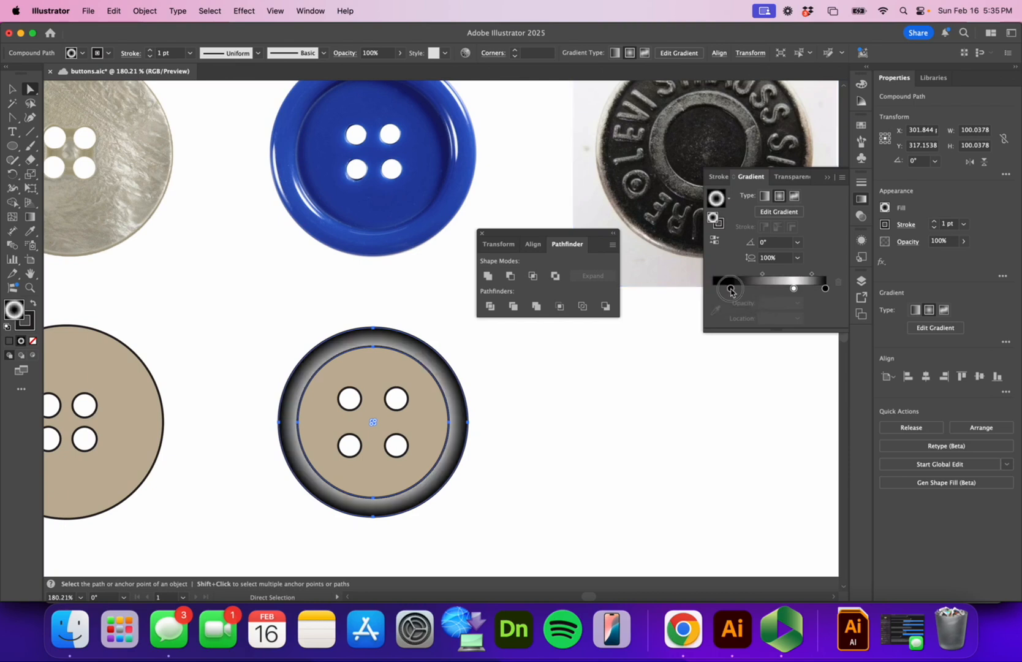
drag(731, 288, 802, 288)
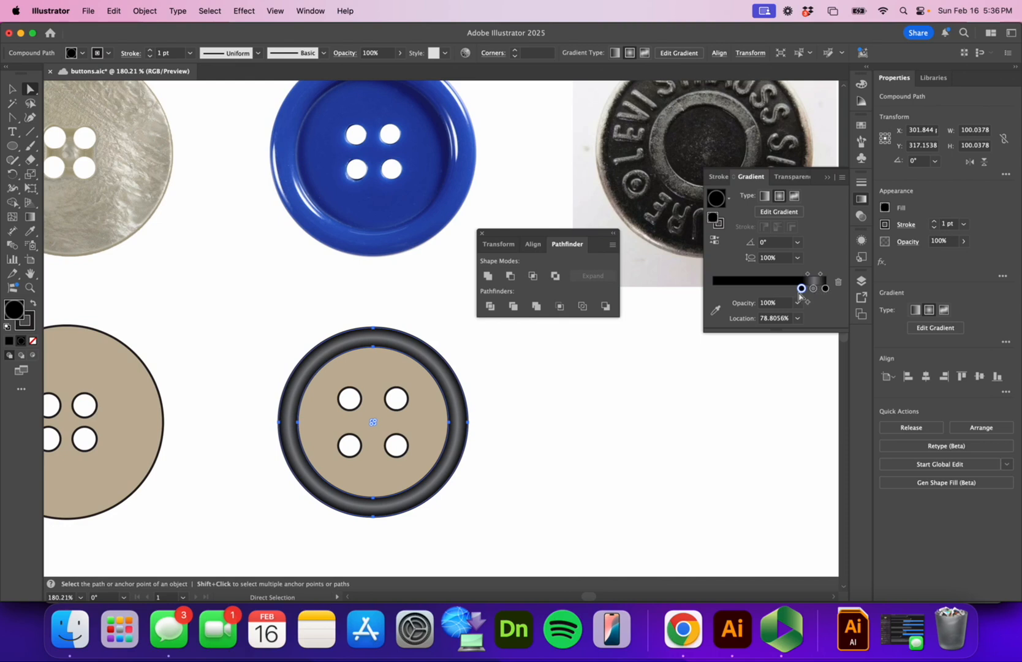
click(528, 463)
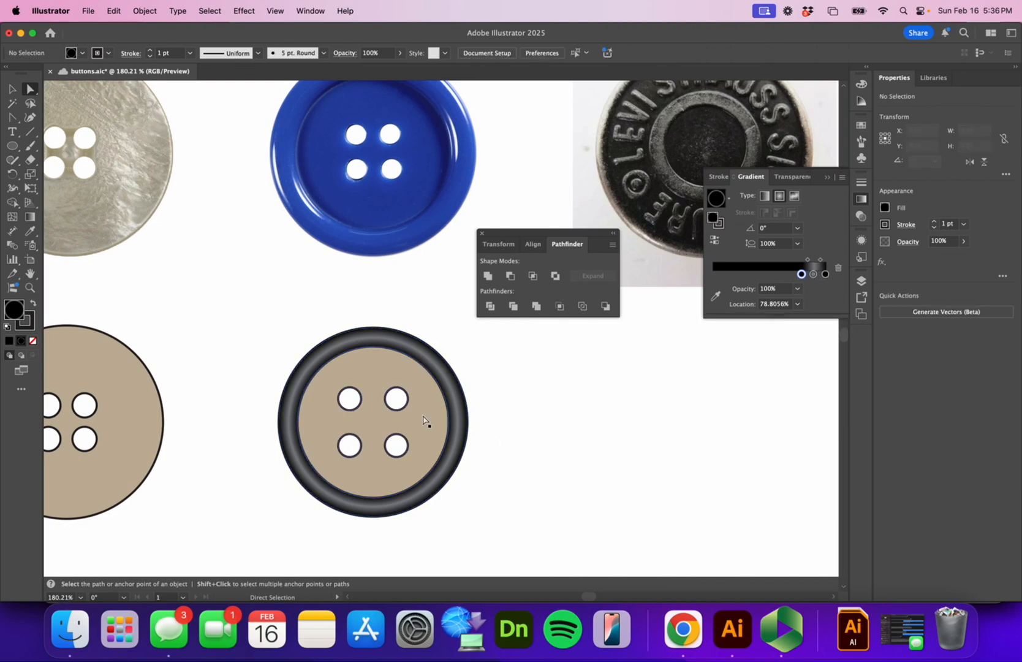
Step: Sample the rim ring's appearance onto the four-hole inner disc, and change the disc's fill to a dark grey swatch
click(423, 420)
key(i)
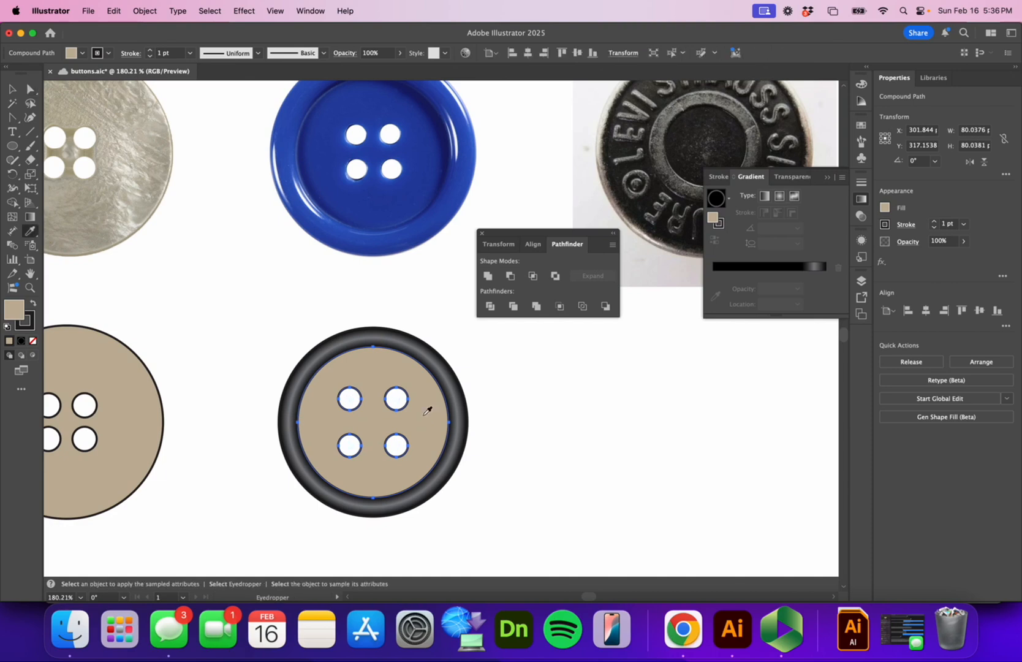
click(460, 402)
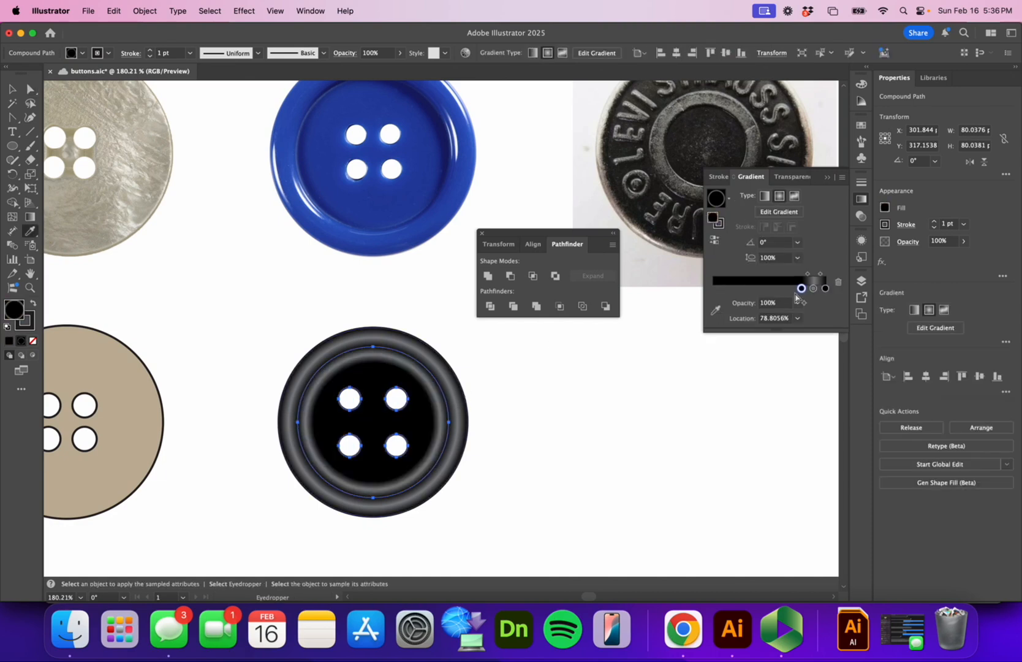
click(862, 125)
scroll(772, 251, down, 10)
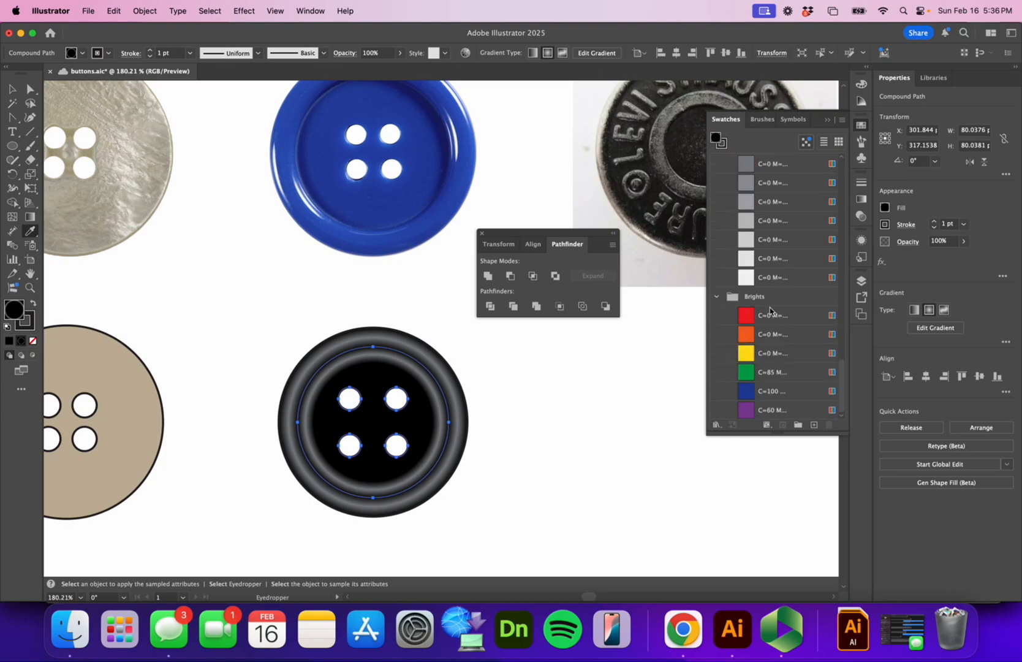
click(764, 165)
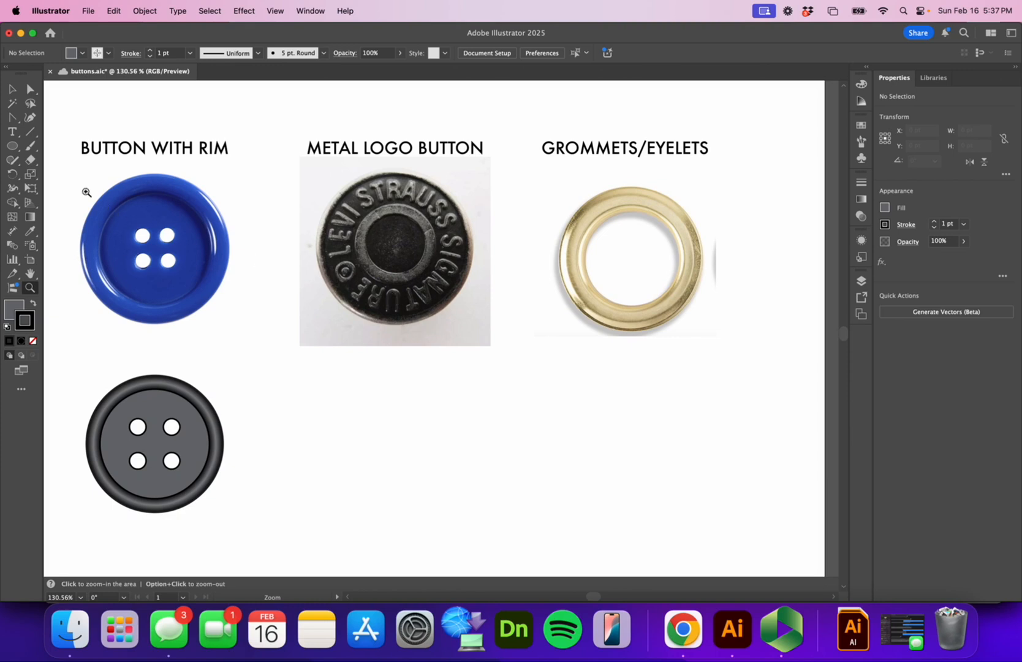
Step: Draw a circle about 92 pt in diameter with the Ellipse tool below the metal logo button photo
click(12, 146)
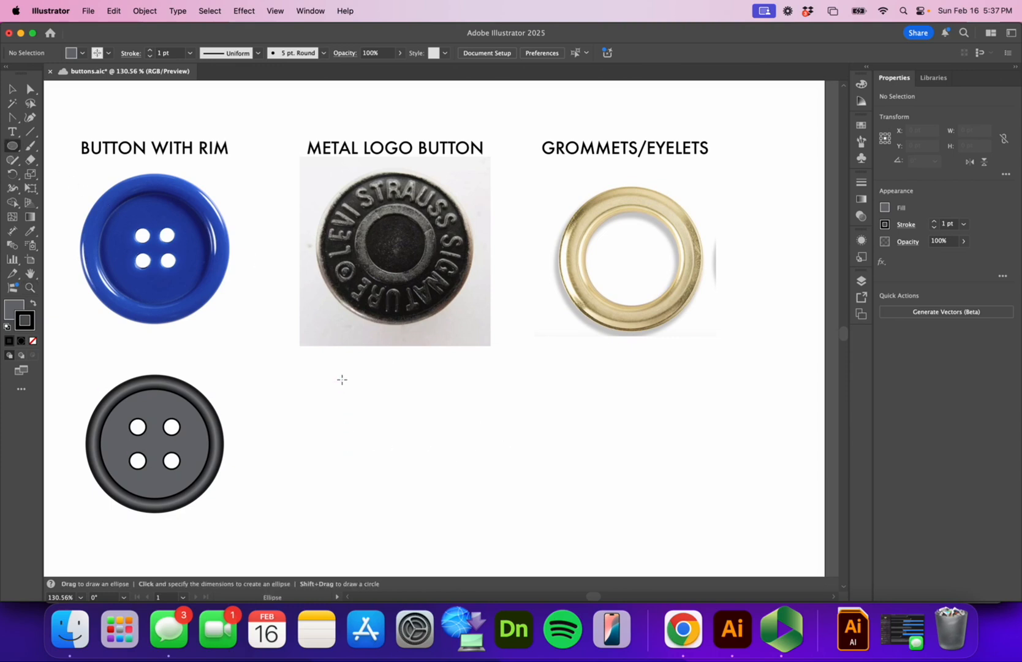
drag(341, 375, 383, 416)
click(10, 90)
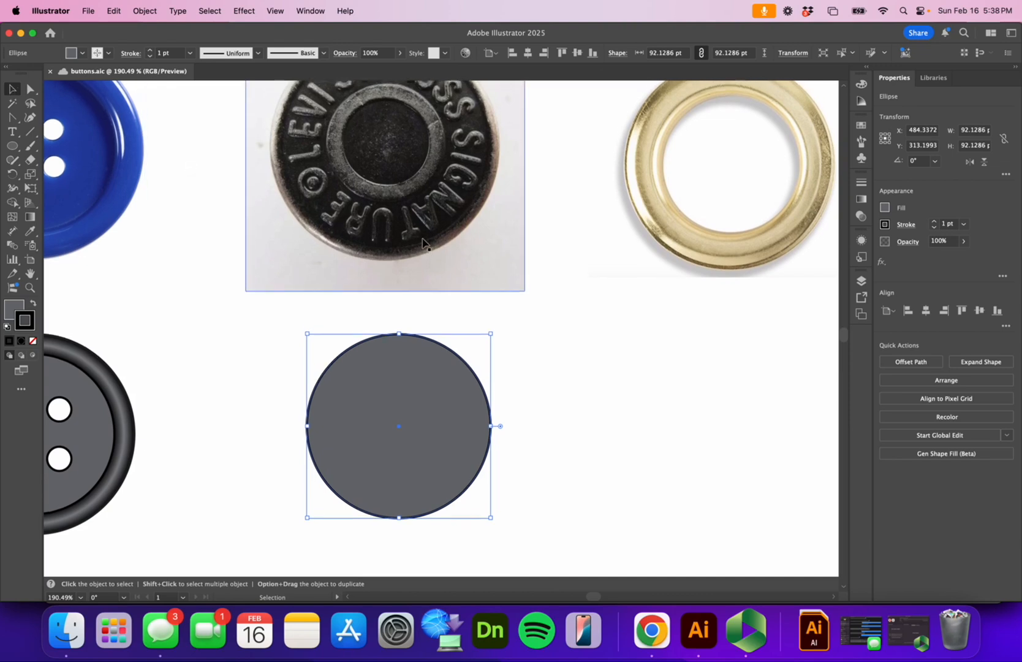
Step: Offset the circle's path inward to add a concentric inner circle about 62 pt in diameter
scroll(454, 274, up, 2)
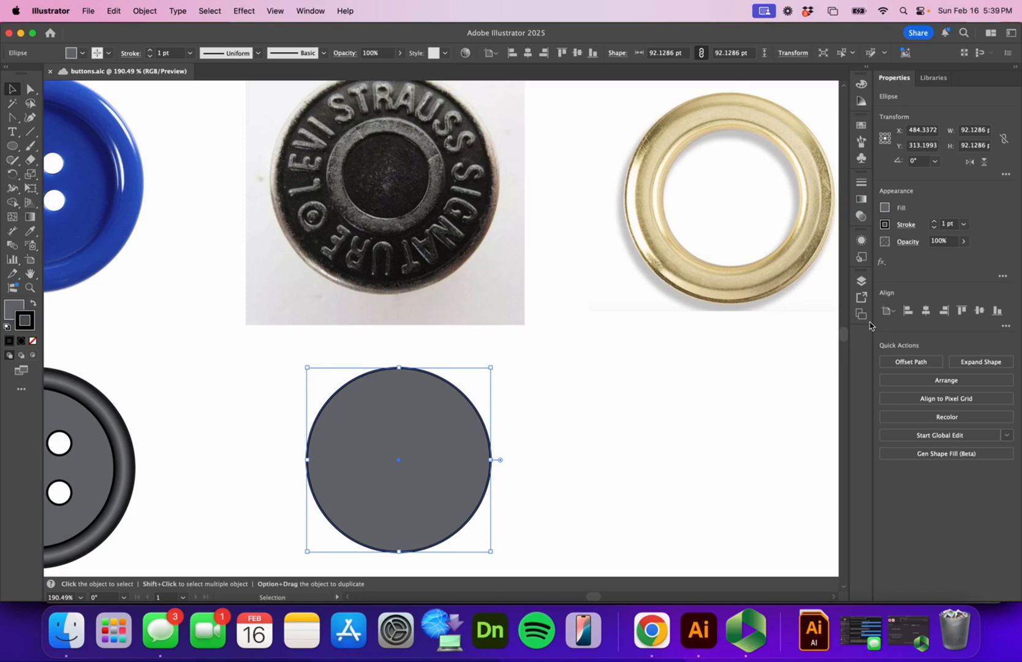
click(145, 11)
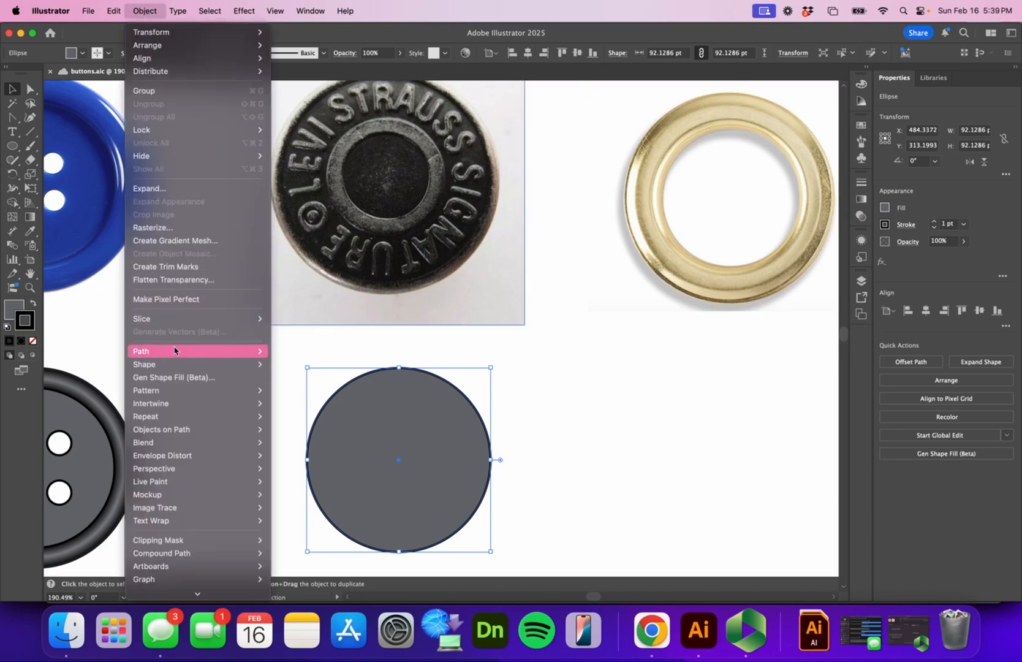
mouse_move(174, 351)
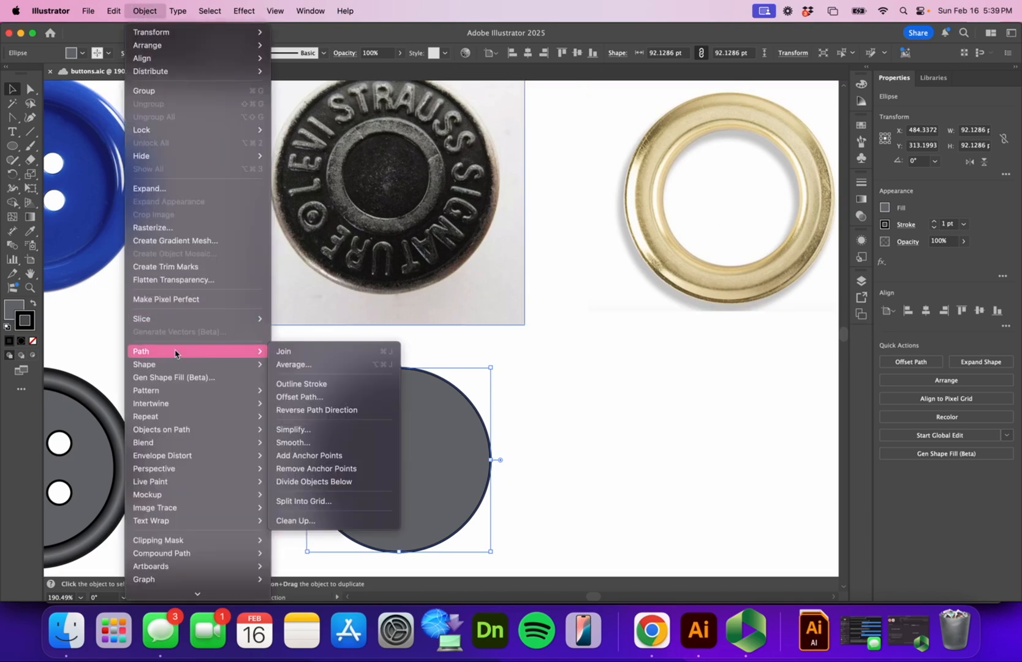
click(339, 399)
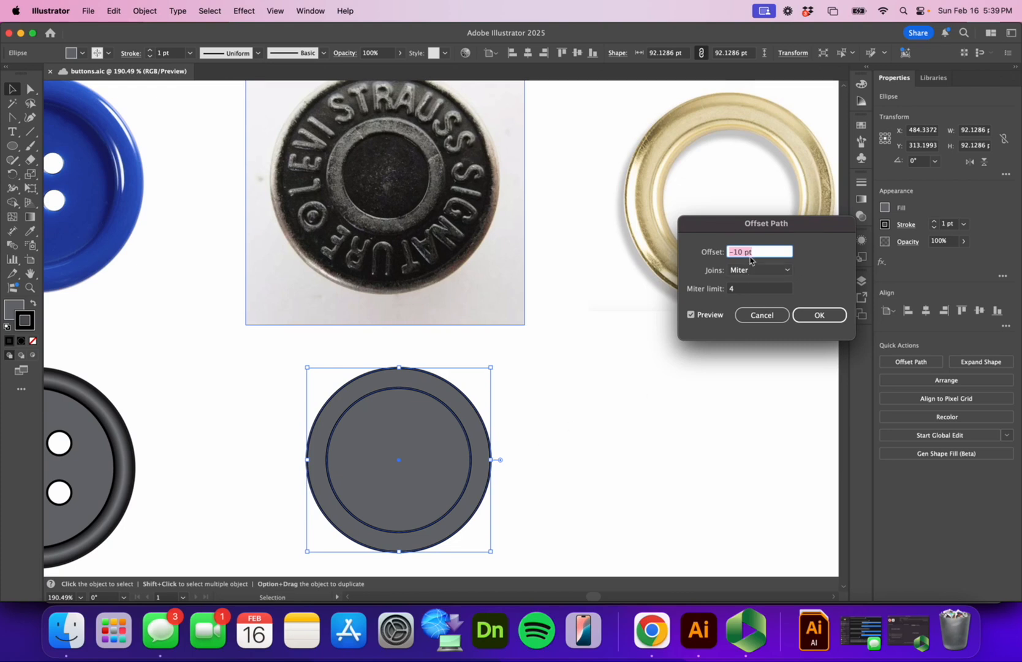
text(-)
key(Return)
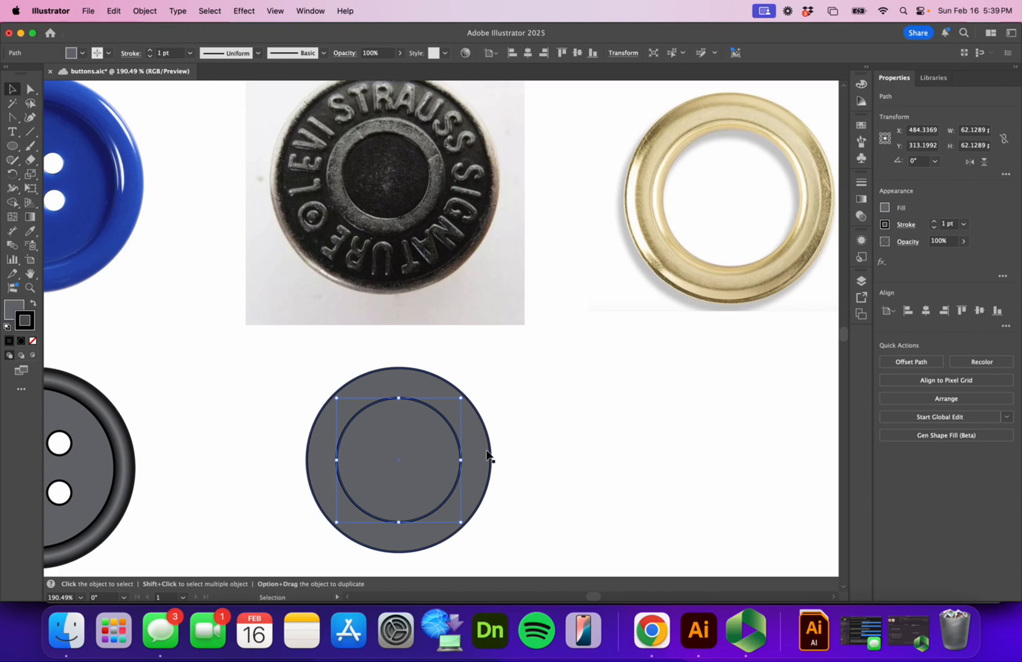
Step: Add the text LEVI STRAUSS SIGNATURE along the inner circle with the Type on a Path tool
click(8, 132)
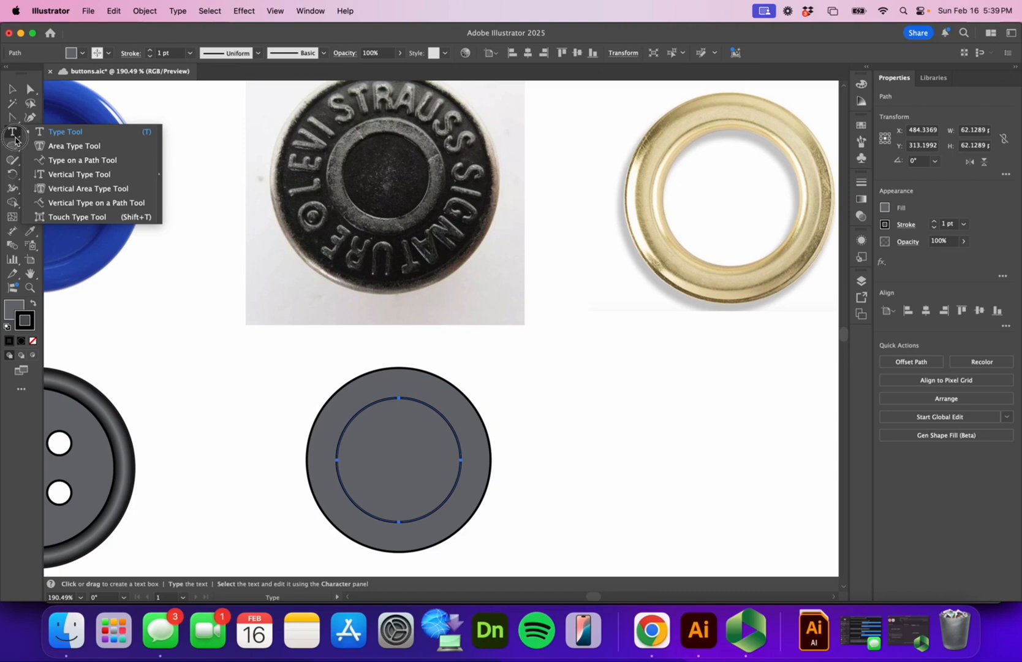
click(58, 164)
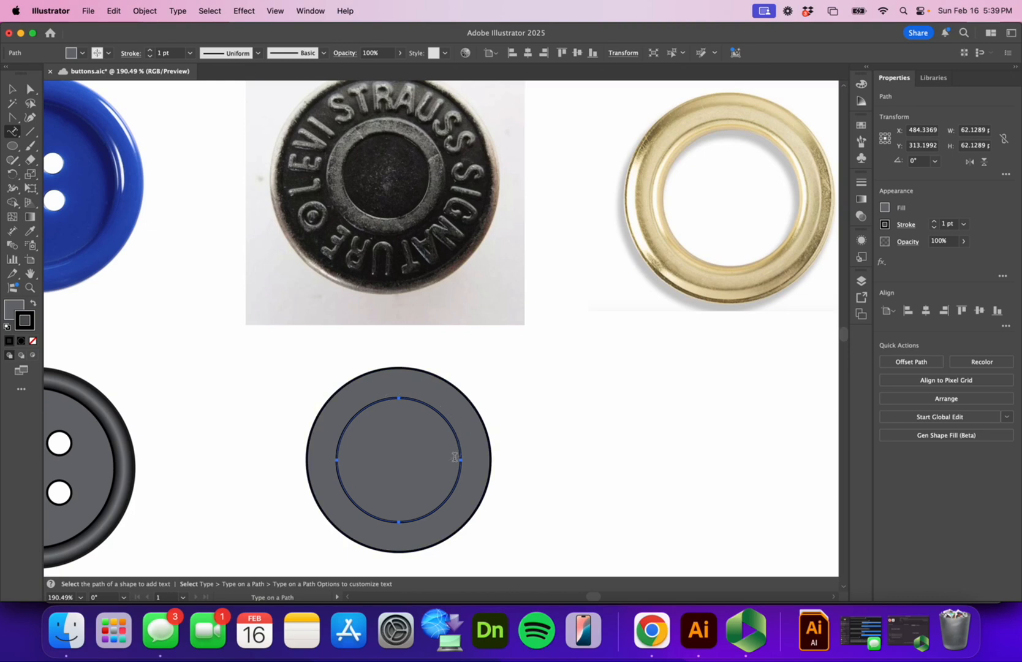
click(378, 399)
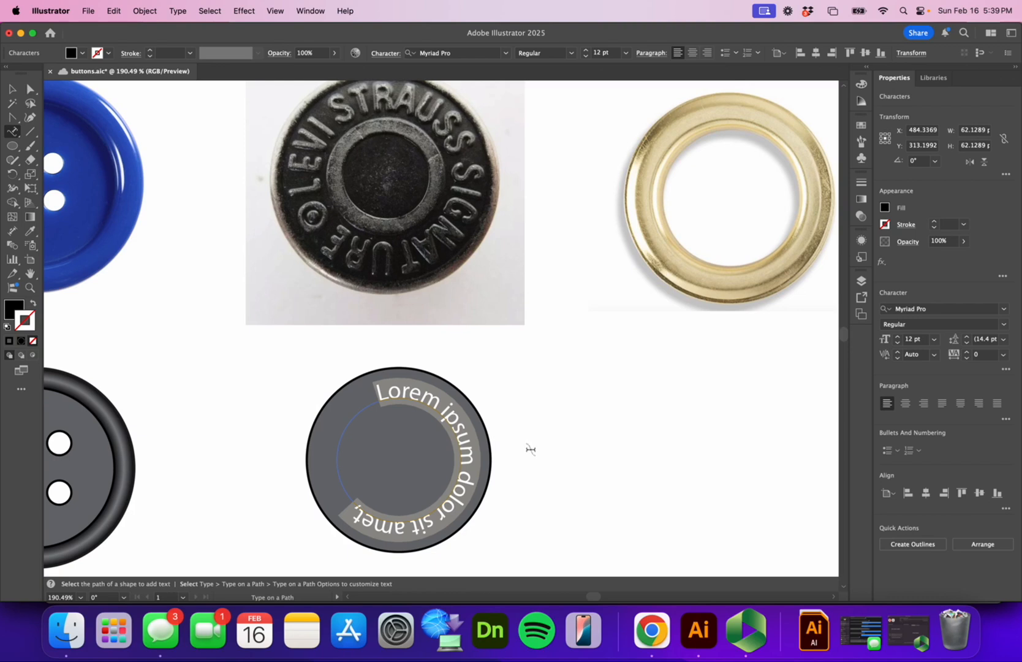
text(LEVI ST)
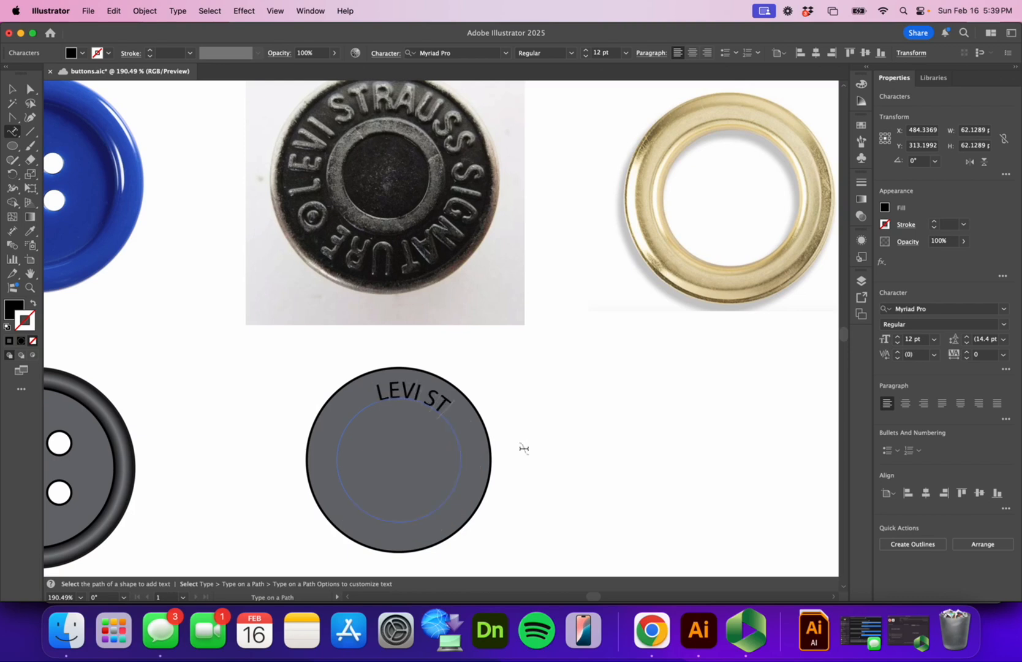
text(RAUSS SI)
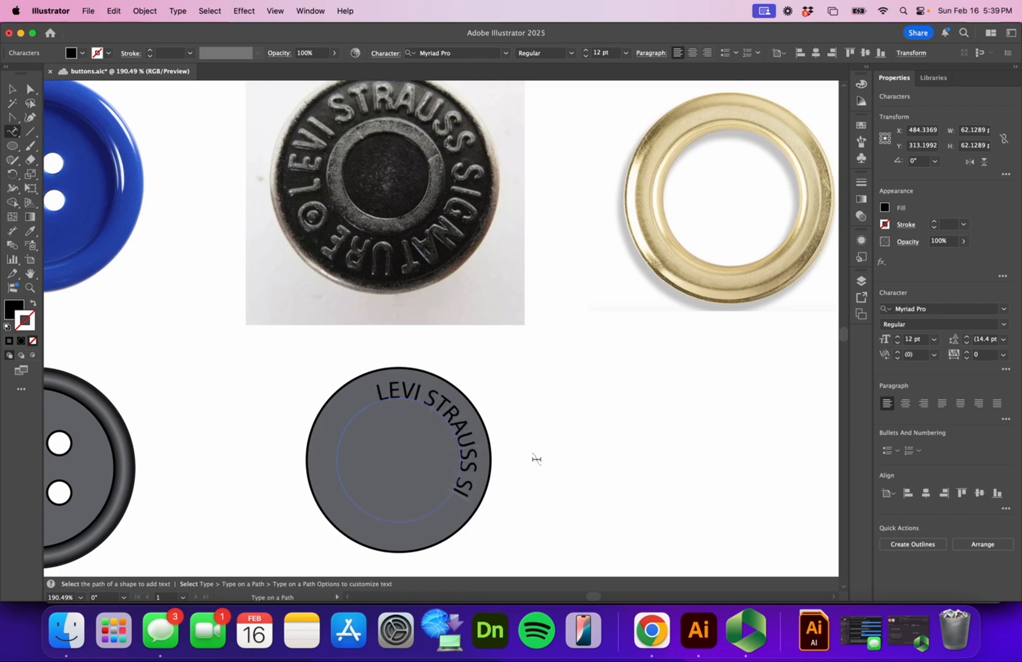
text(GNATURE)
key(Escape)
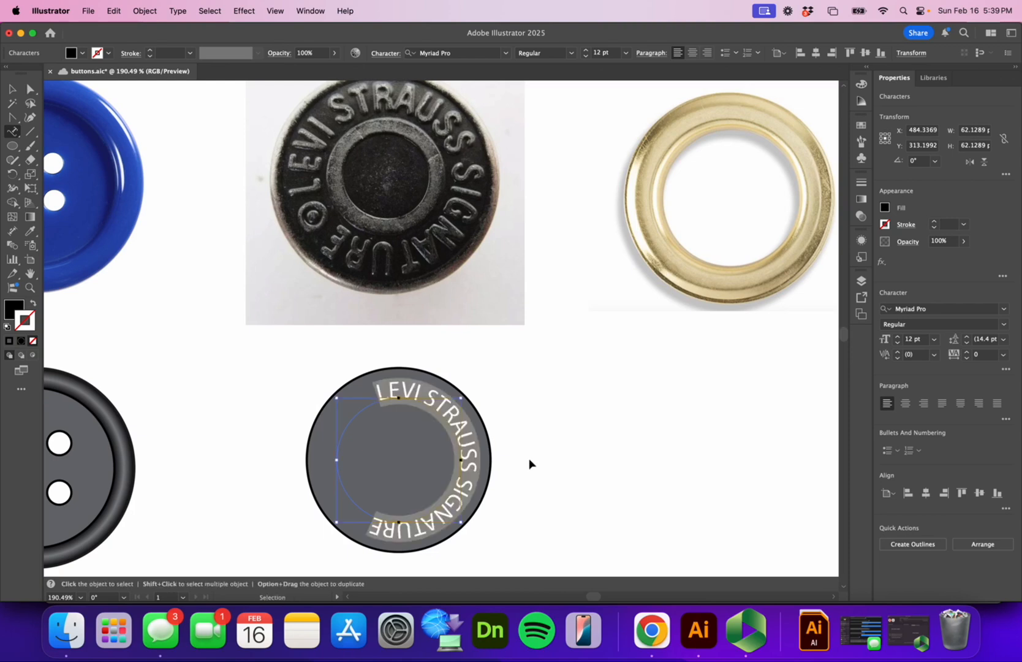
Step: Set the circular text in the slab font American Typewriter Regular at 13 pt
super+click(530, 463)
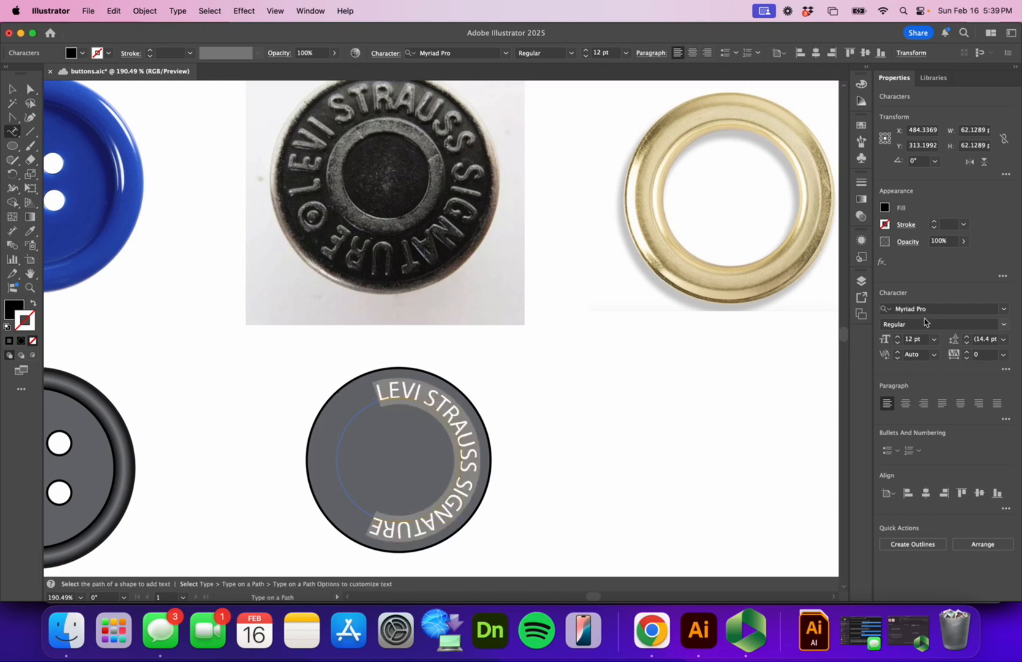
click(1004, 308)
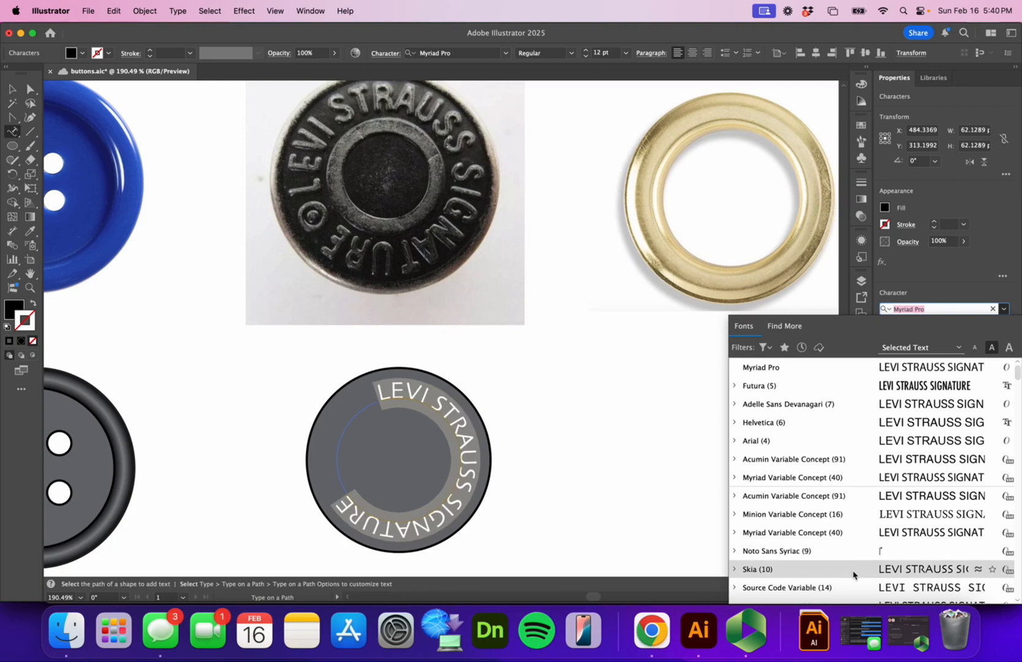
text(slab)
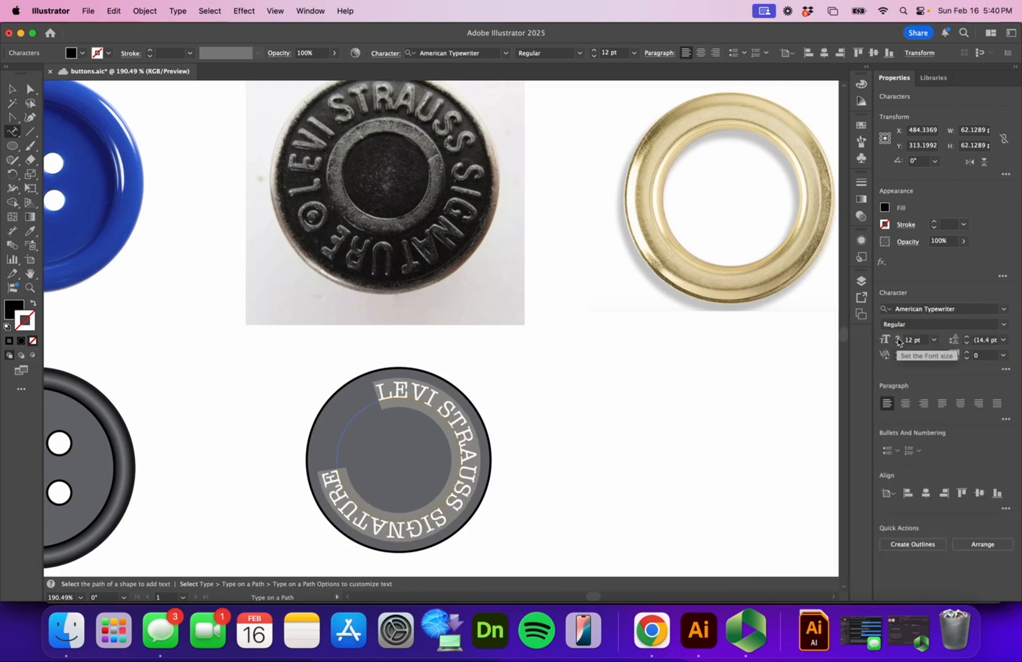
click(899, 339)
click(899, 338)
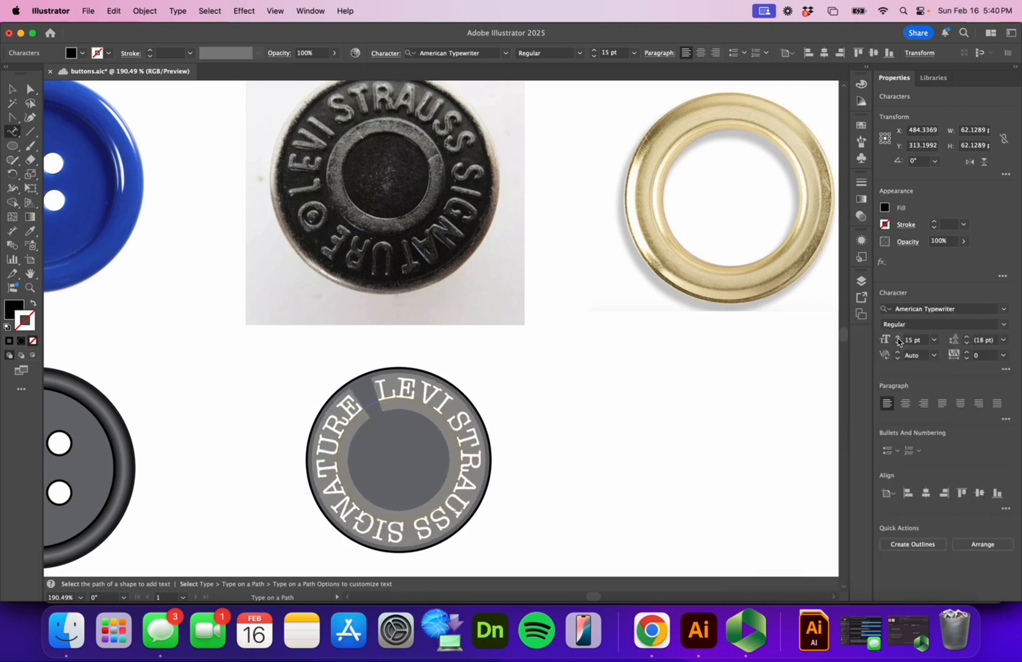
click(898, 344)
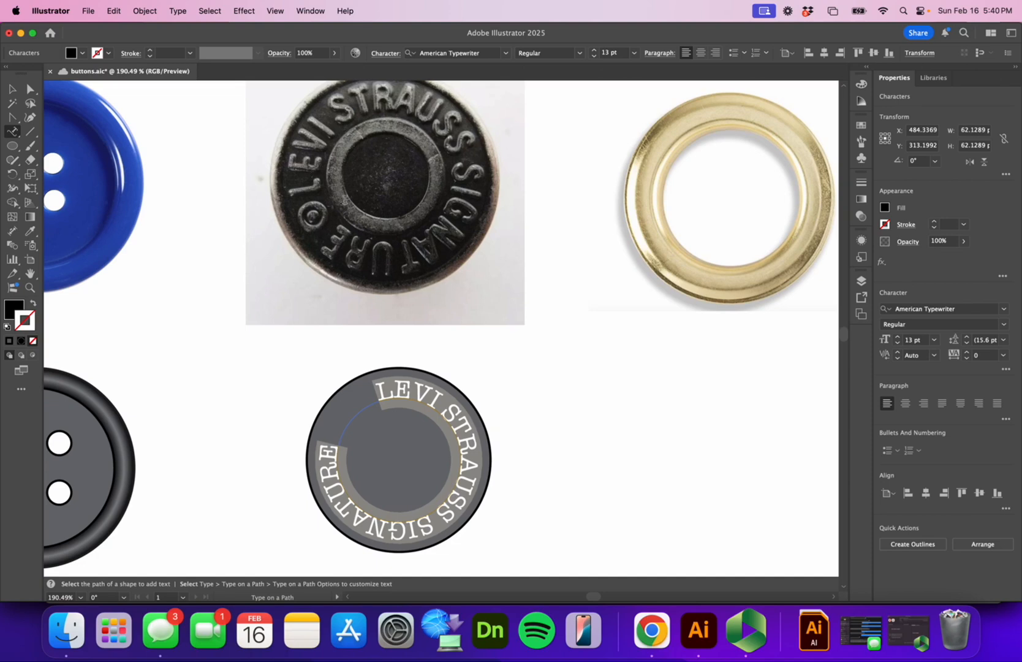
Step: Slide the text around the inner circle so LEVI starts on the button's left side, and separate the start and end brackets
scroll(343, 245, up, 1)
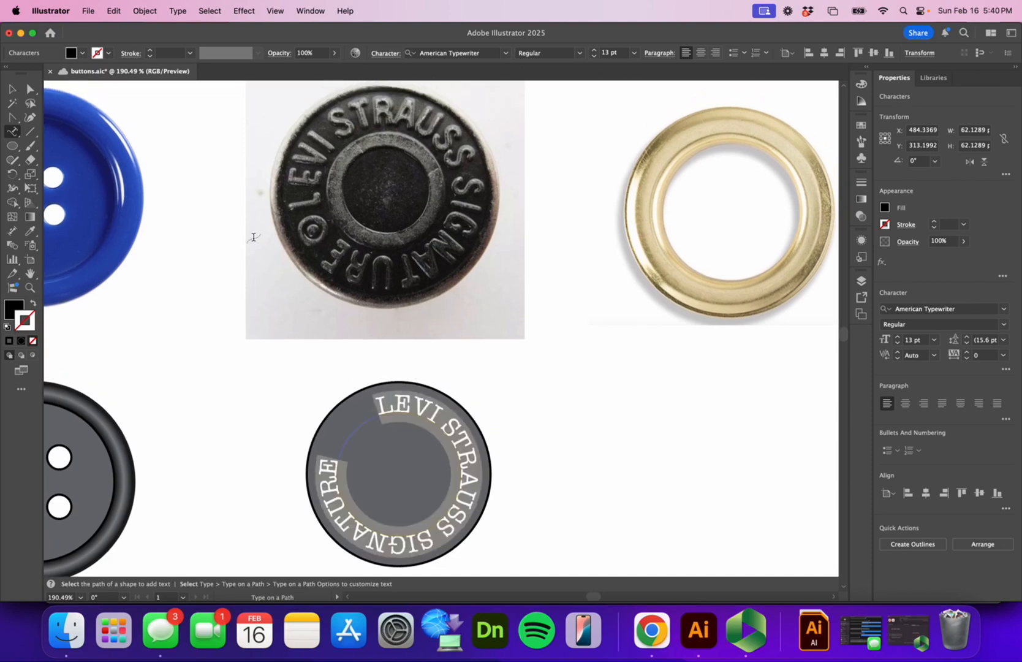
click(14, 92)
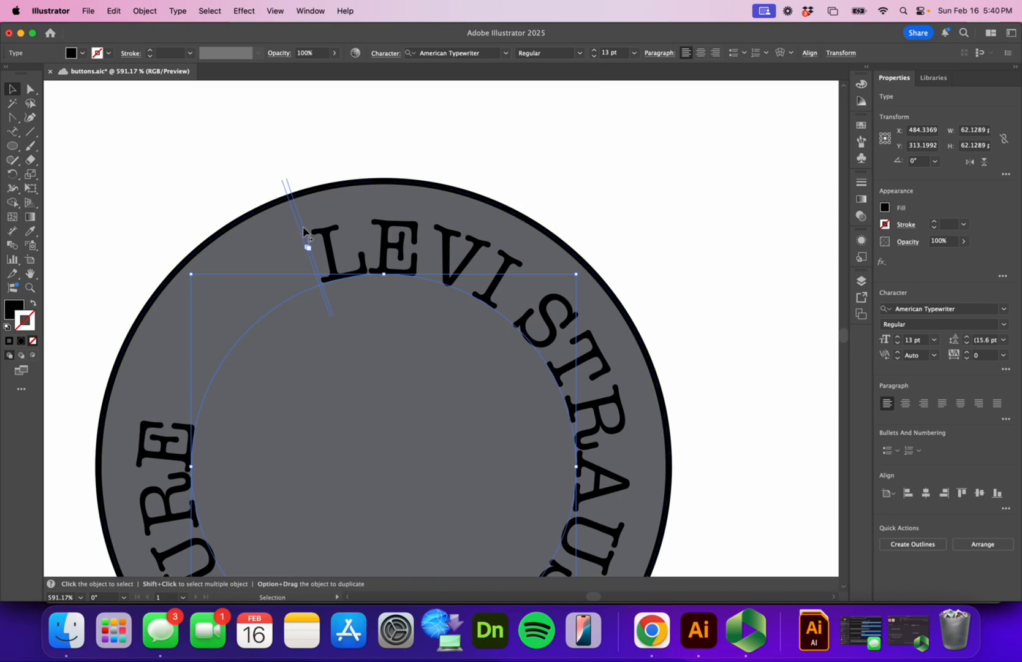
drag(304, 242, 609, 208)
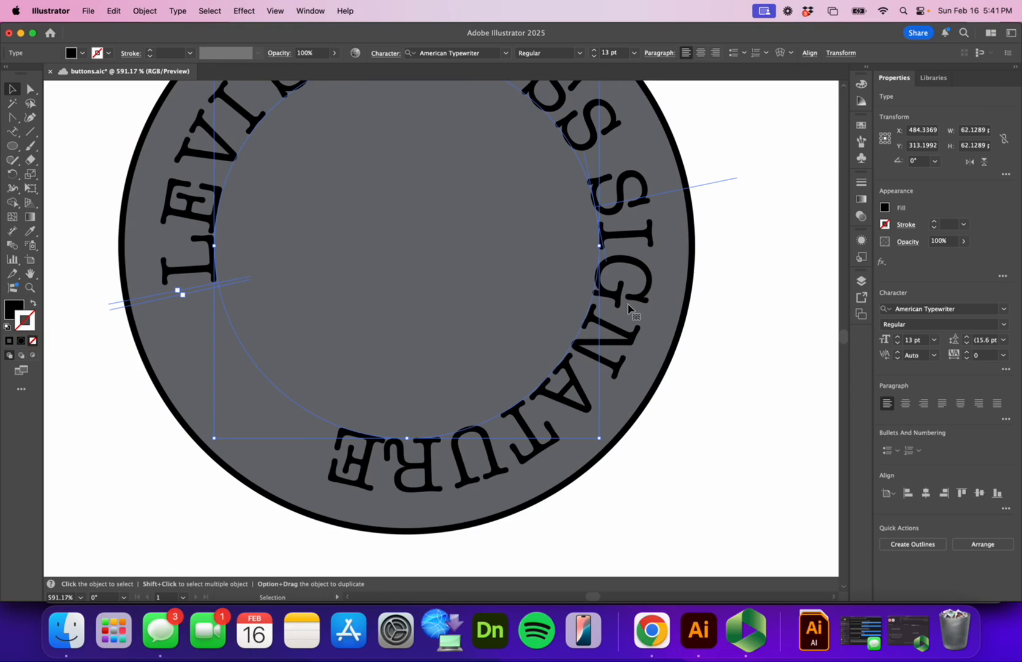
key(space)
drag(627, 306, 609, 450)
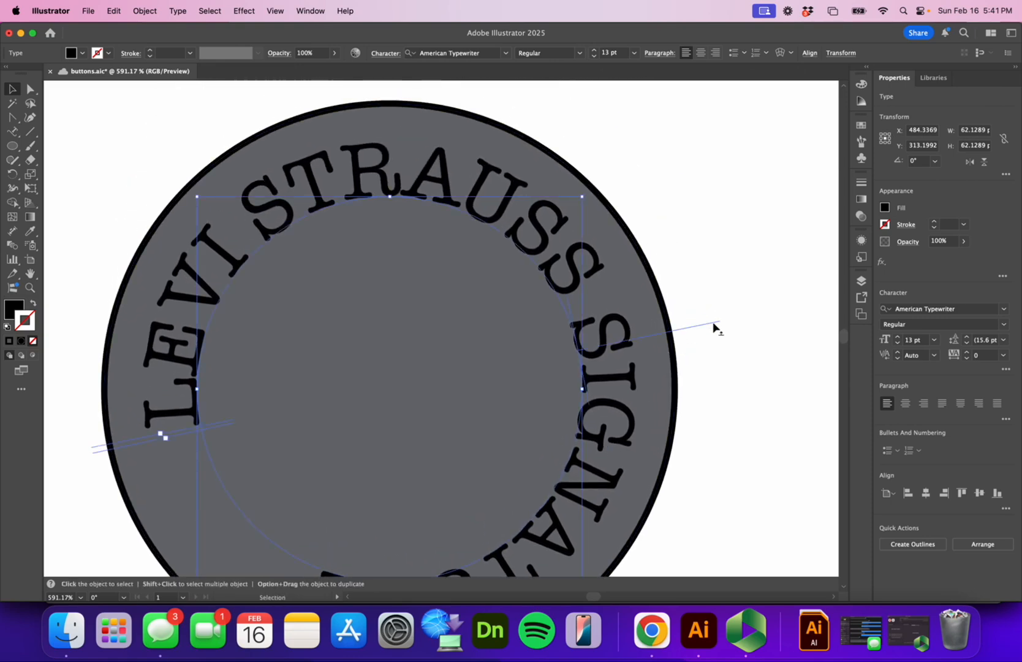
drag(708, 313, 633, 377)
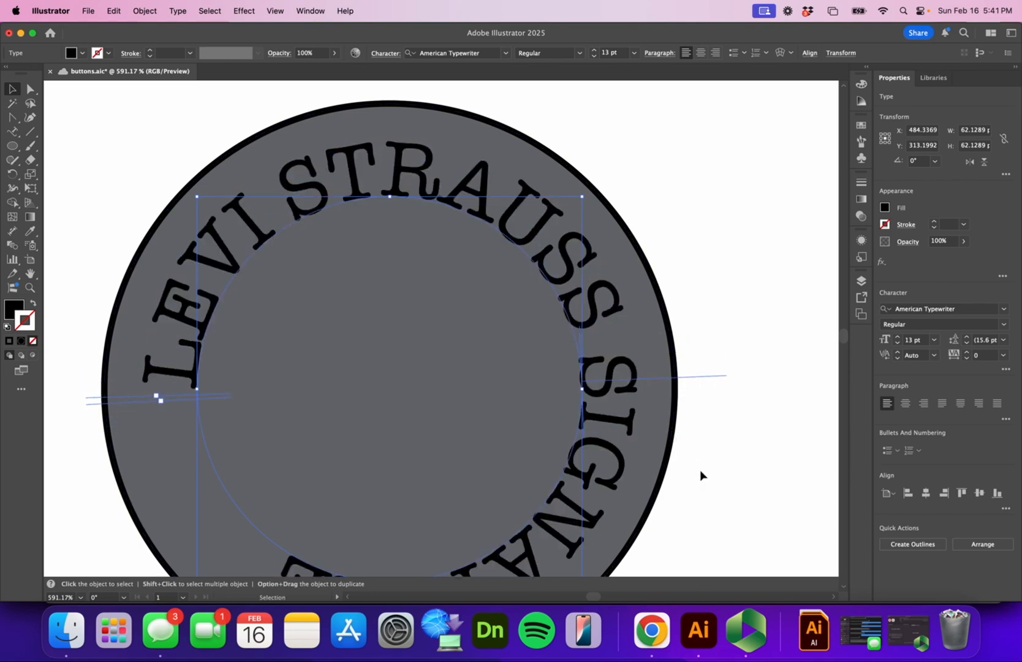
scroll(702, 467, down, 5)
scroll(702, 376, up, 4)
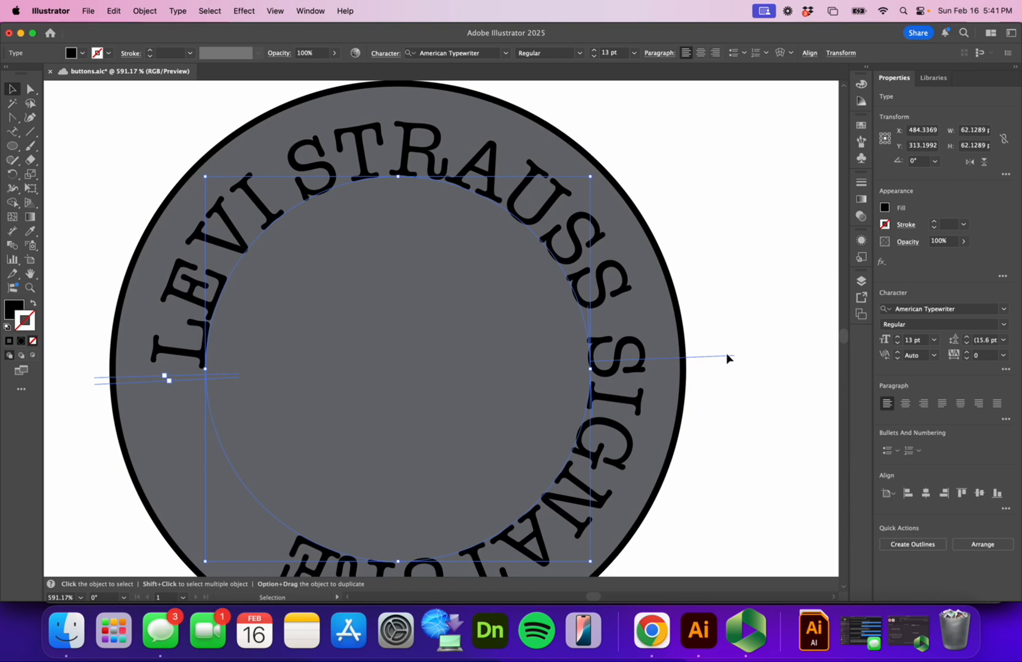
drag(727, 357, 723, 425)
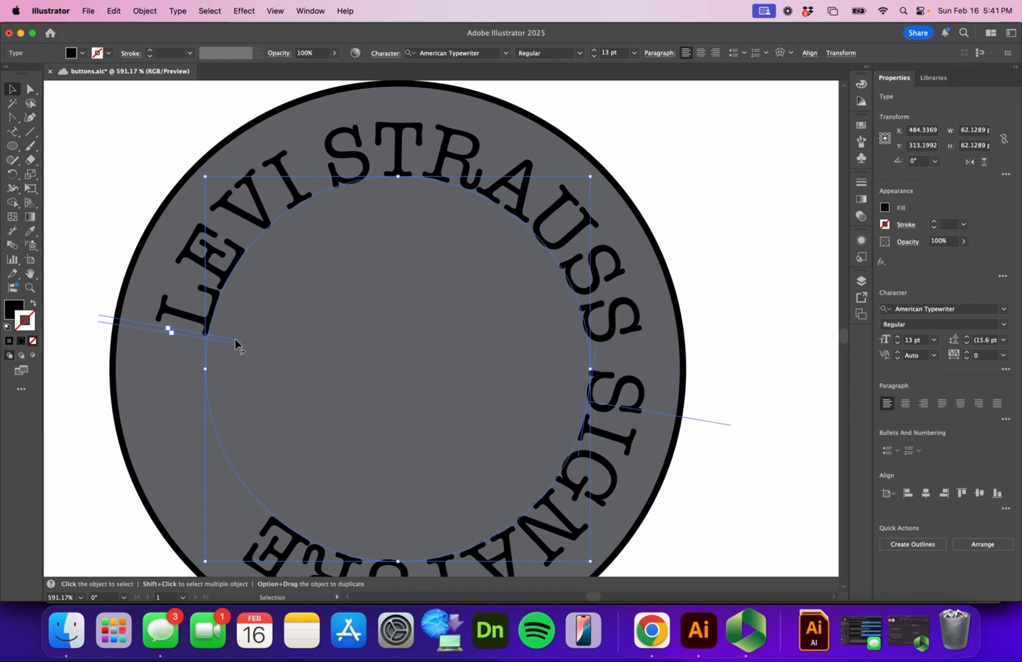
drag(235, 339, 232, 375)
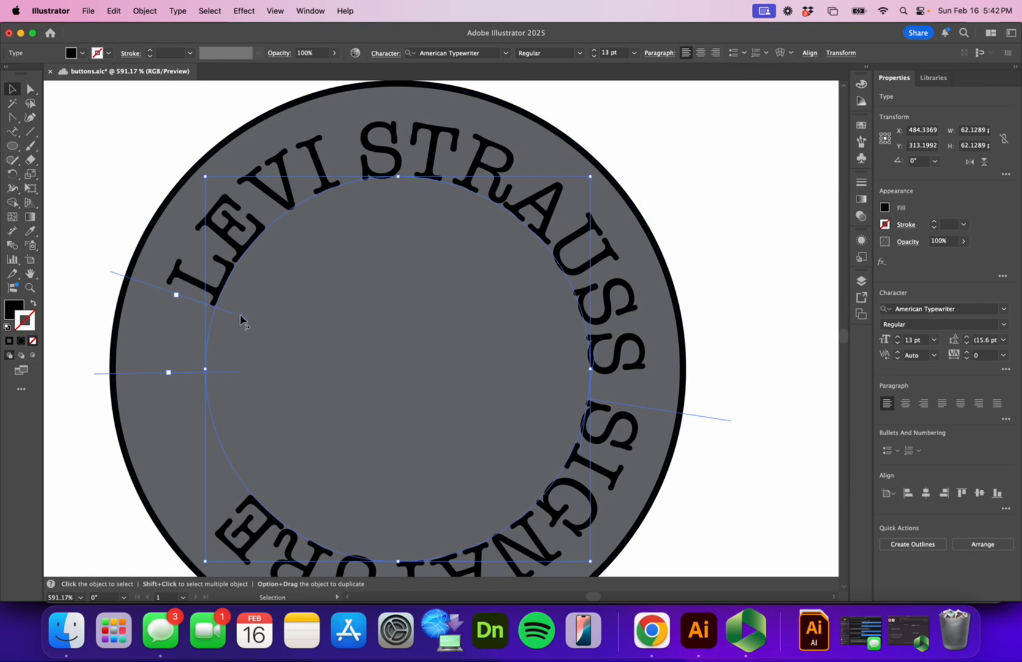
Step: Widen the gap between STRAUSS and SIGNATURE with extra spaces in the circular text
key(z)
drag(323, 286, 248, 389)
drag(441, 250, 371, 324)
drag(417, 277, 406, 466)
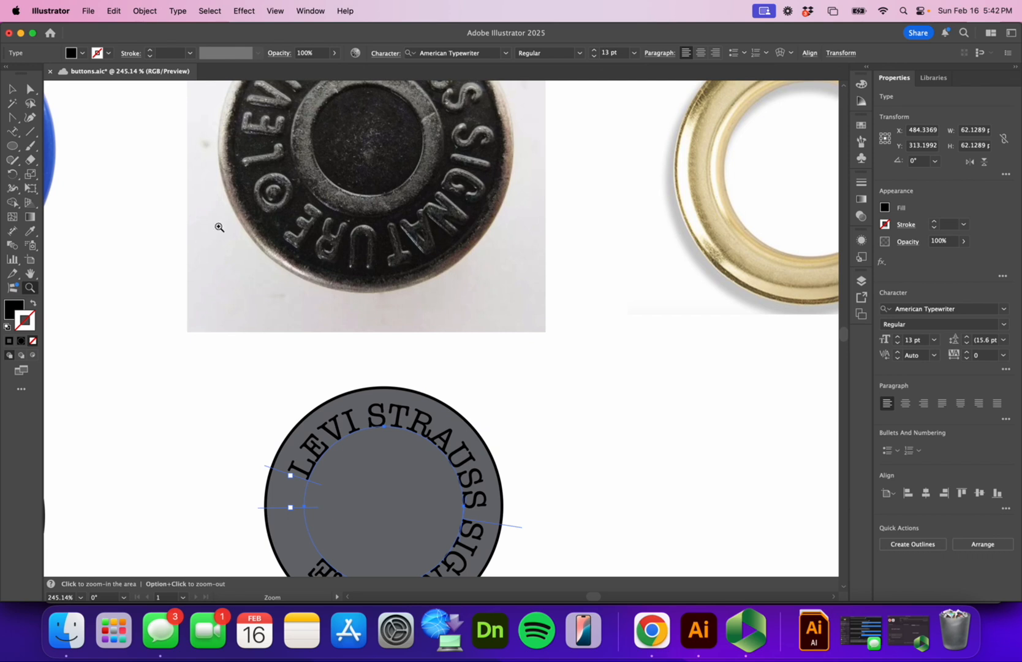
drag(370, 405, 365, 286)
key(t)
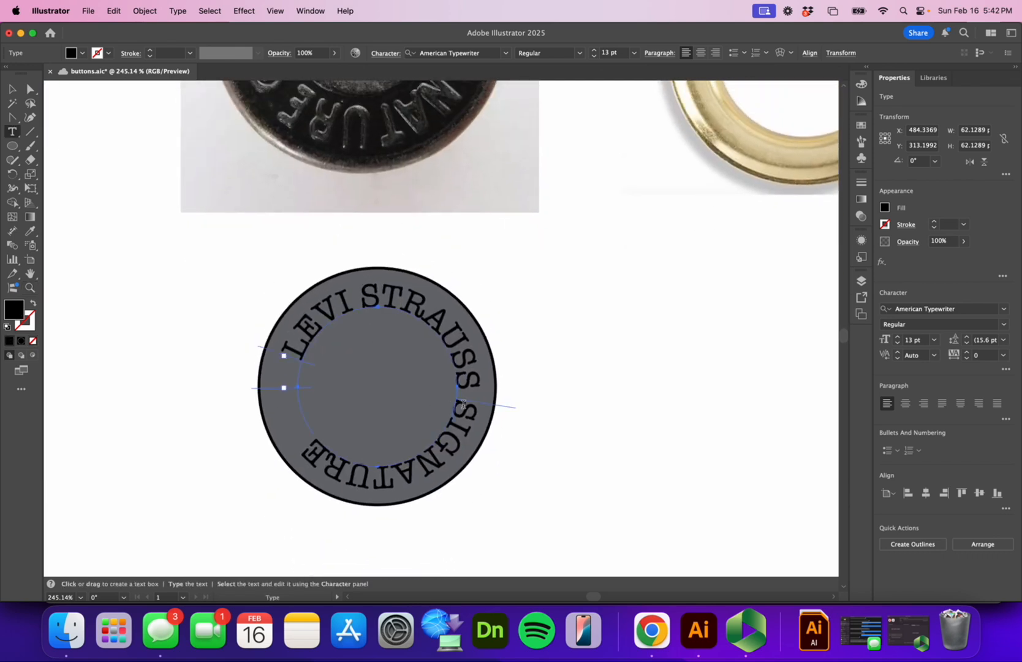
click(468, 399)
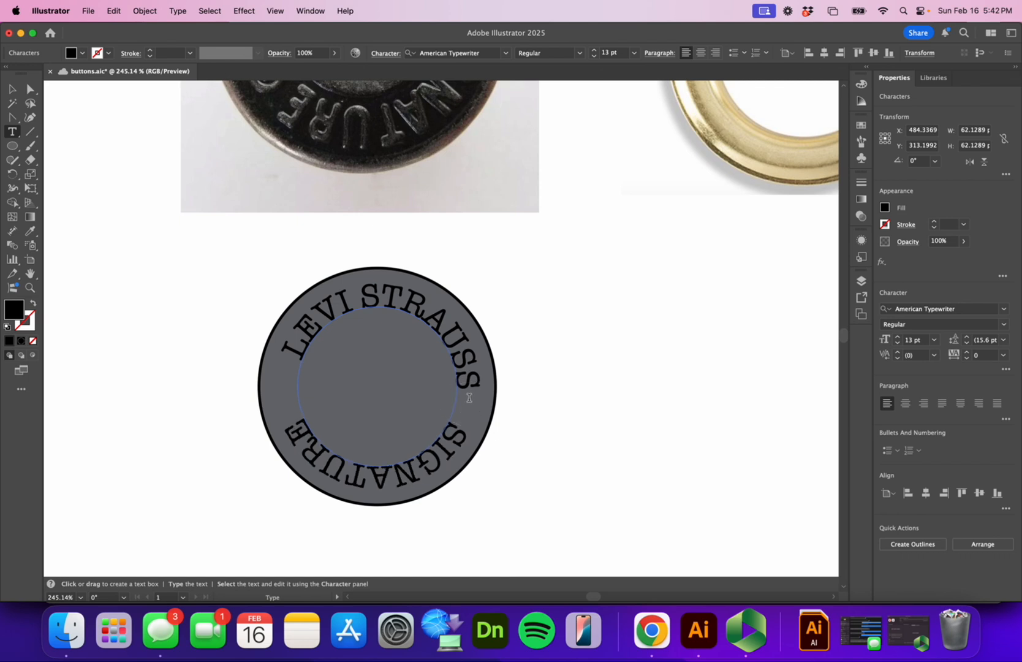
Step: Set the tracking of the whole circular text to 25
key(super+a)
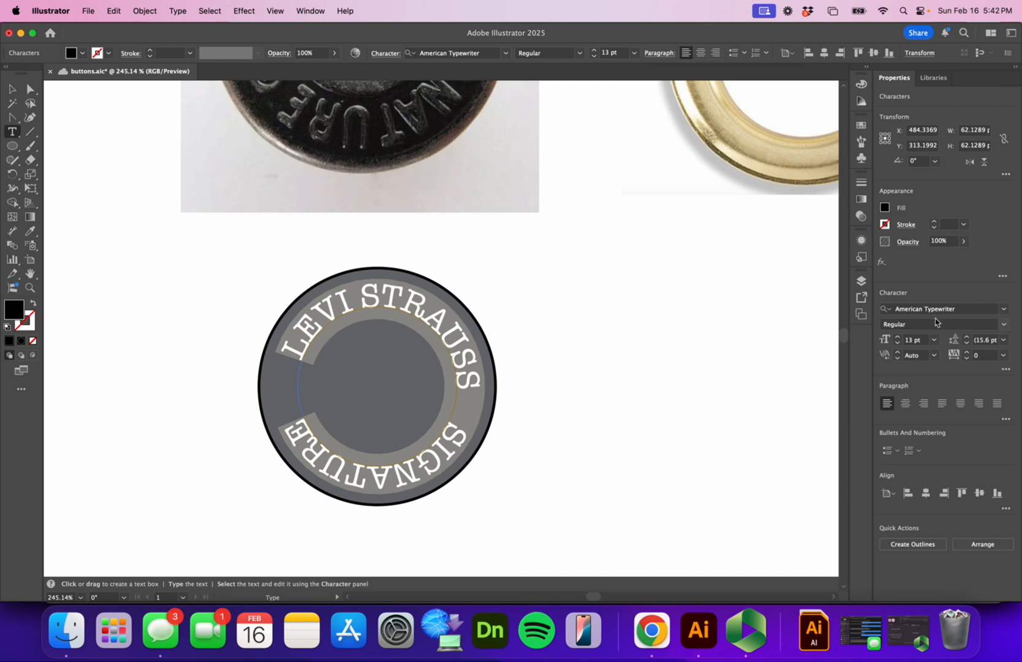
click(1004, 356)
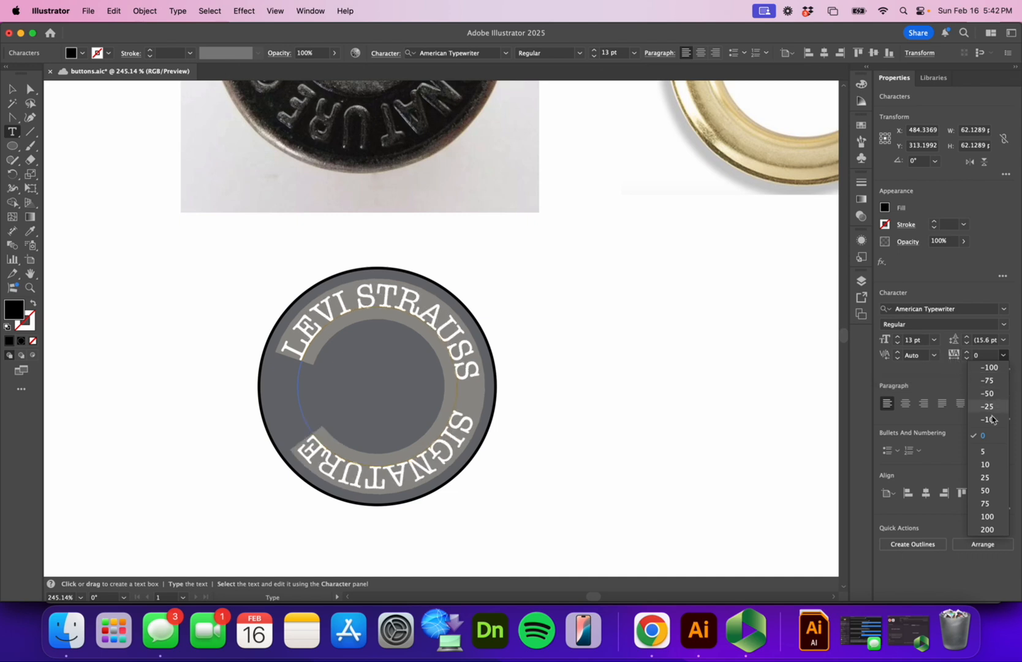
click(979, 480)
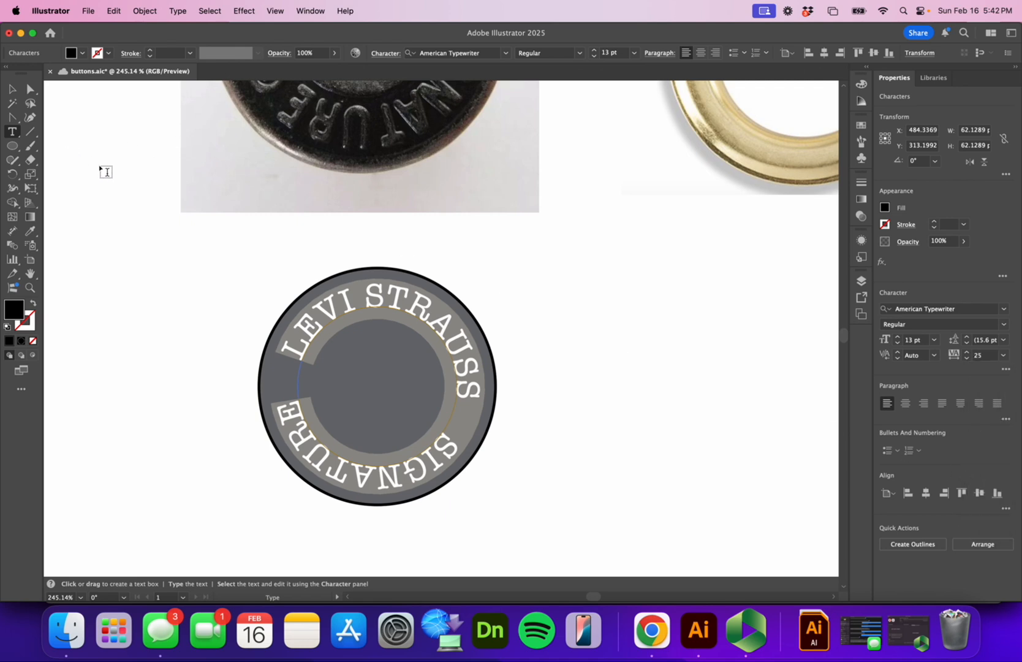
Step: Rotate the text slightly counterclockwise along its path so LEVI STRAUSS arcs over the upper half and SIGNATURE over the lower half
click(12, 89)
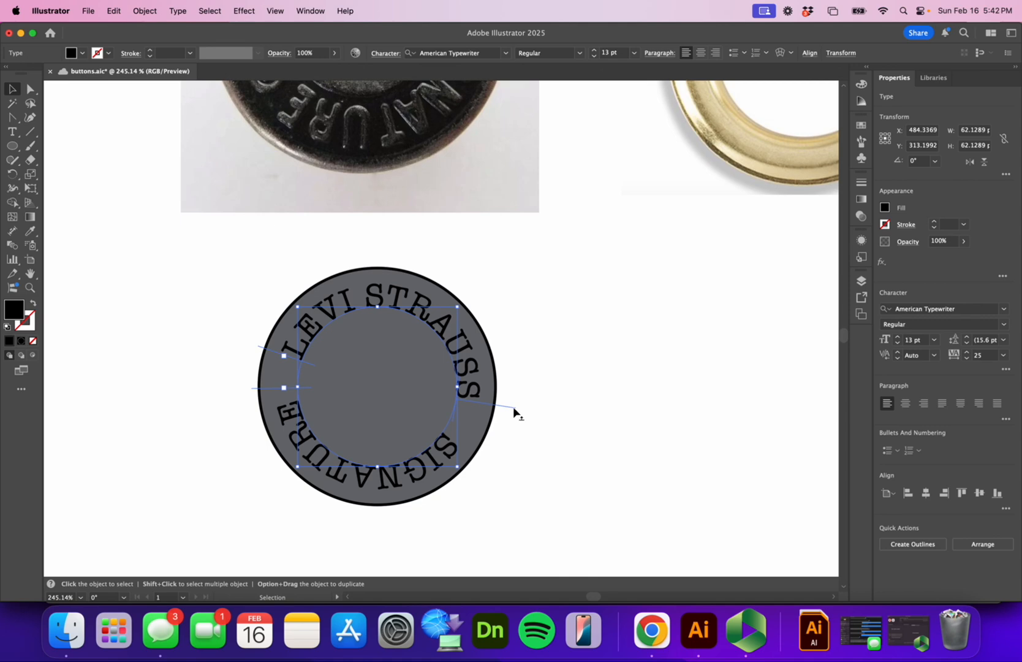
drag(512, 406, 506, 384)
click(595, 416)
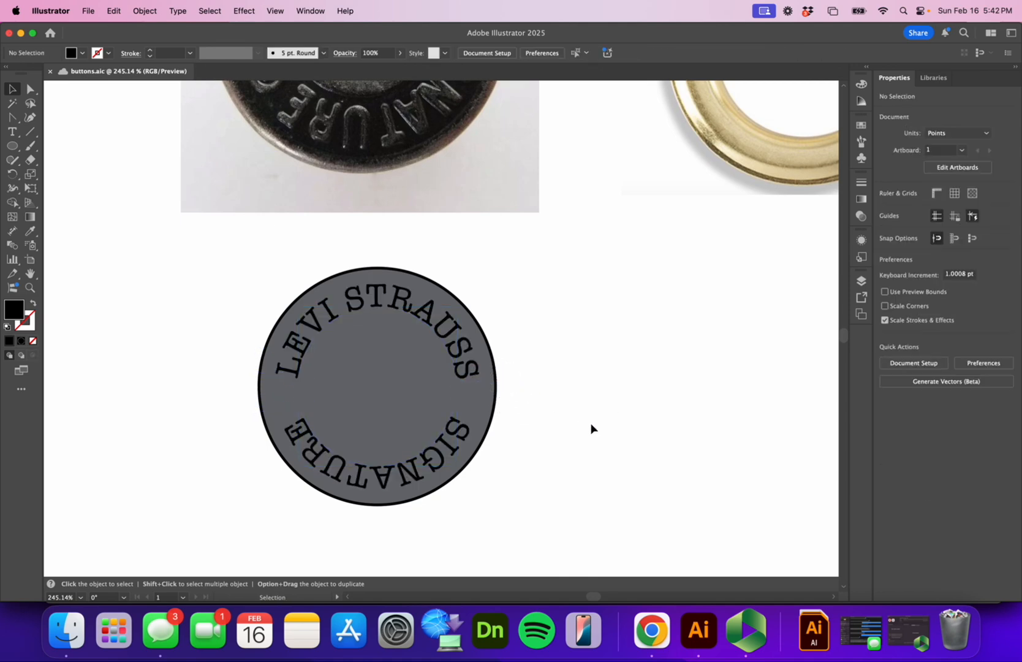
key(z)
alt+click(529, 394)
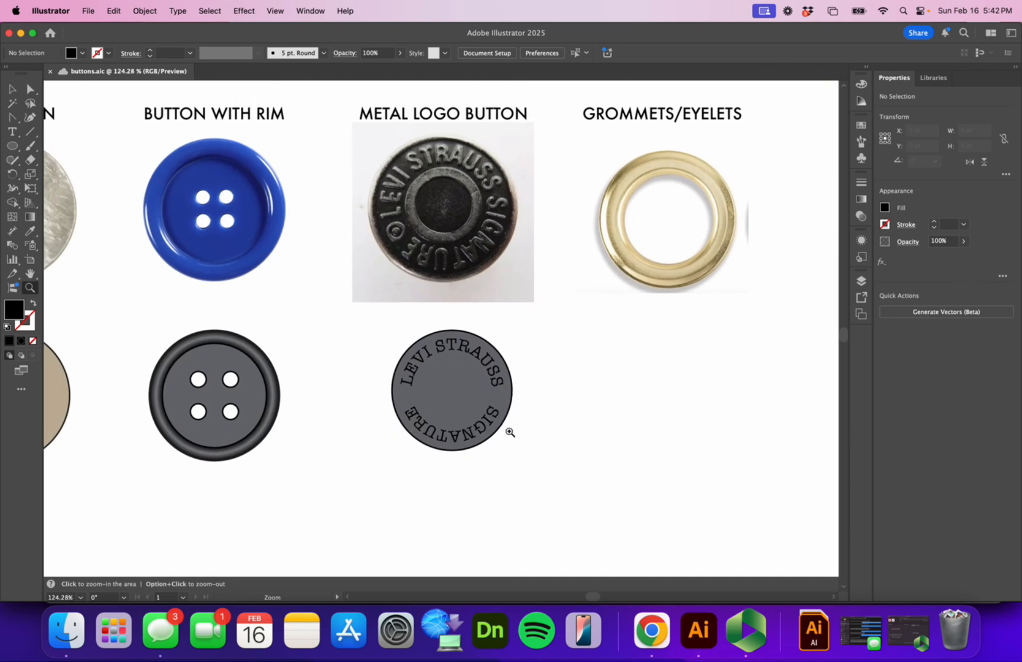
Step: Duplicate the metal logo button's plain gray disc into the empty space below the grommet reference photo
key(space)
drag(616, 433, 448, 449)
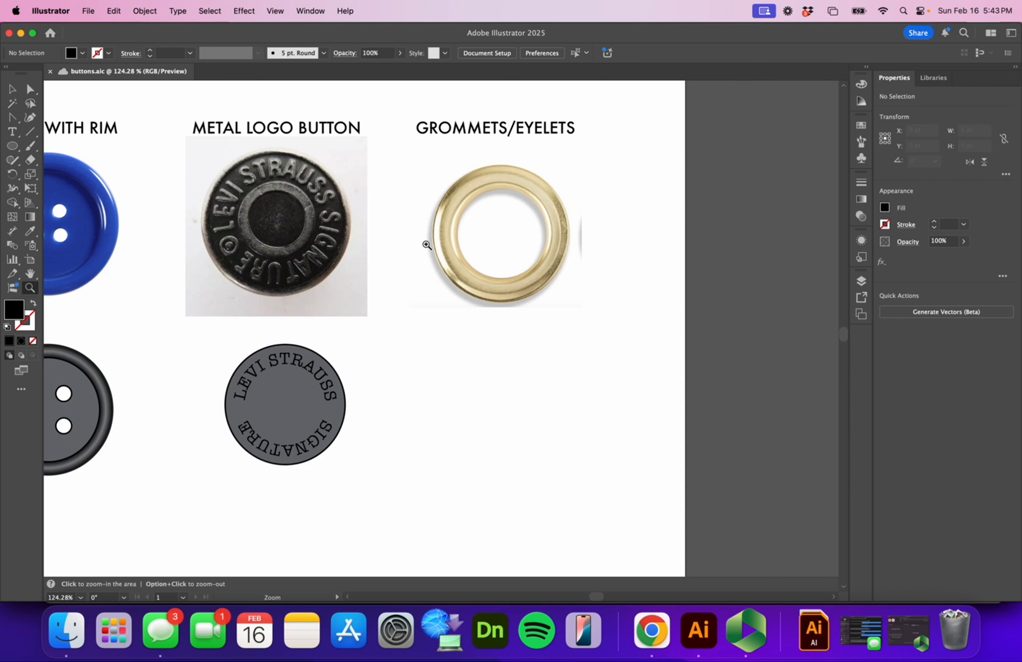
key(v)
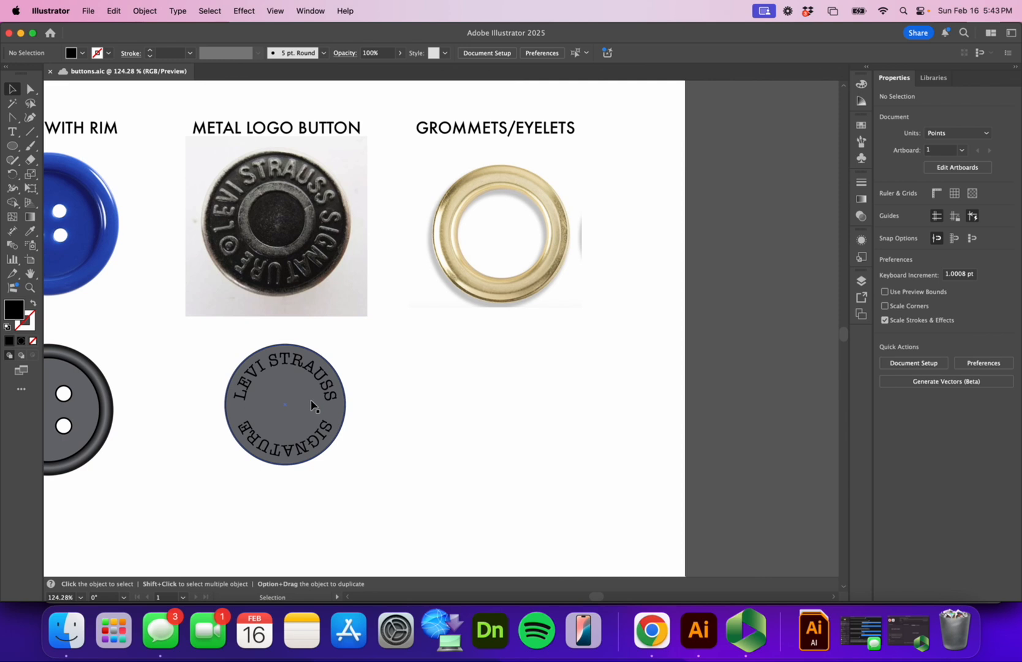
click(311, 406)
drag(312, 406, 543, 416)
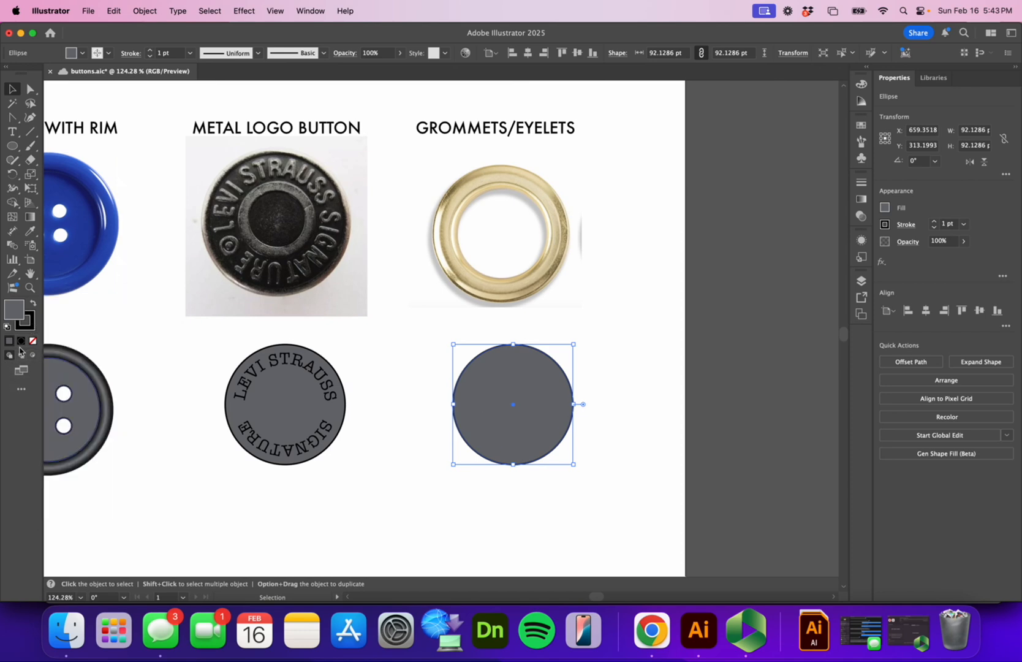
Step: Thicken the copied disc's black outline to a 15 pt stroke to form the grommet's ring
click(30, 288)
drag(509, 442, 622, 411)
drag(513, 312, 440, 349)
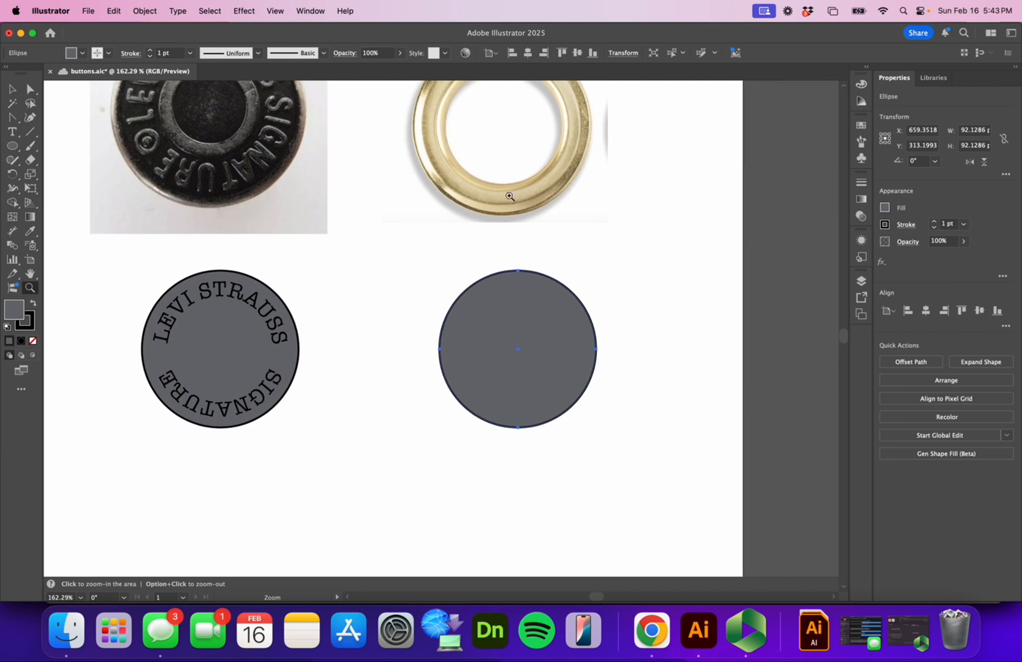
drag(582, 274, 559, 330)
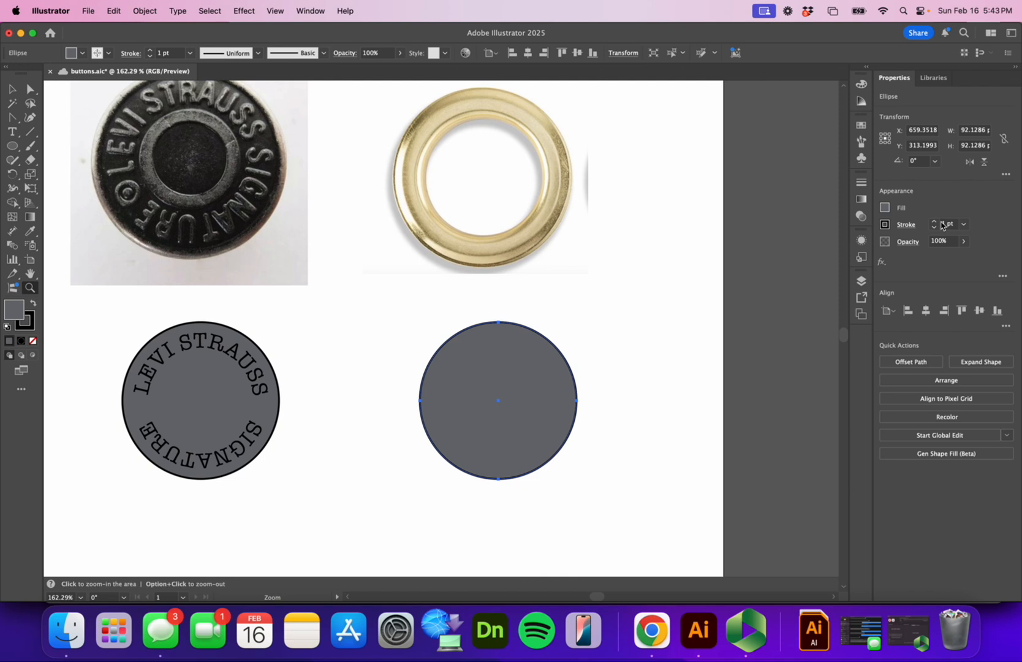
click(863, 183)
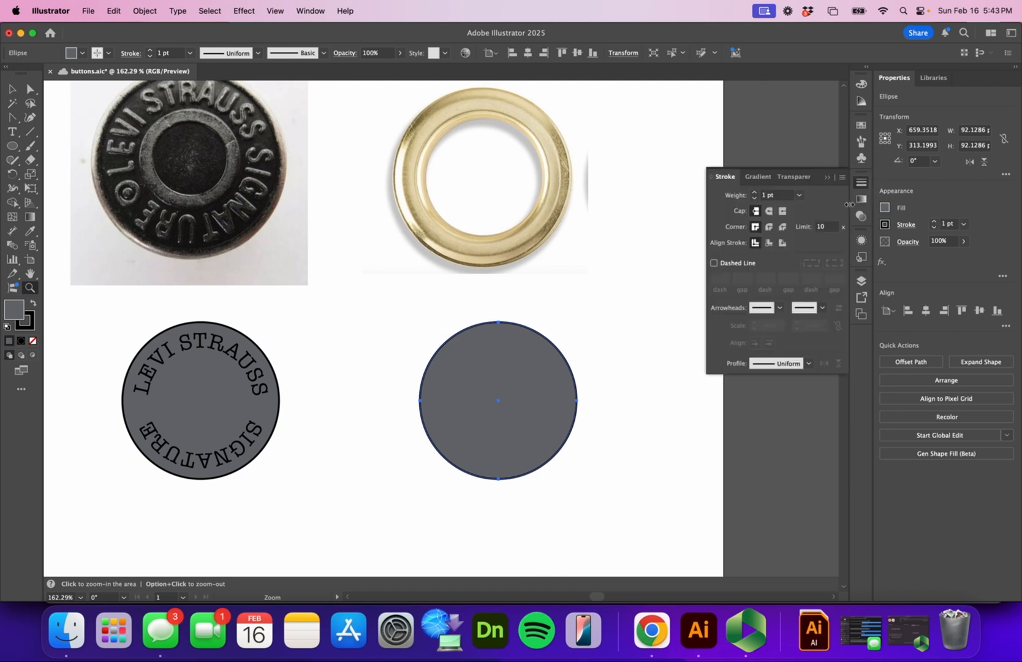
click(756, 195)
click(755, 195)
click(756, 195)
click(755, 195)
click(755, 195)
click(755, 194)
click(756, 195)
click(755, 195)
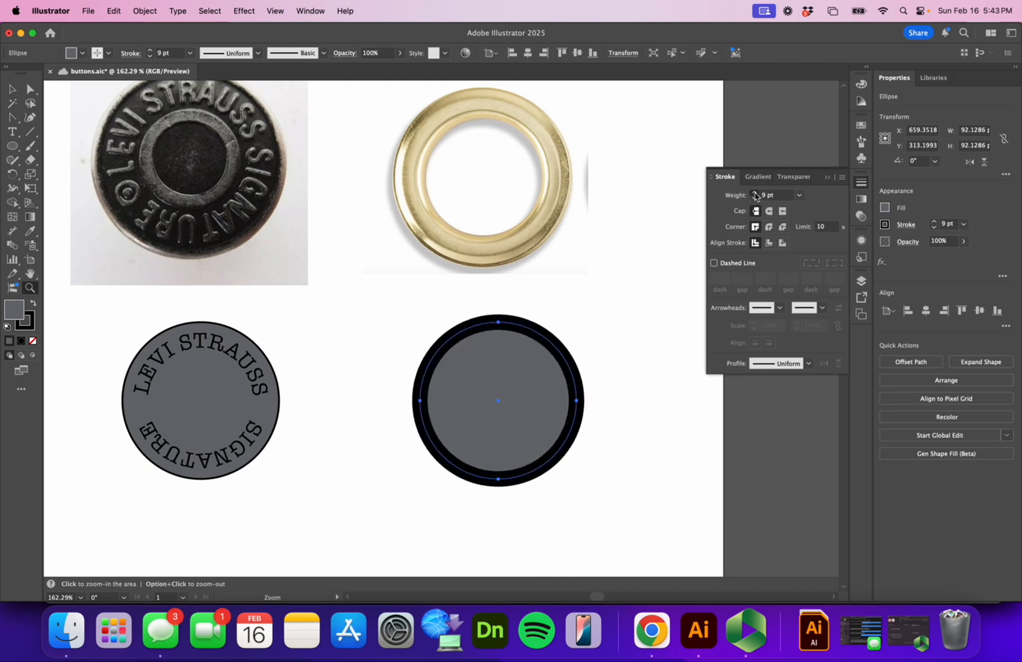
click(755, 195)
click(755, 195)
click(755, 195)
click(755, 195)
click(756, 195)
click(755, 195)
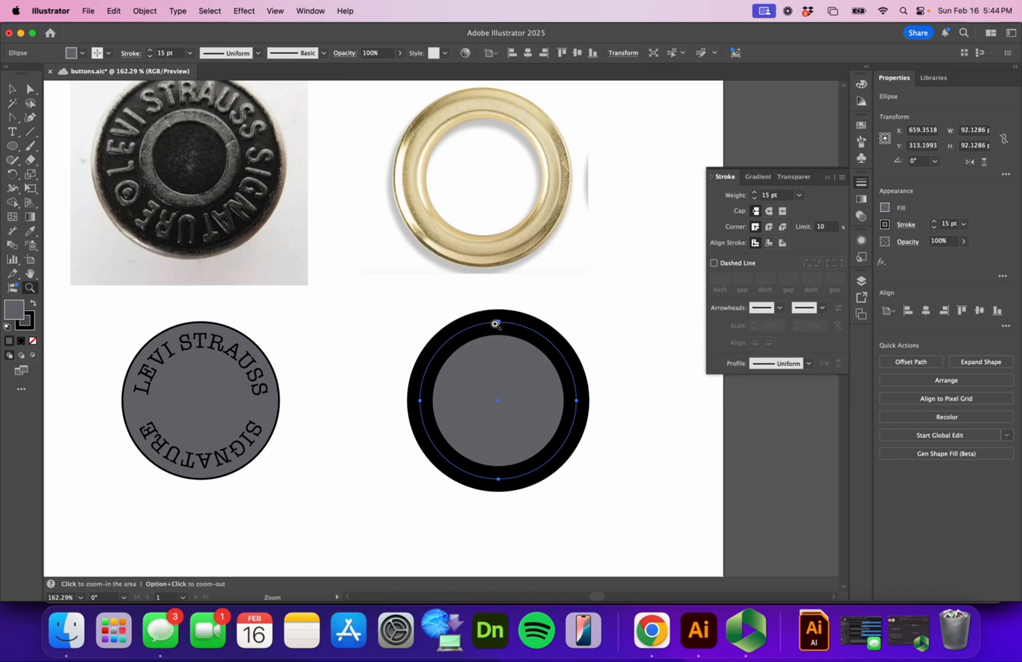
Step: Expand the thick-stroked disc's fill and stroke into separate shapes and deselect the result
key(space)
drag(328, 433, 278, 409)
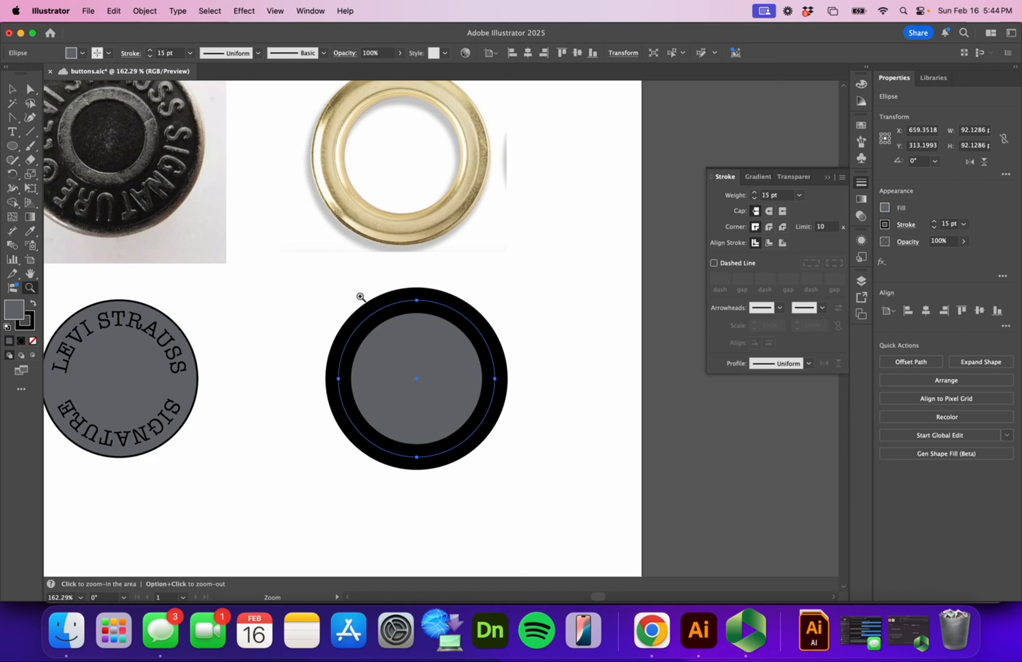
click(12, 89)
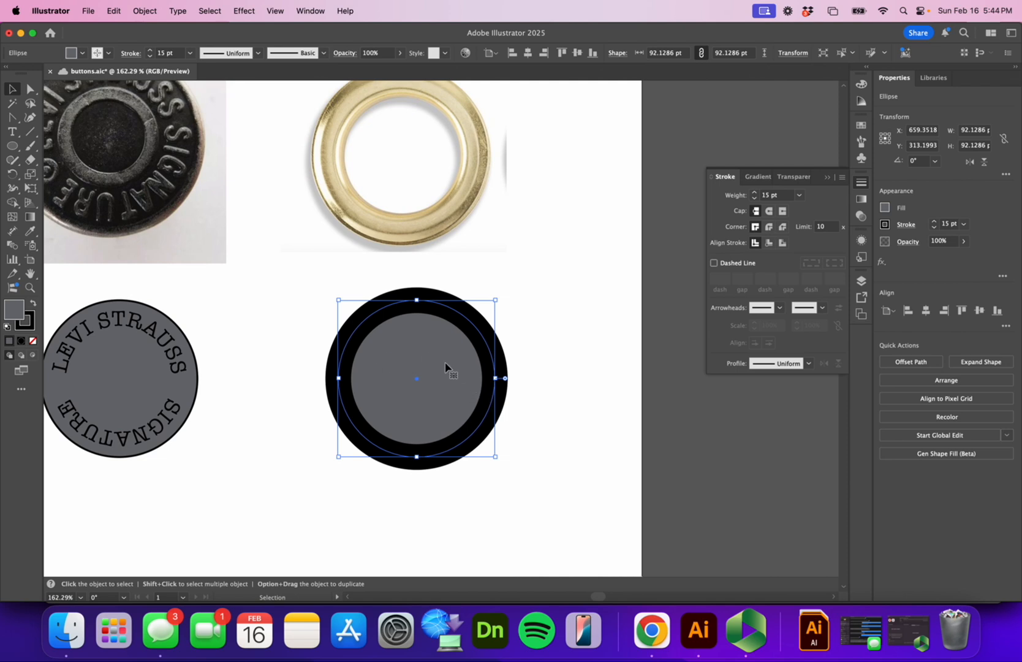
click(143, 11)
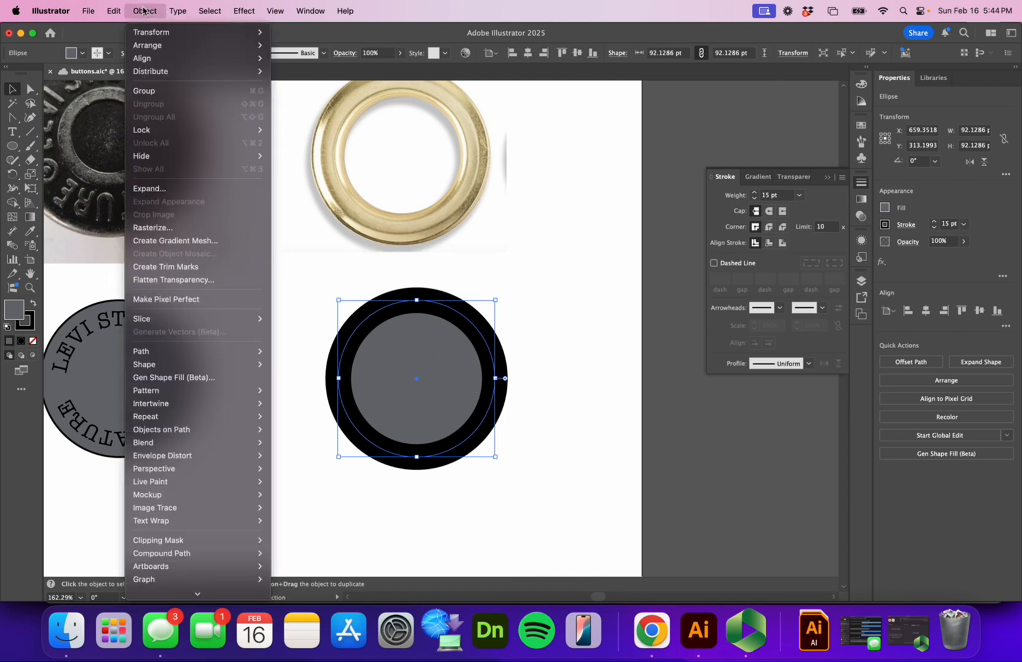
click(176, 196)
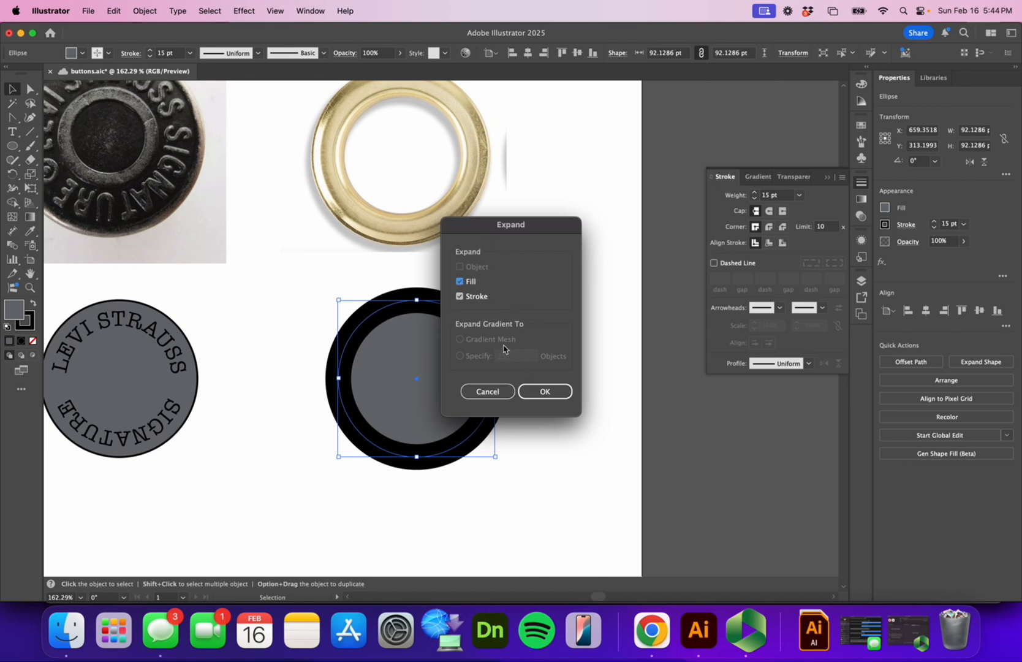
click(545, 391)
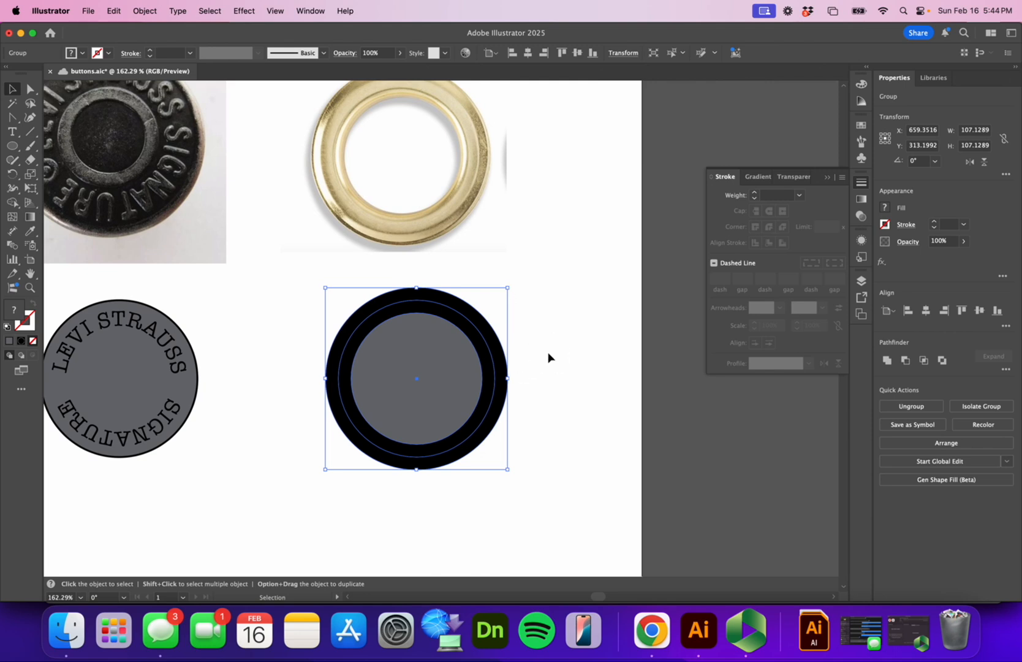
click(548, 357)
click(30, 89)
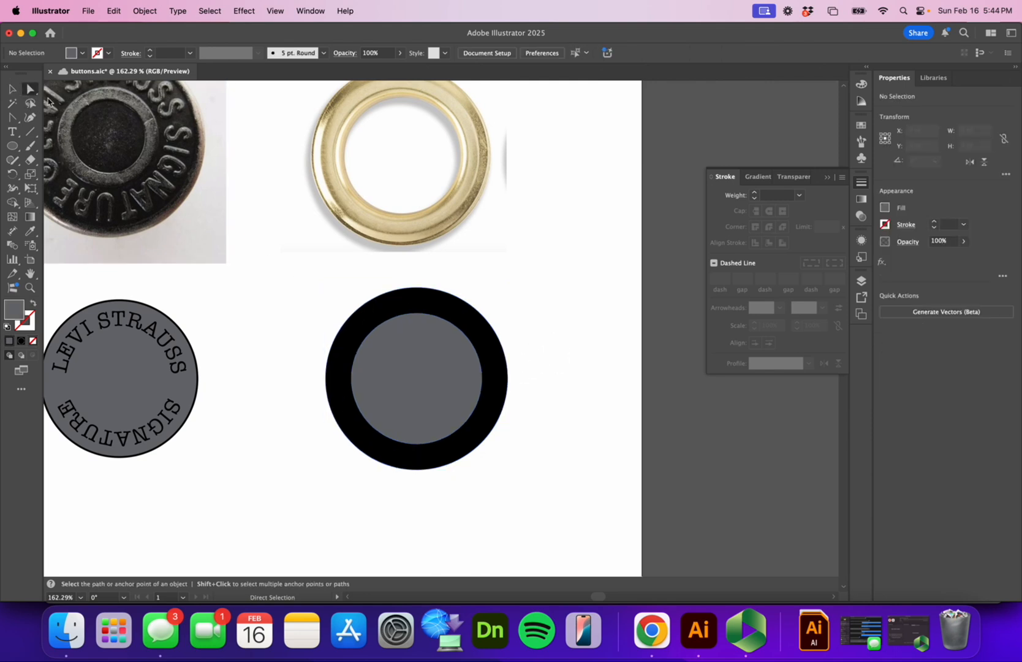
Step: Try moving the black ring off the gray disc and undo the move
click(403, 305)
drag(406, 303, 563, 278)
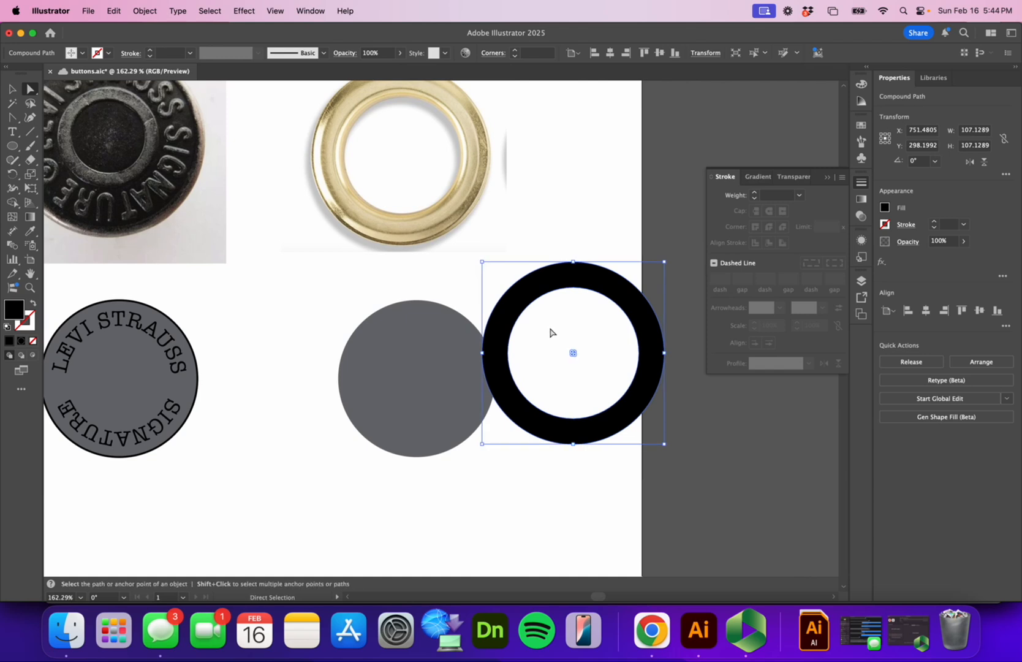
key(super+z)
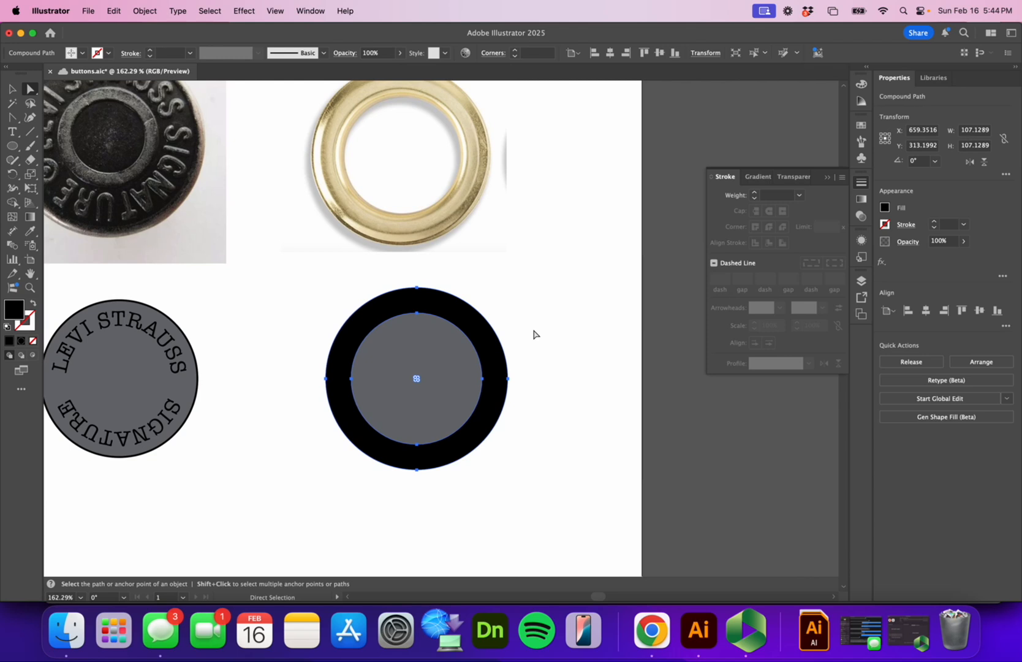
Step: Delete the gray disc behind the black ring to leave an open grommet centre
click(538, 358)
click(487, 352)
click(438, 348)
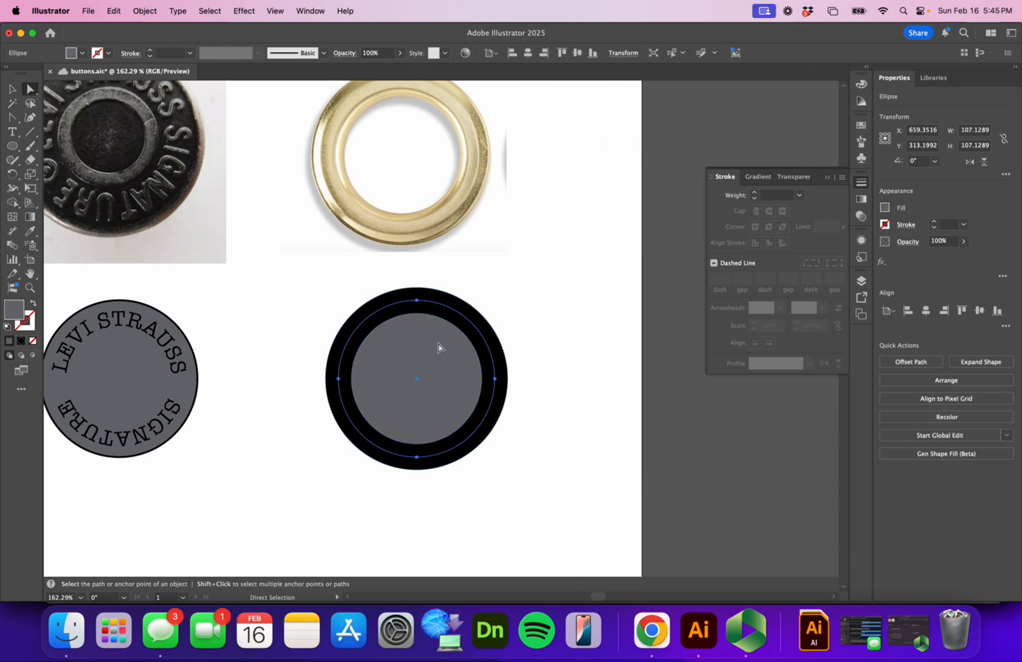
key(Delete)
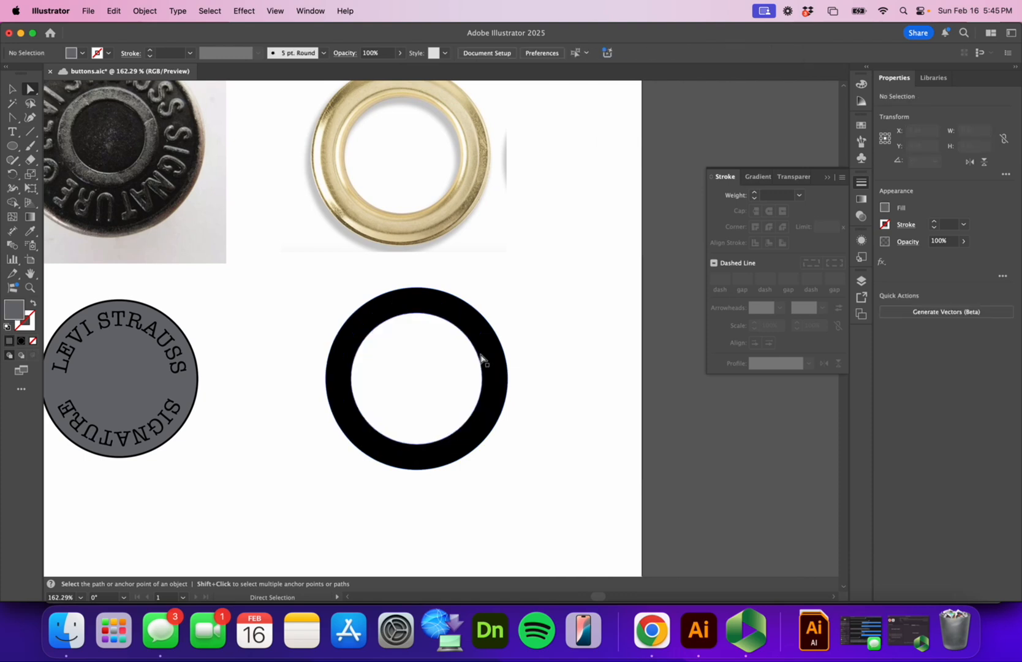
Step: Select the black ring in its original place and open the Metals gradient swatch library beside it
drag(481, 359, 439, 157)
key(super+z)
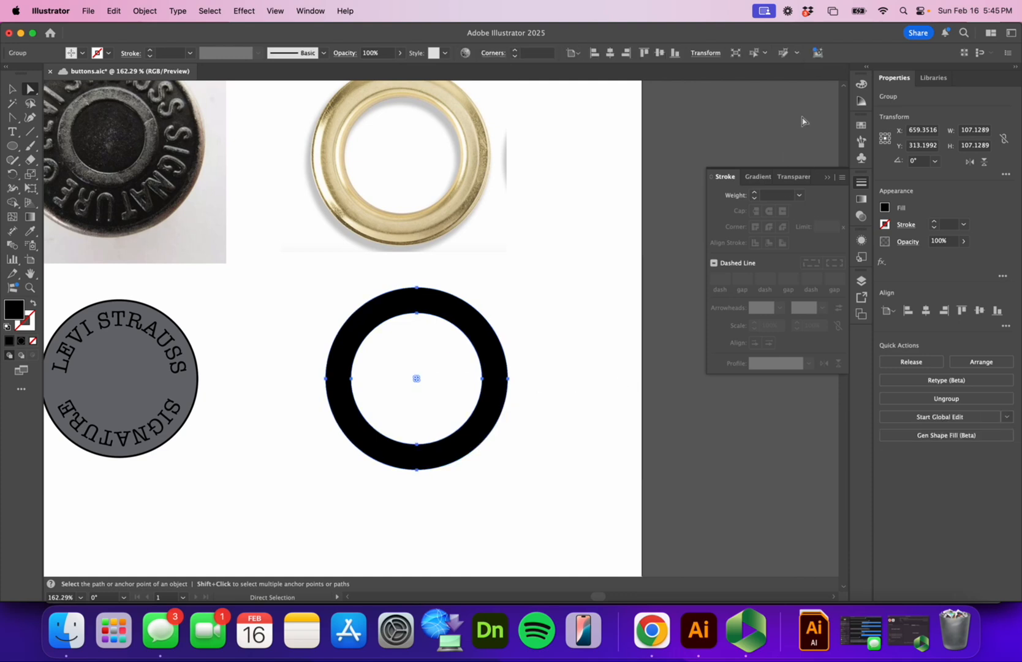
click(860, 126)
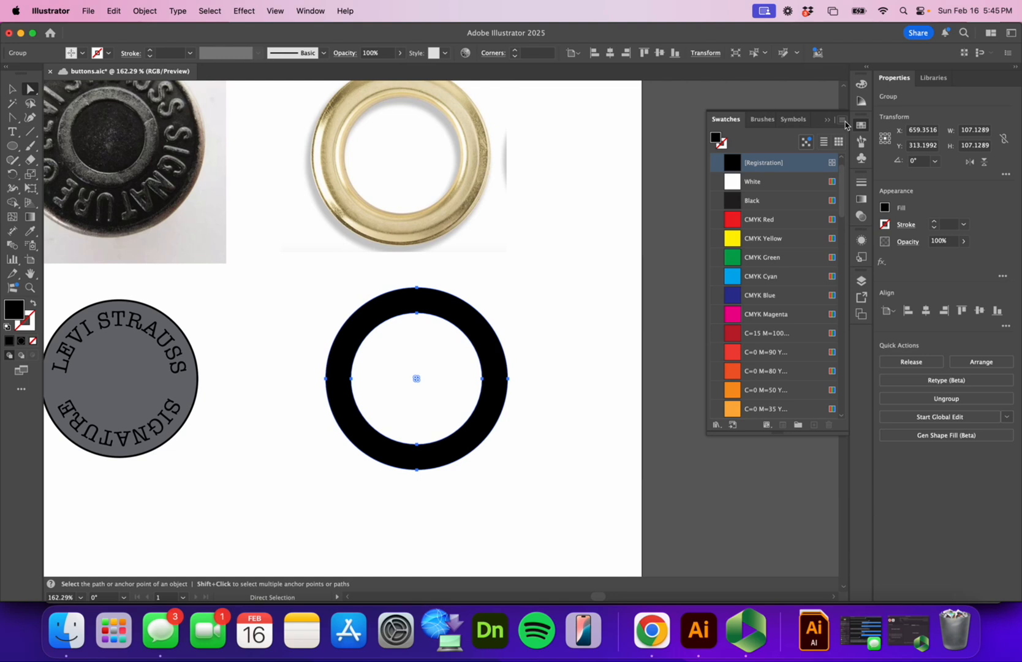
click(842, 121)
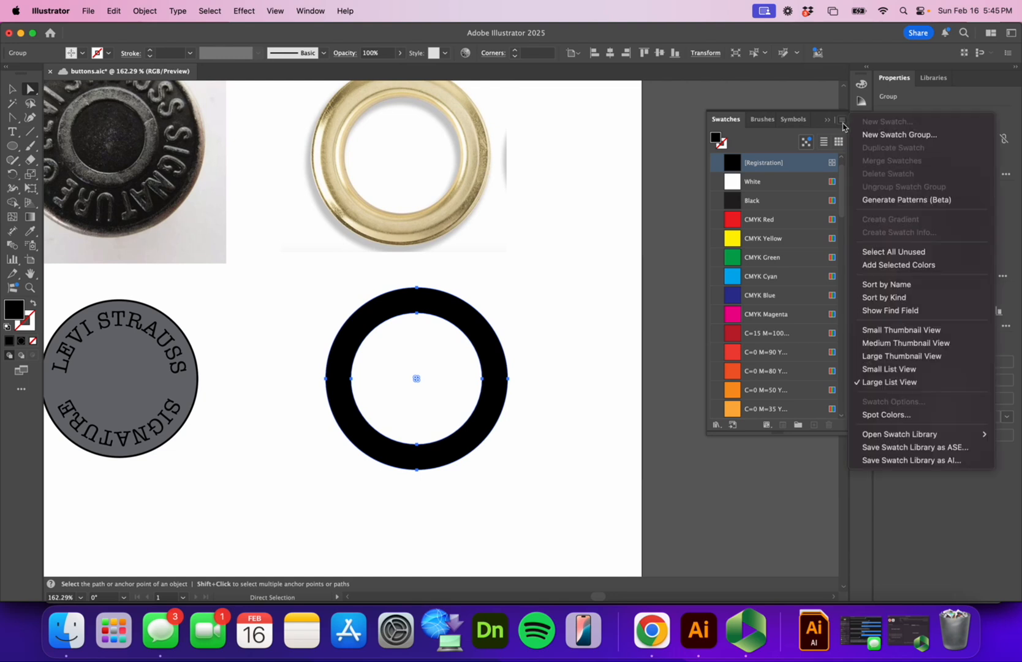
mouse_move(930, 437)
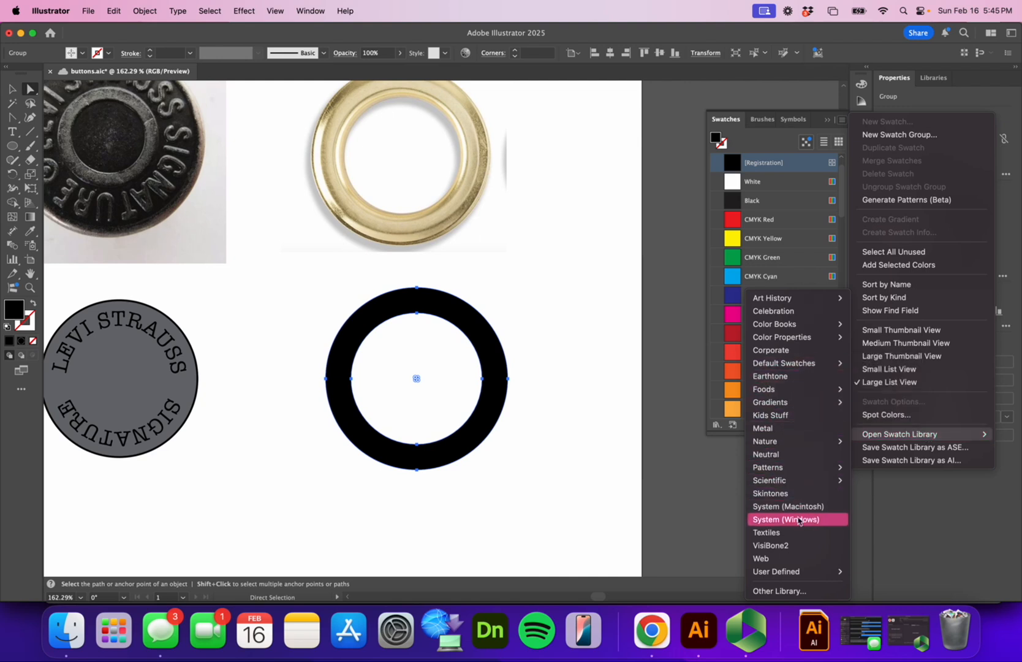
mouse_move(807, 408)
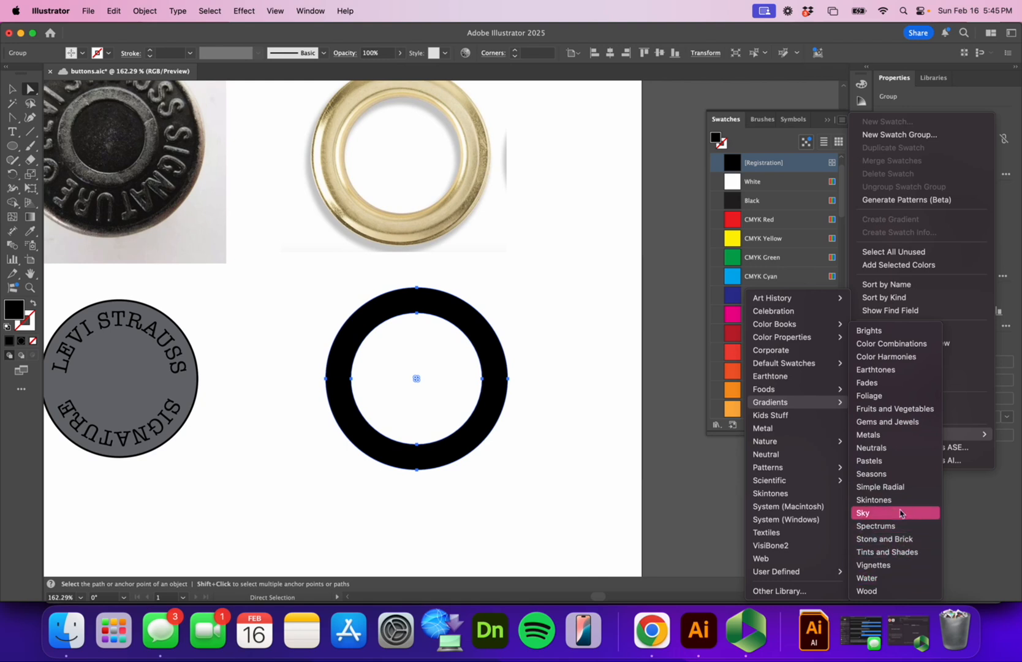
click(399, 397)
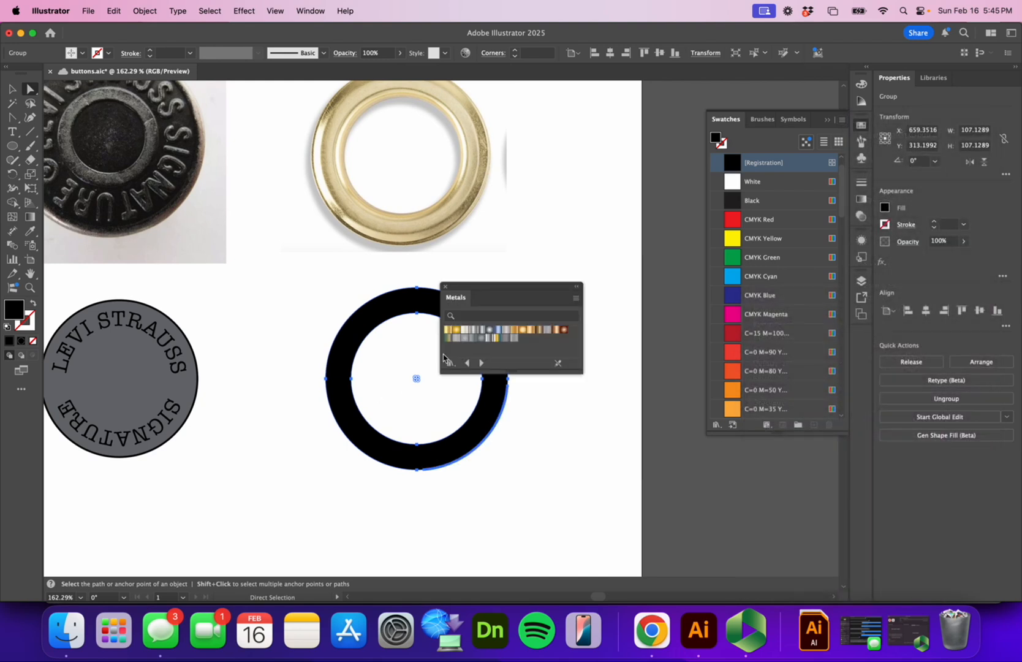
drag(512, 293, 564, 209)
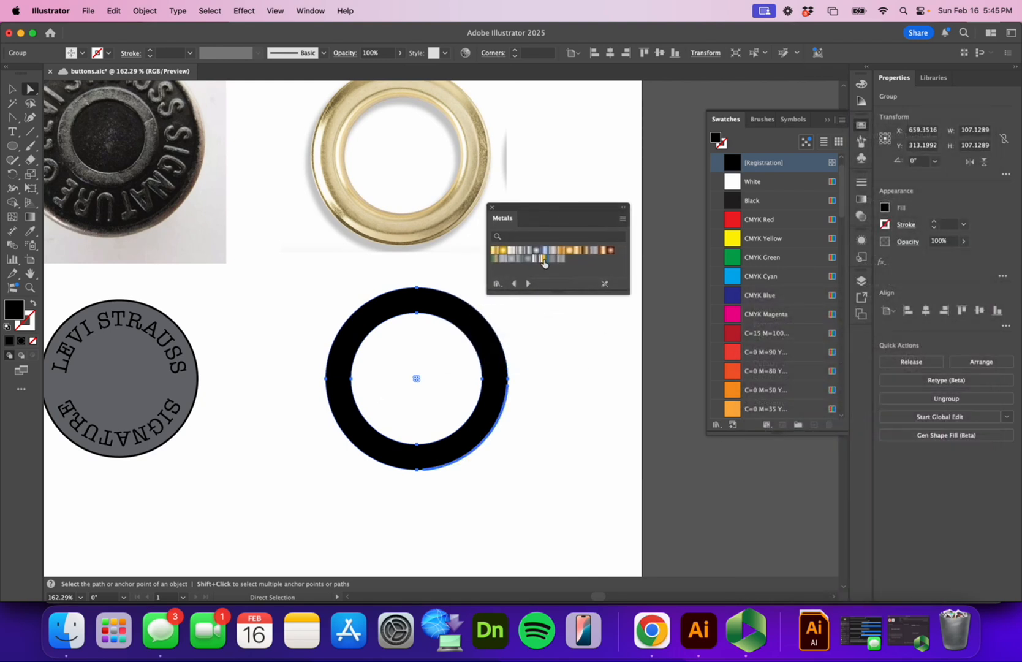
Step: Try the Brass Radial gradient as the grommet ring's fill
click(568, 251)
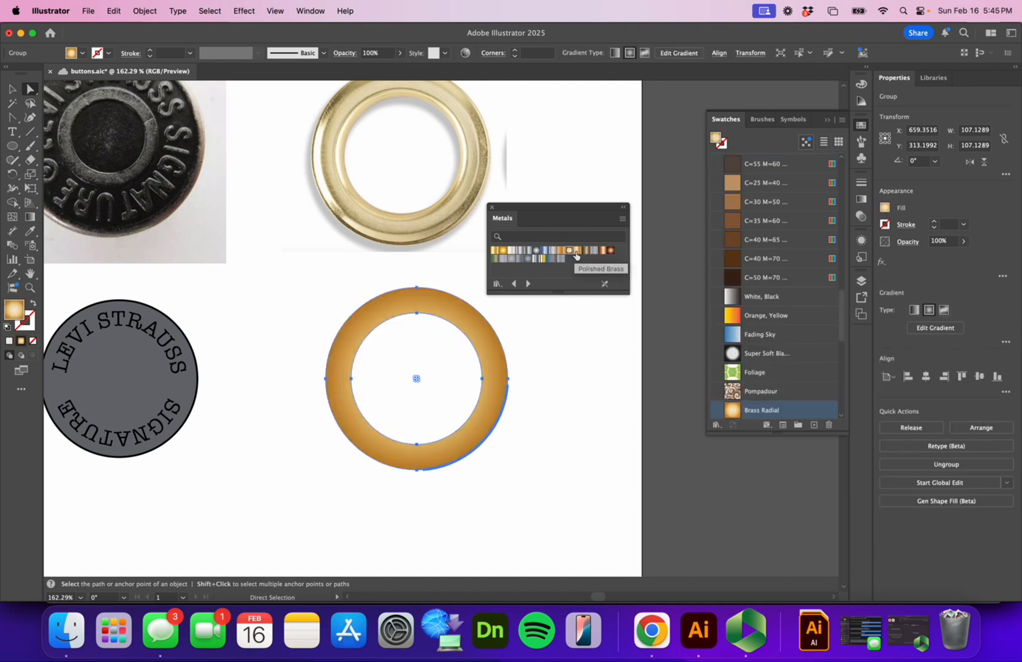
click(572, 352)
click(502, 361)
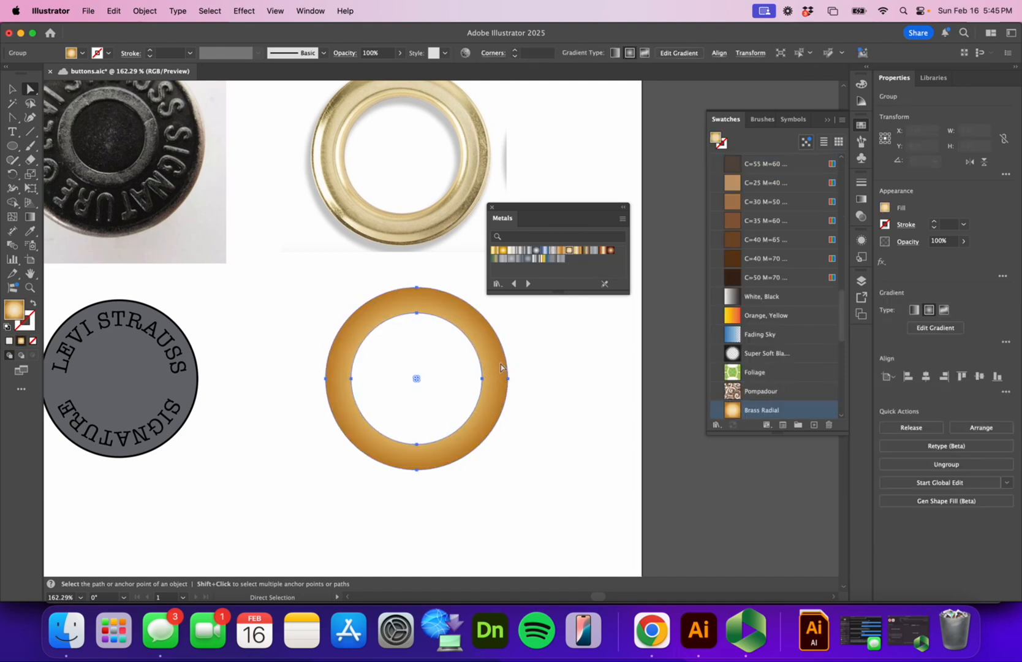
Step: Fill the grommet ring with the Bronze gradient and close the Metals swatch library
click(585, 252)
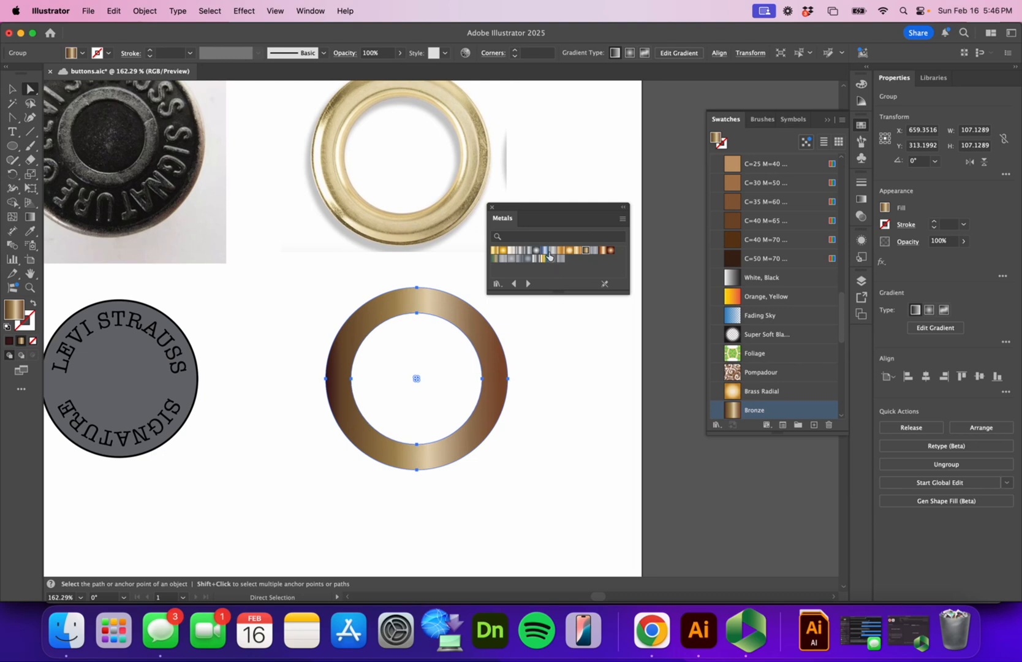
click(554, 346)
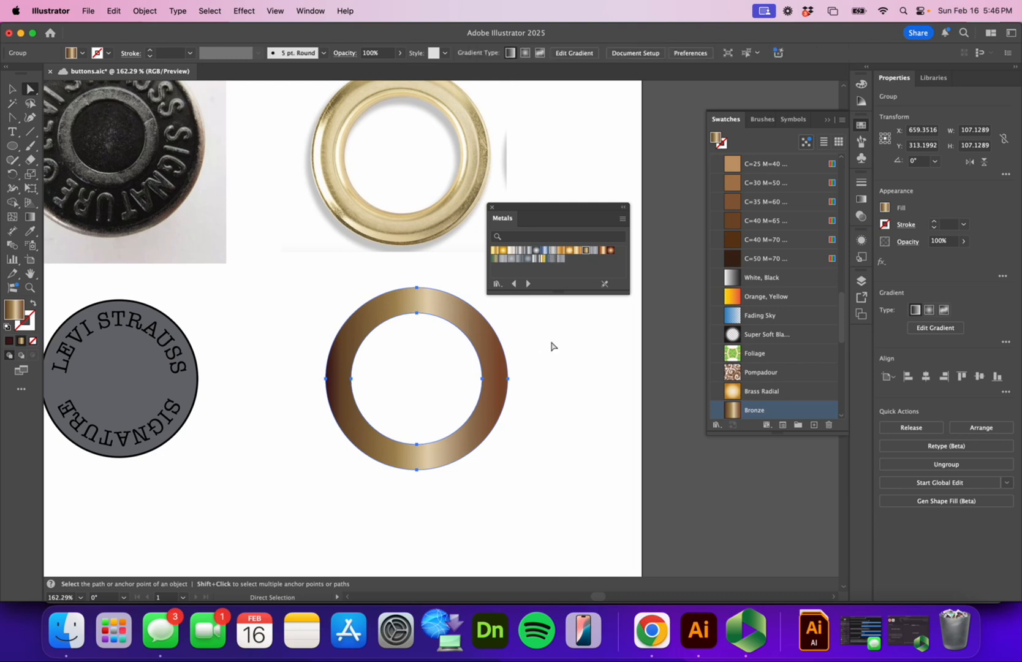
click(494, 211)
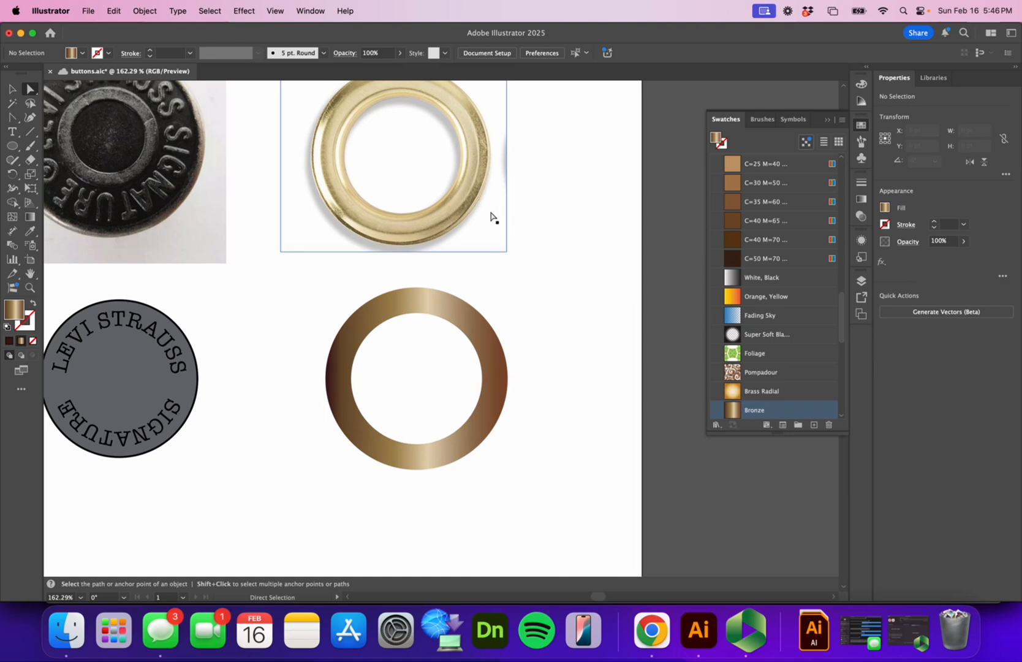
key(z)
drag(490, 217, 156, 386)
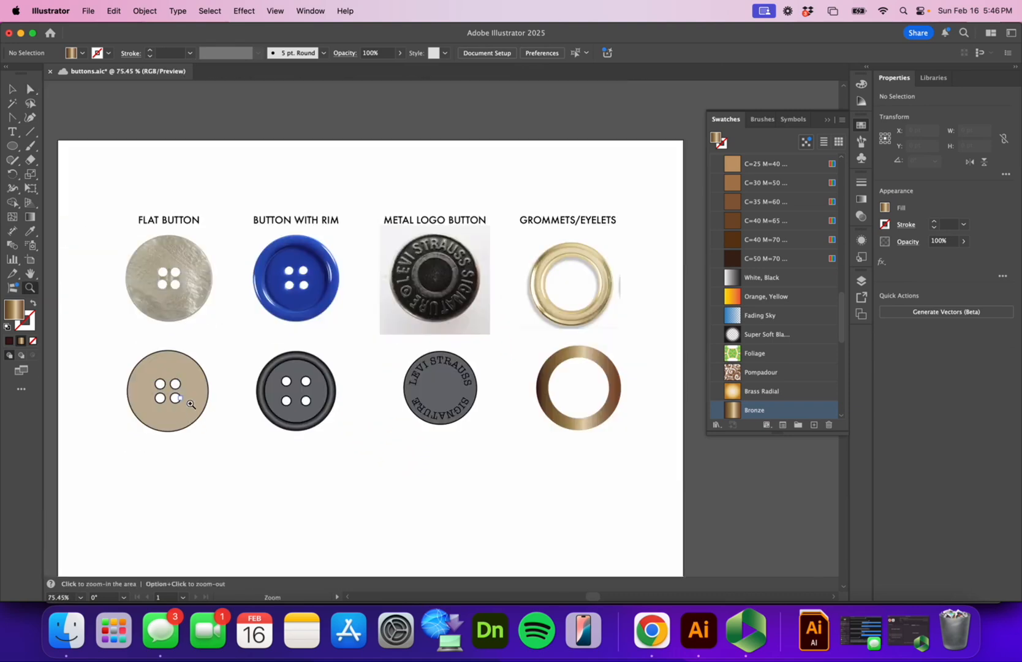